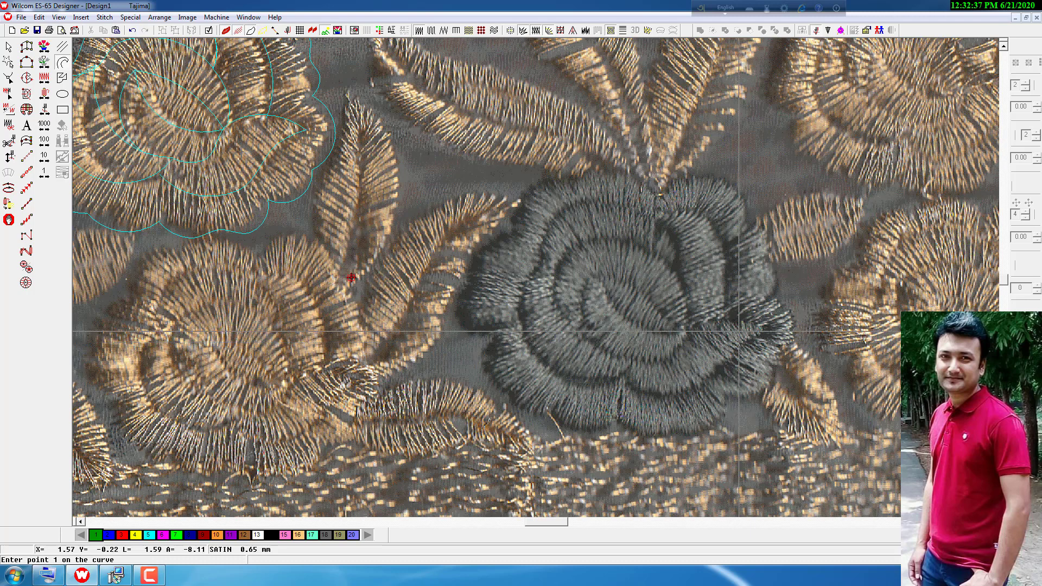
- Trace the narrow inner petal at the grey rose's upper right with an open curve, showing its control points for reshaping
left_click(692, 322)
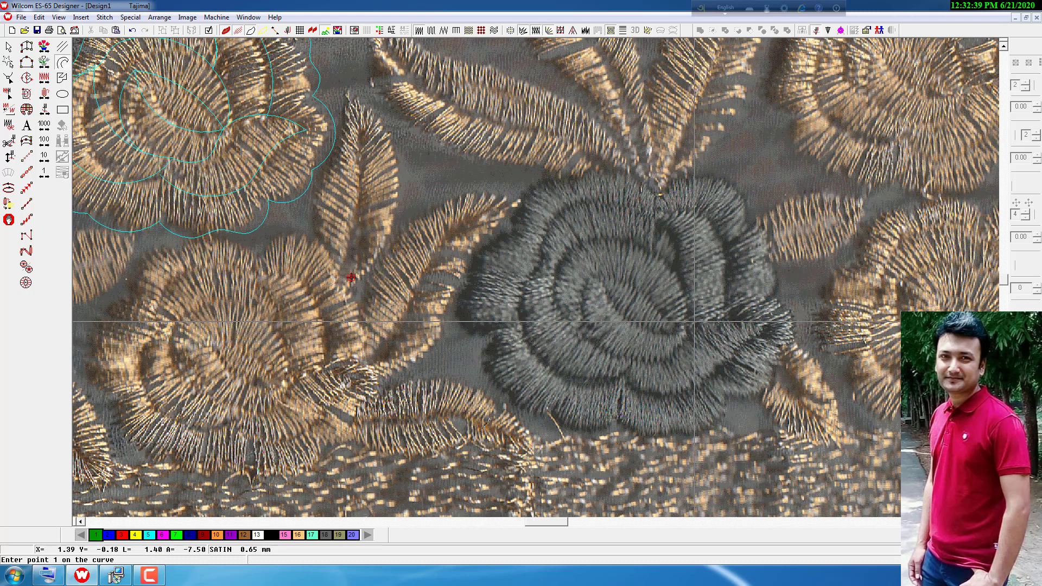
left_click(680, 290)
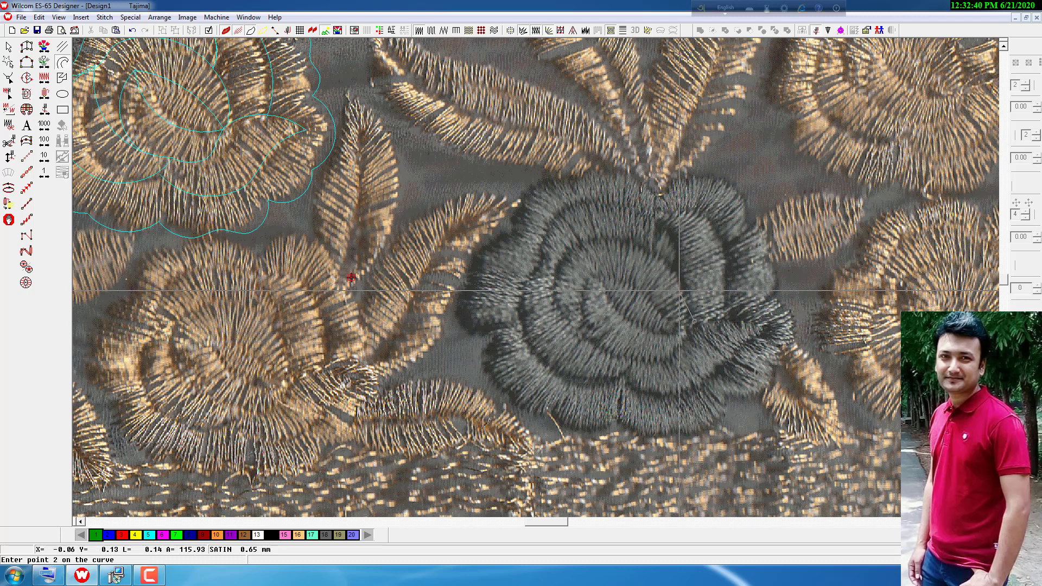
left_click(675, 248)
left_click(652, 213)
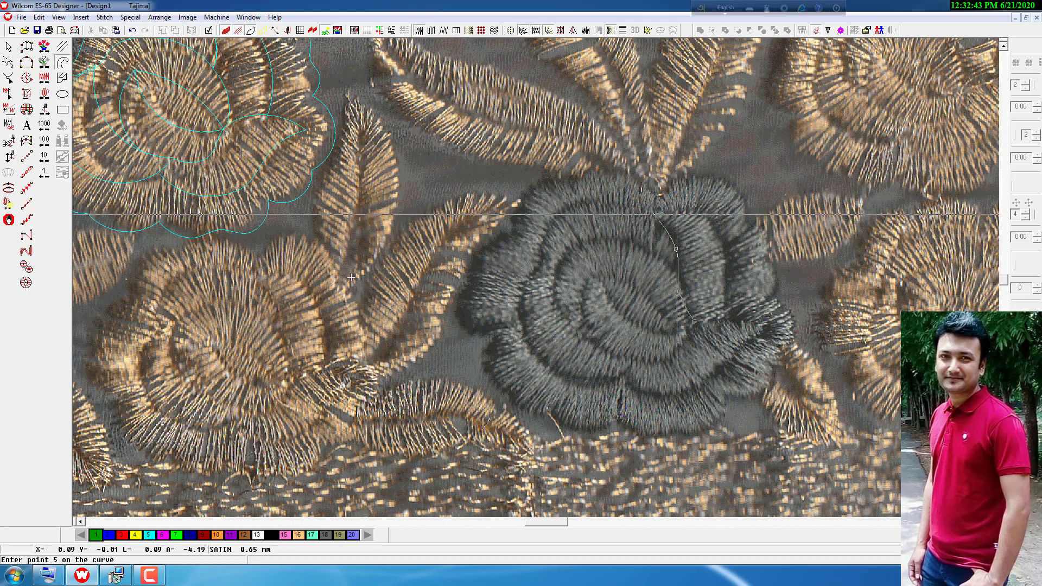
left_click(699, 213)
left_click(725, 256)
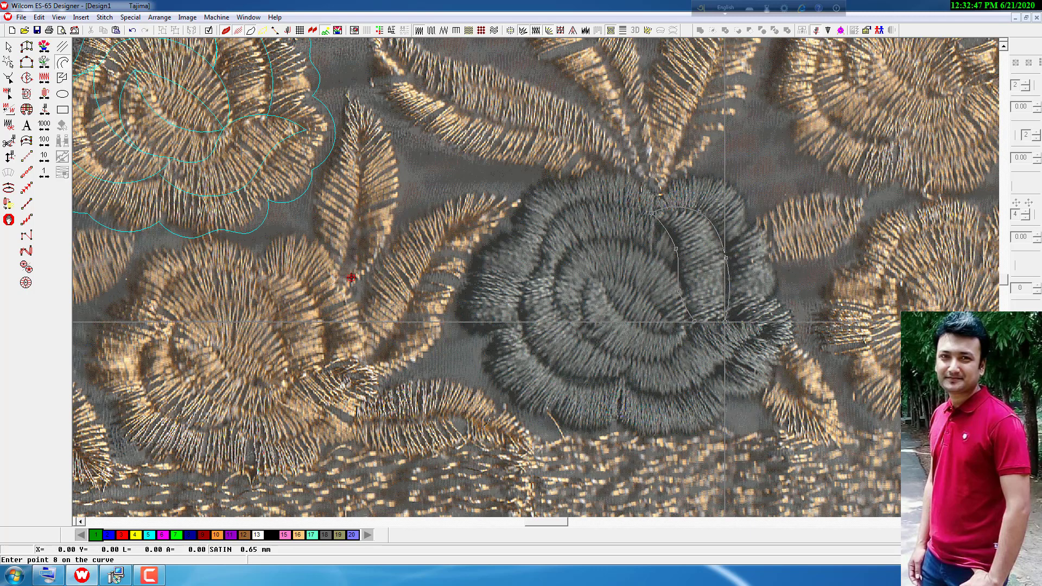
key("Return")
key("h")
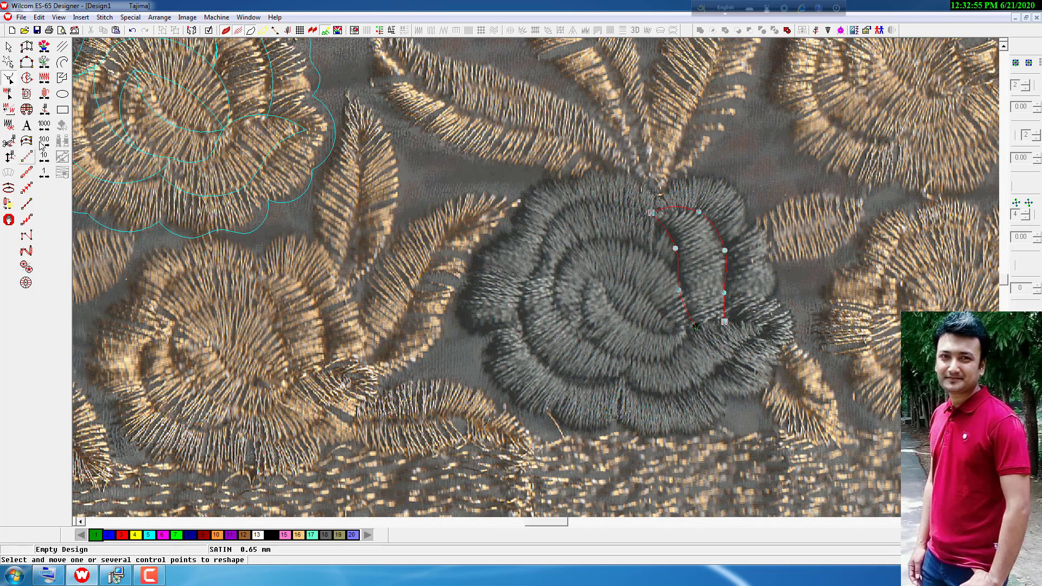
- Trace the folded petal at the grey rose's lower right as an open curve coming to a point at its outer tip
left_click(62, 63)
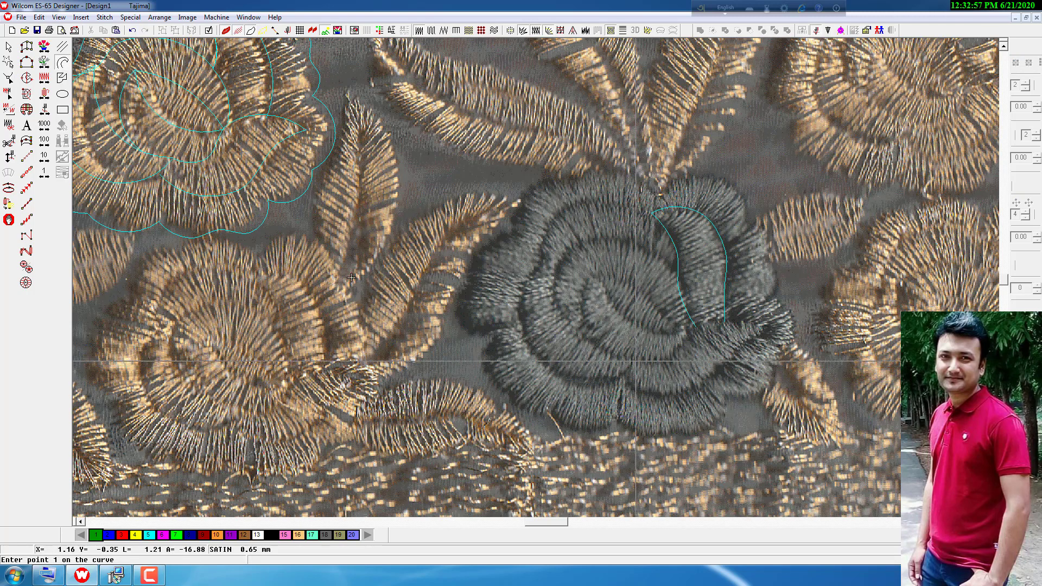
left_click(669, 360)
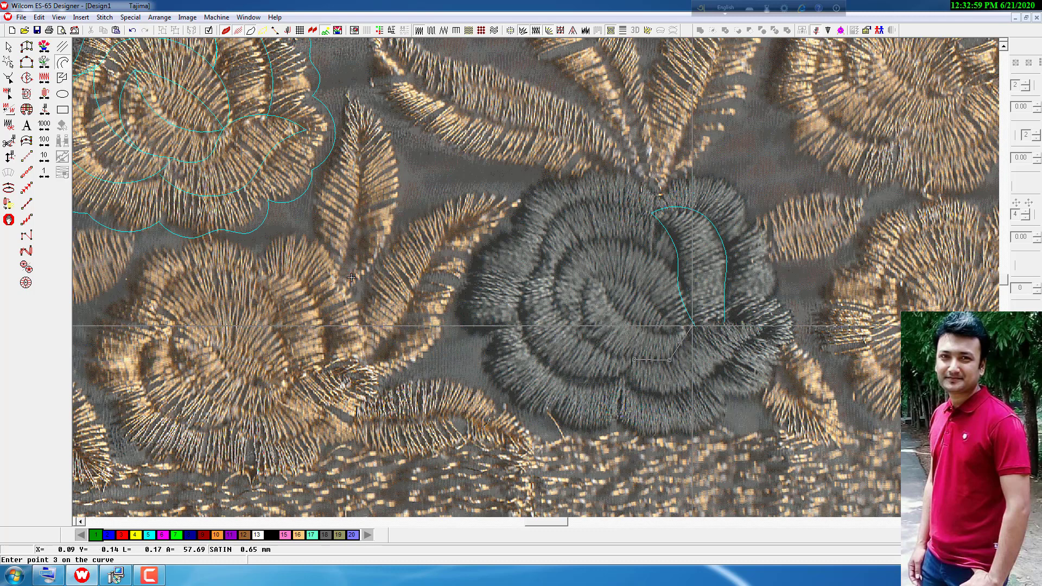
left_click(694, 325)
left_click(765, 327)
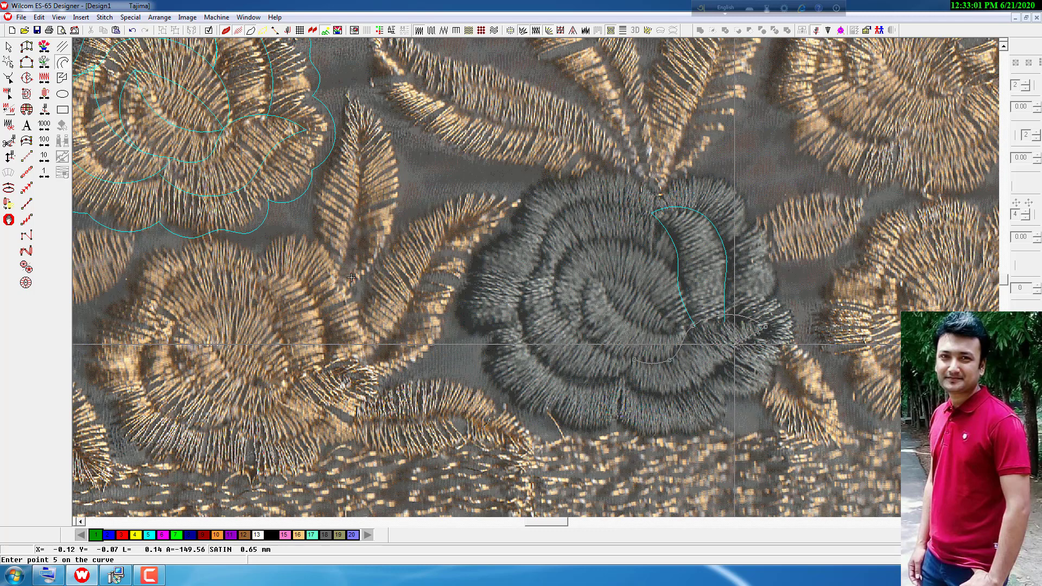
left_click(731, 362)
left_click(707, 381)
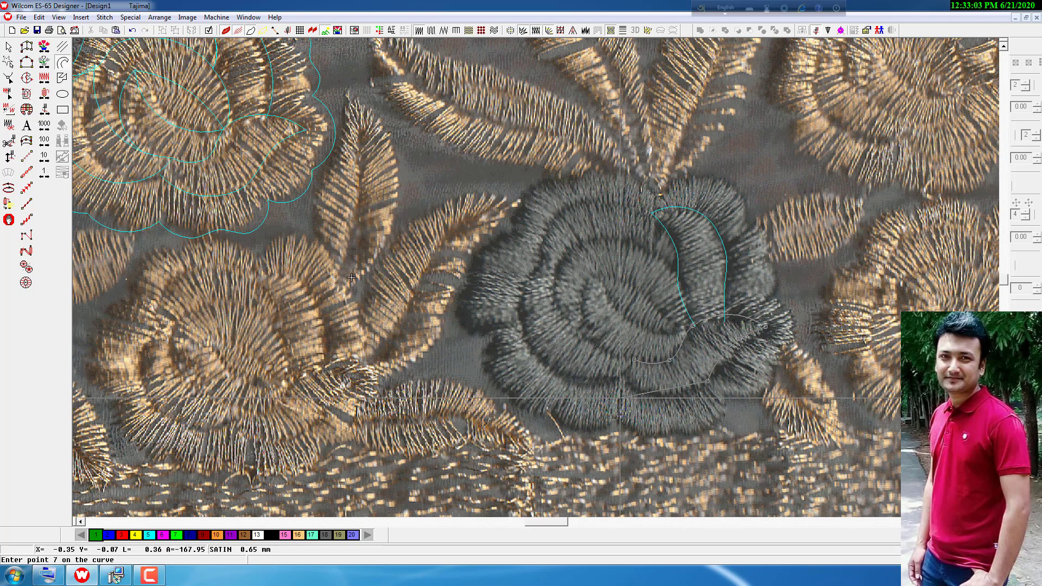
left_click(624, 376)
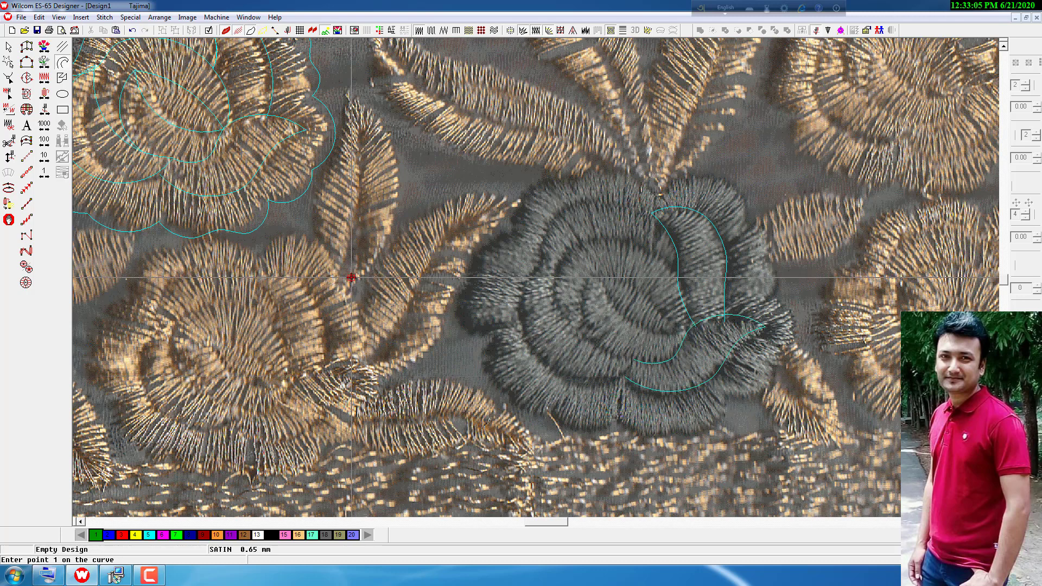
key("Return")
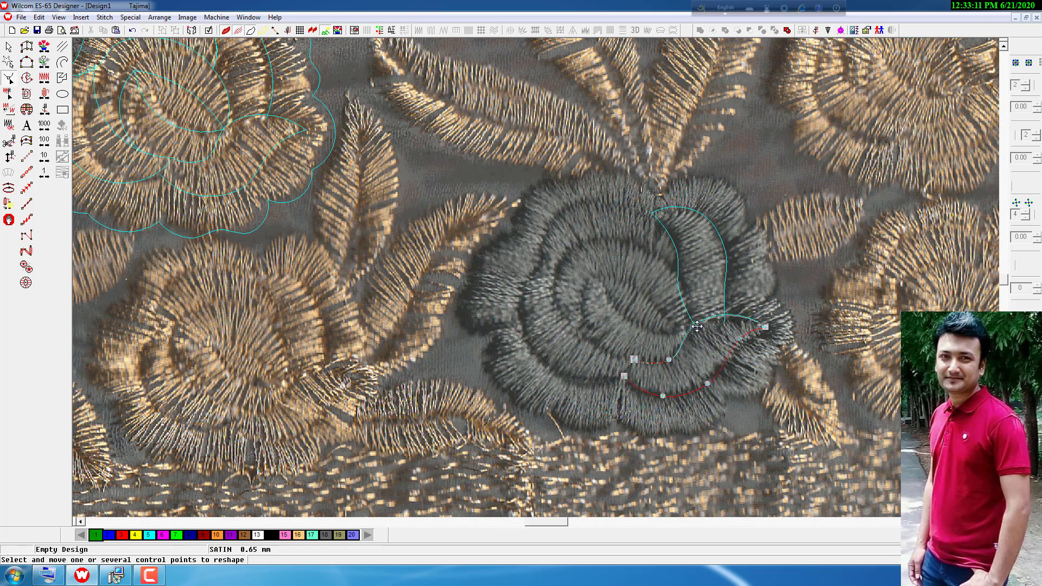
- Trace the crescent-shaped petal around the lower left of the rose's center, starting and ending at the folded petal's inner corner
left_click(63, 64)
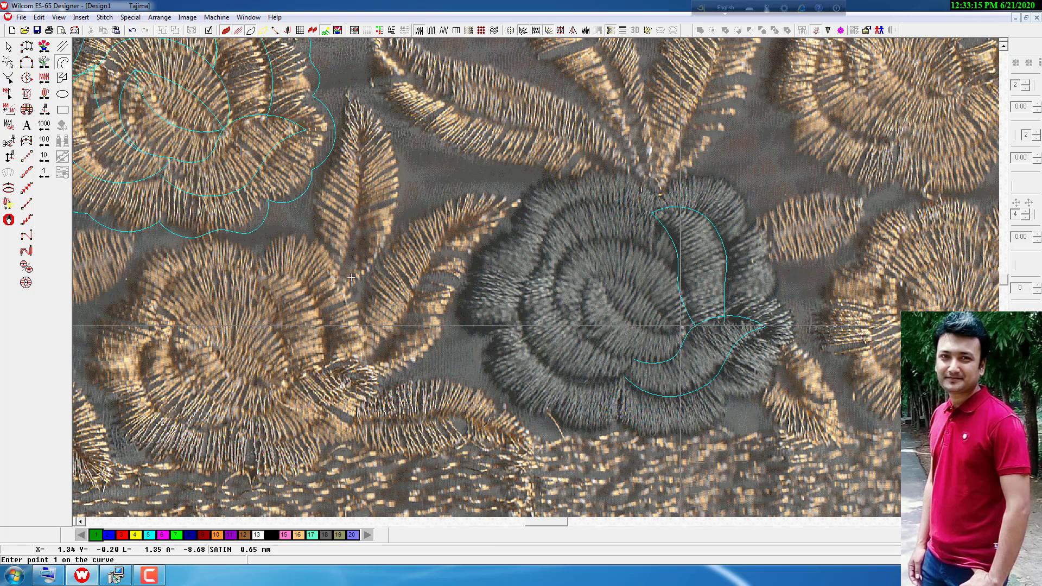
left_click(351, 277)
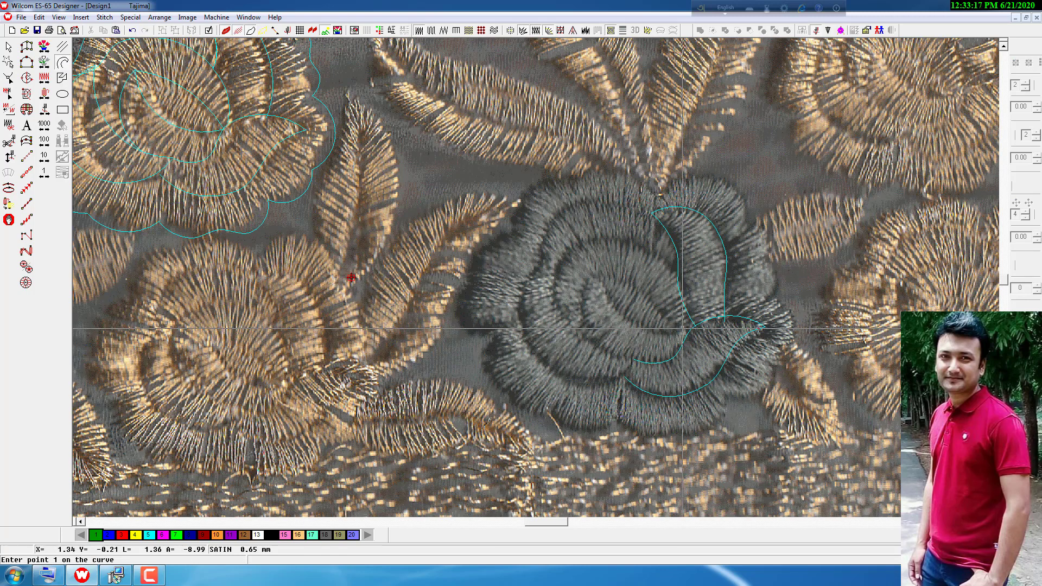
left_click(688, 328)
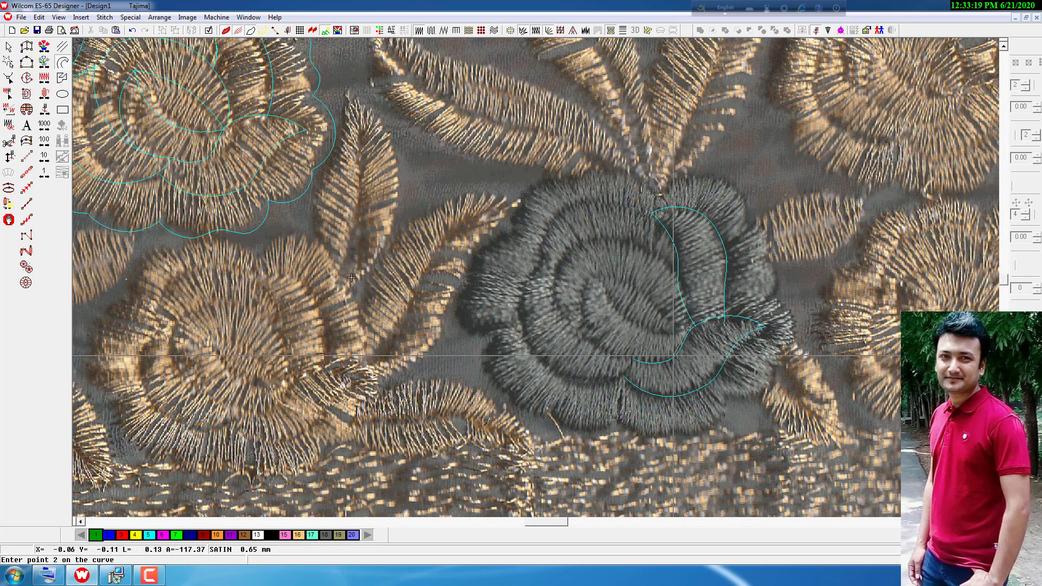
left_click(670, 361)
left_click(607, 353)
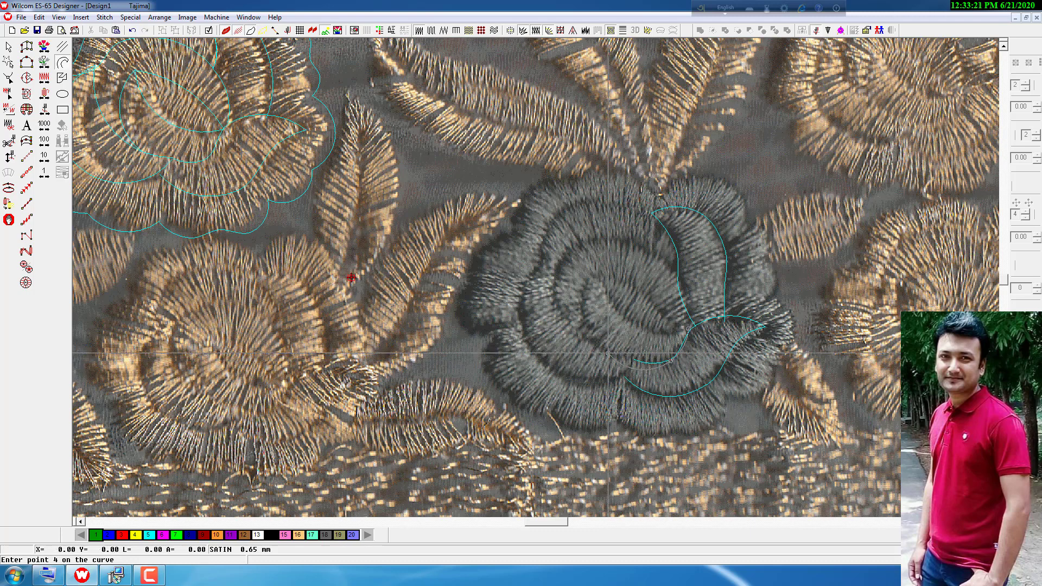
left_click(583, 308)
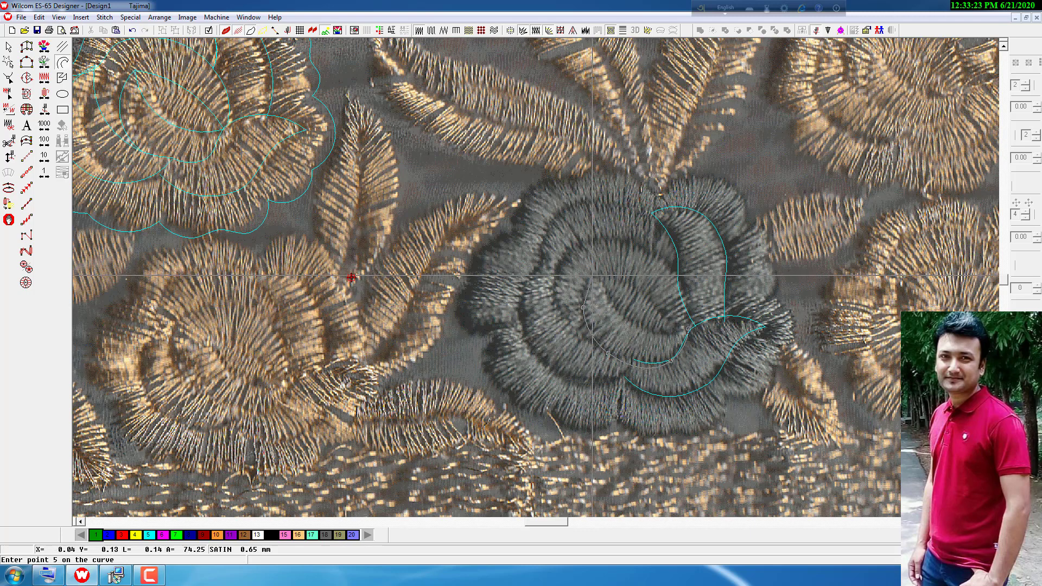
left_click(594, 274)
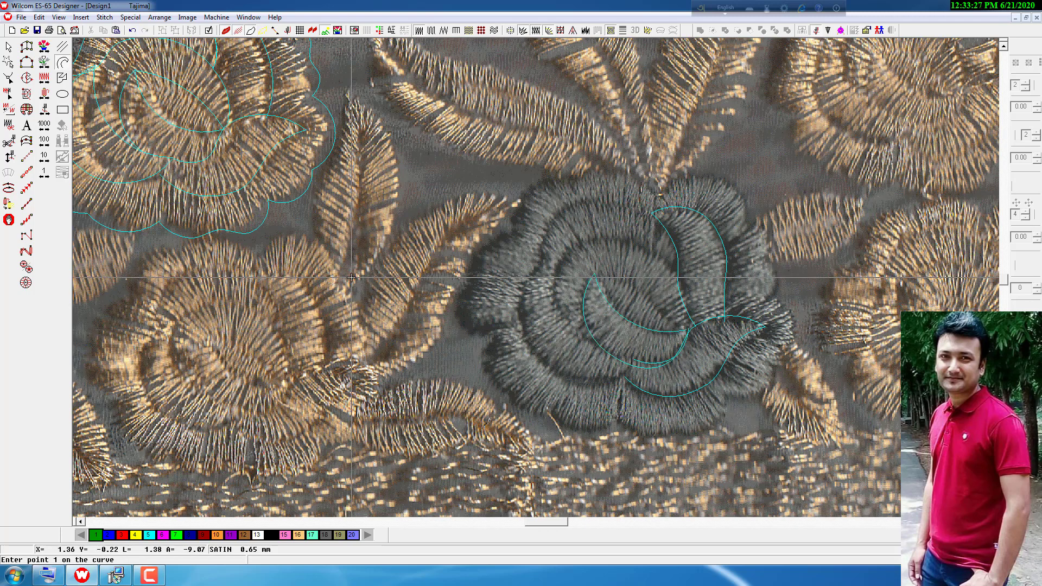
key("Return")
key("h")
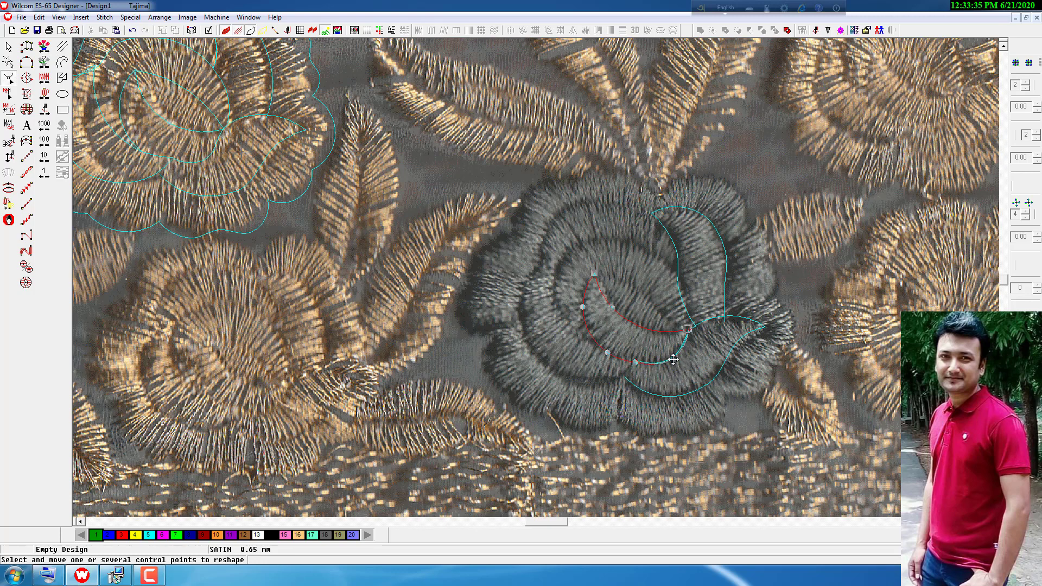
- Trace the wide crescent petal on the rose's lower left, and reshape the folded lower-right petal's end to meet it
left_click(62, 63)
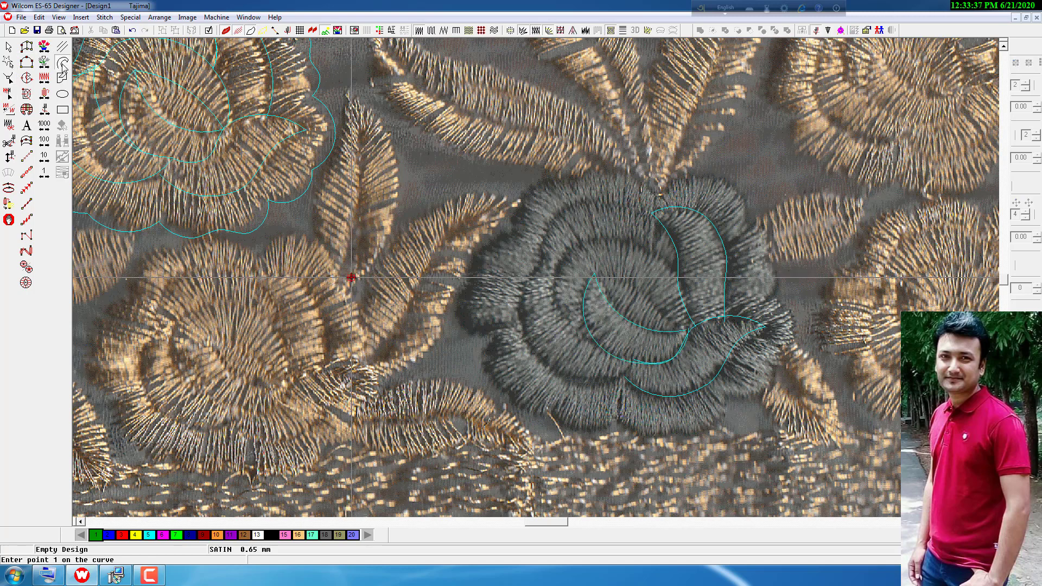
left_click(633, 363)
left_click(586, 340)
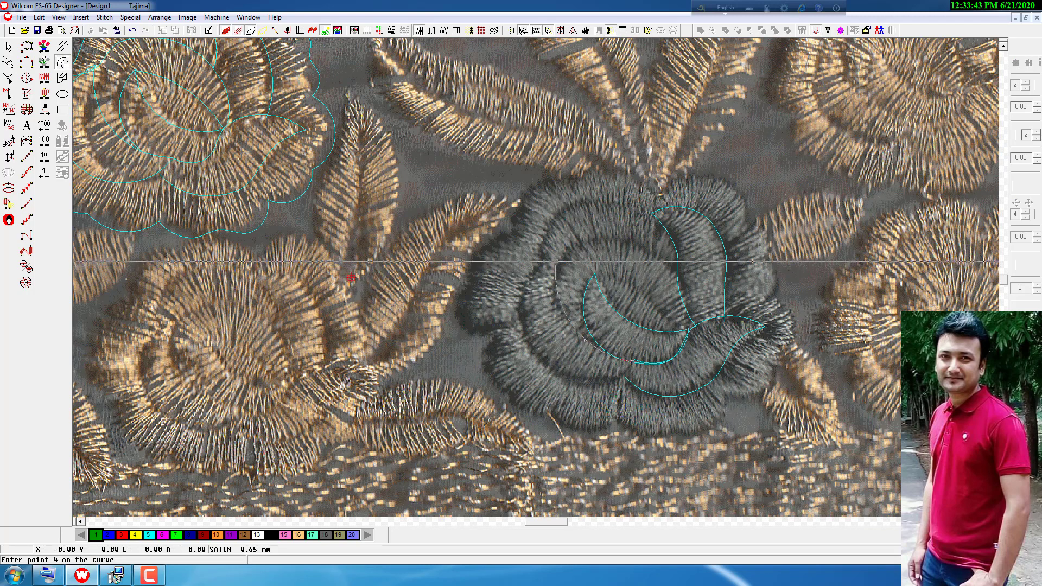
left_click(525, 286)
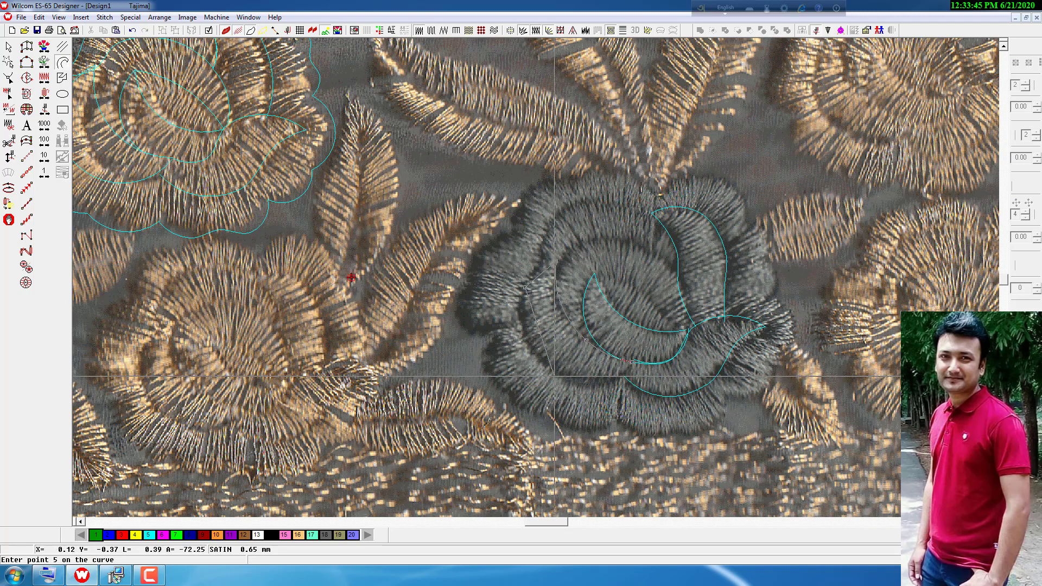
left_click(562, 376)
left_click(632, 363)
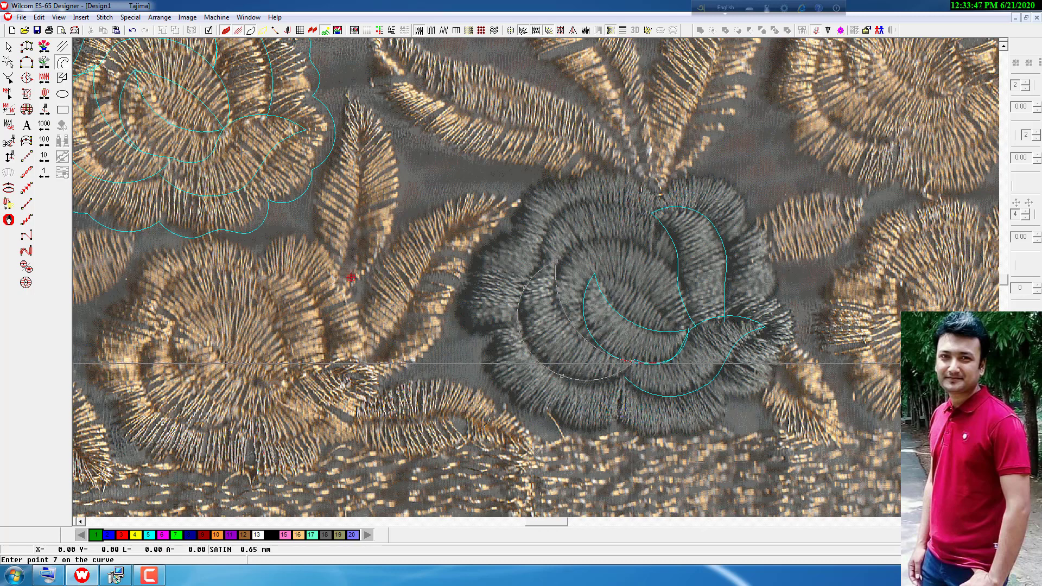
key("Return")
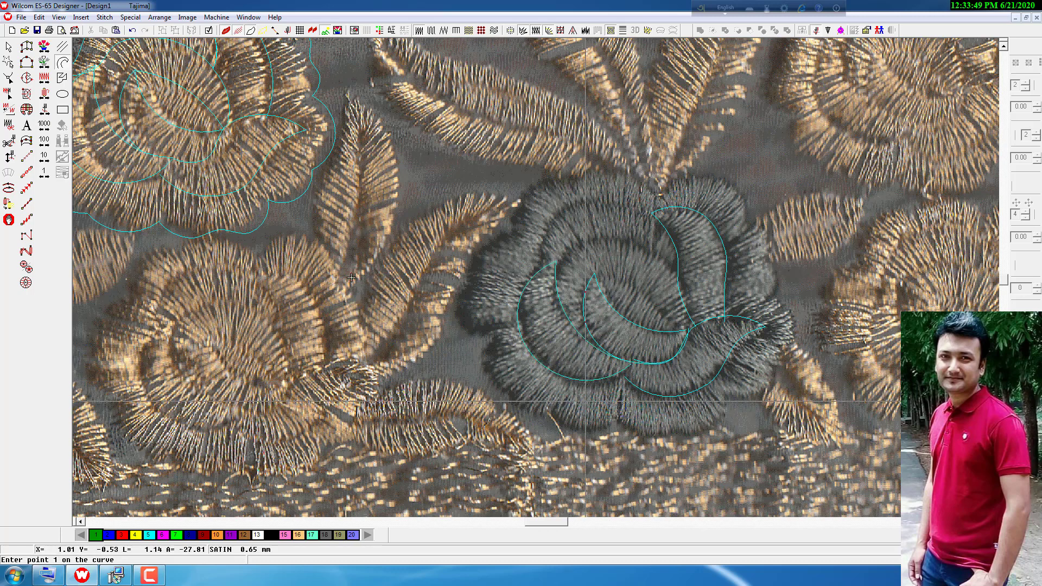
left_click(9, 78)
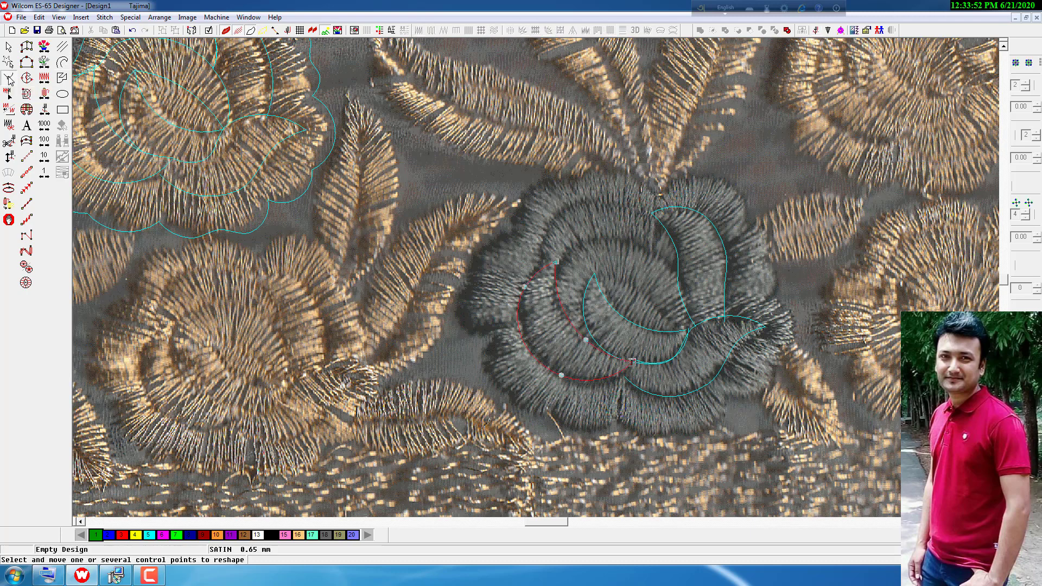
left_click(643, 395)
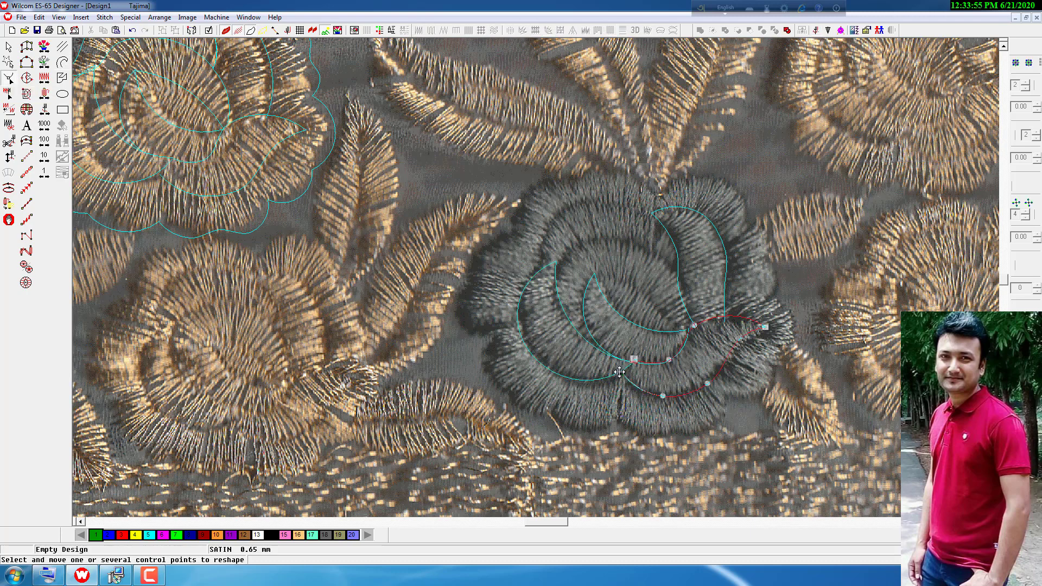
- Trace the large upper petal over the rose's center with an inner and an outer arc, showing its control points
left_click(63, 64)
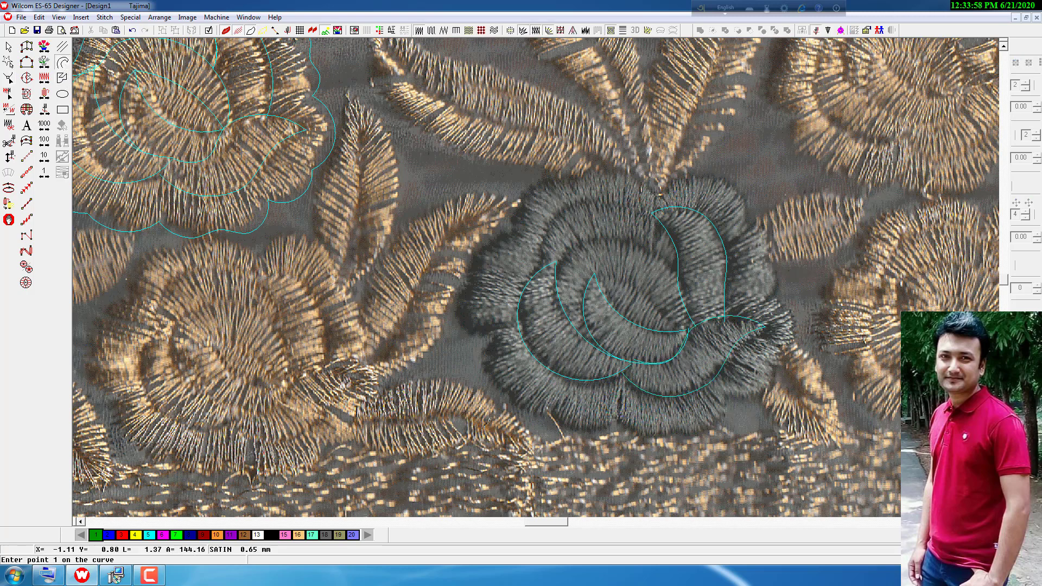
left_click(557, 268)
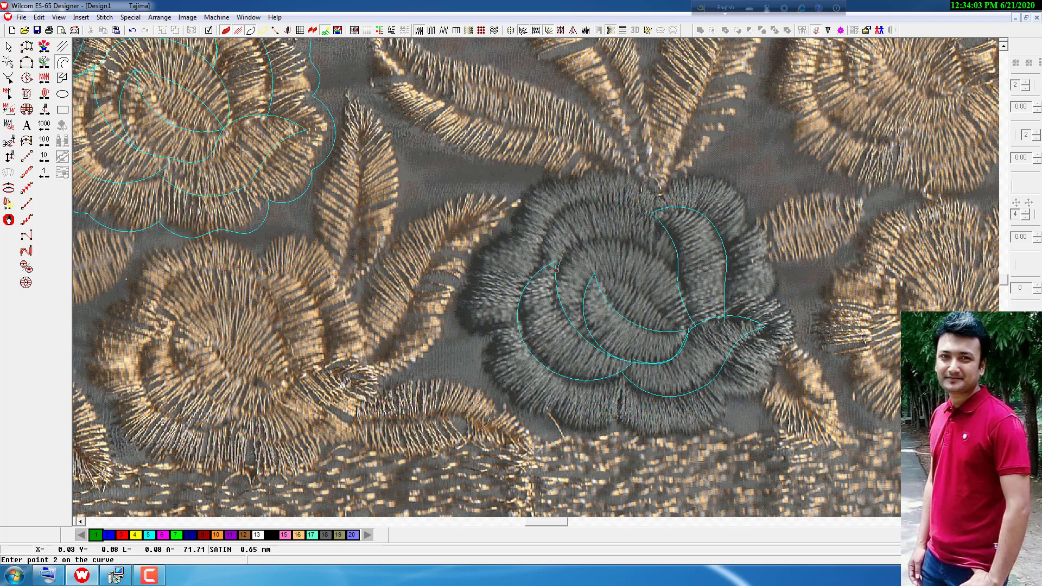
left_click(585, 241)
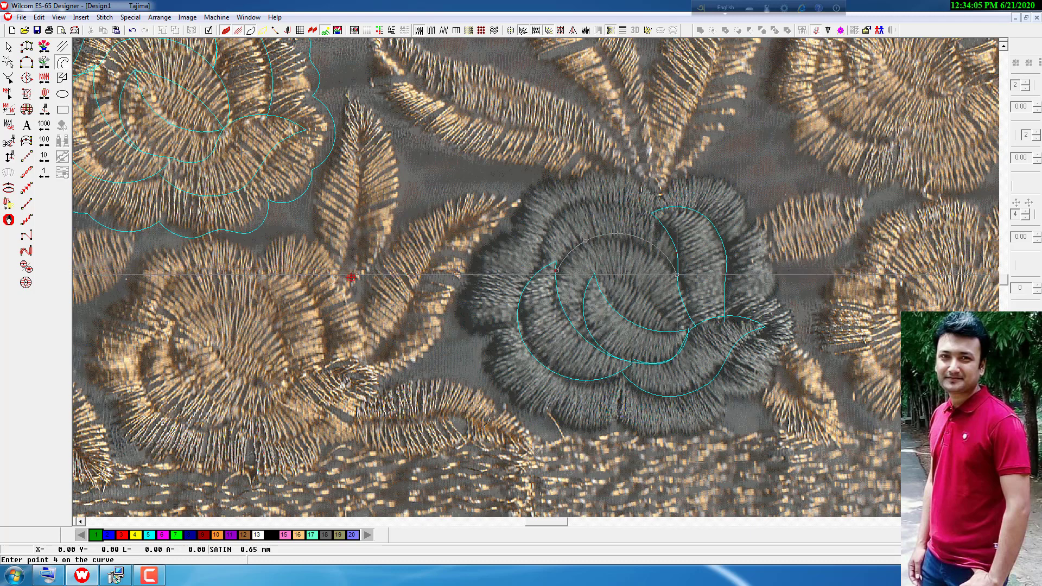
left_click(645, 212)
left_click(571, 207)
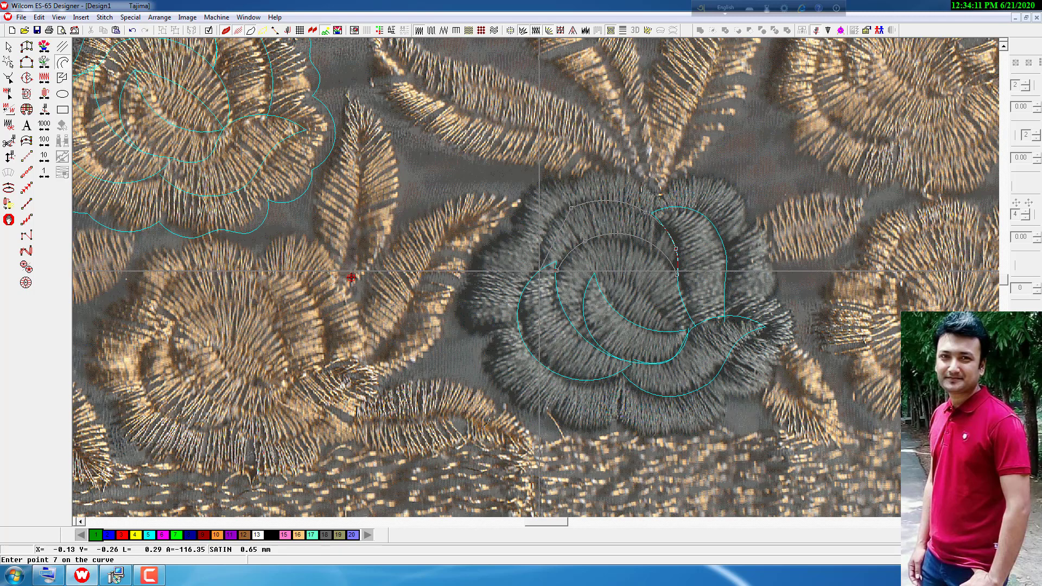
key("Return")
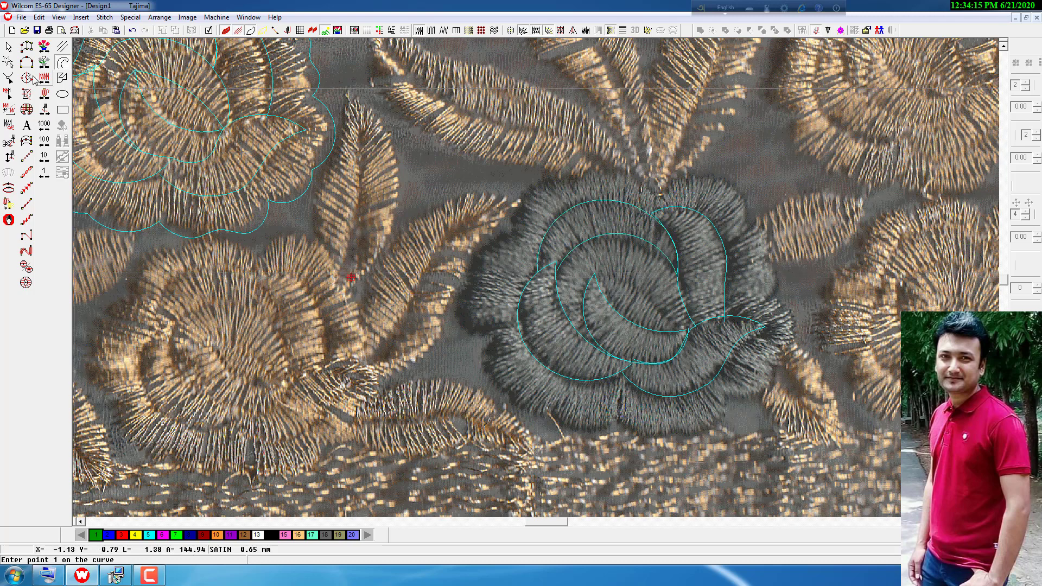
left_click(9, 79)
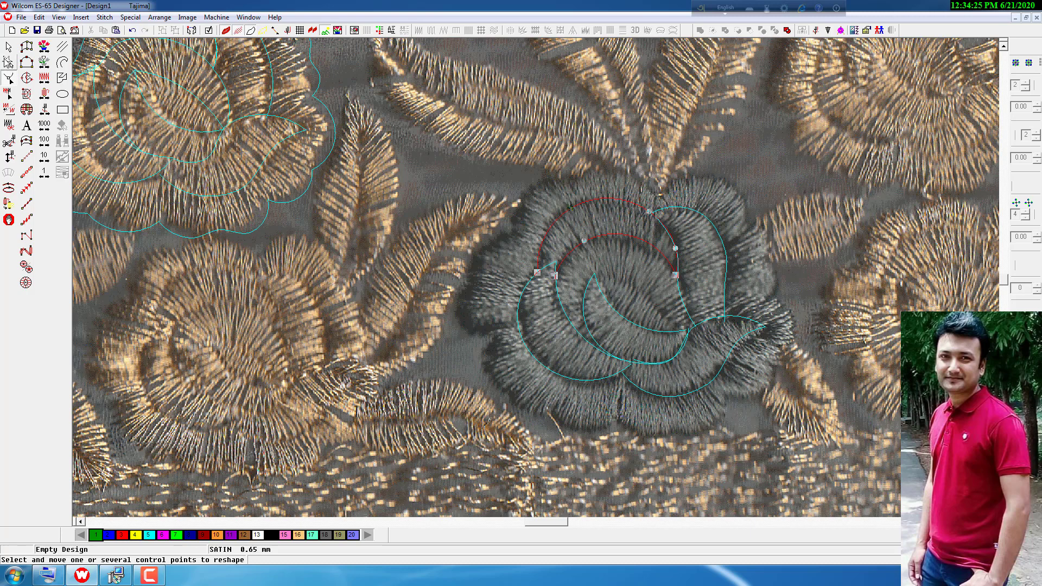
- Close off the rose's center with a curve along its upper edge, joining both tips of the central crescent petal
left_click(57, 61)
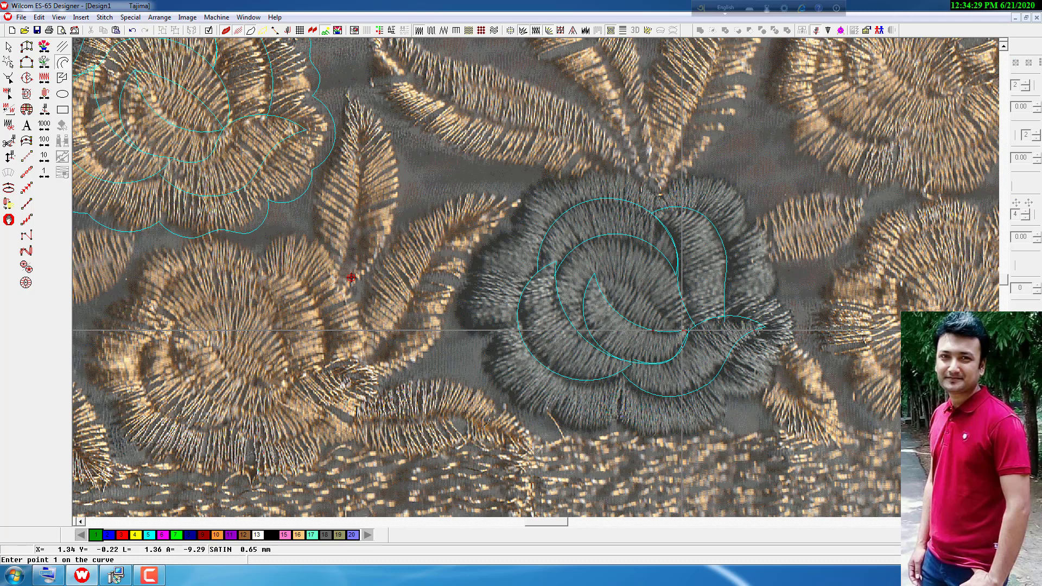
left_click(685, 330)
left_click(649, 293)
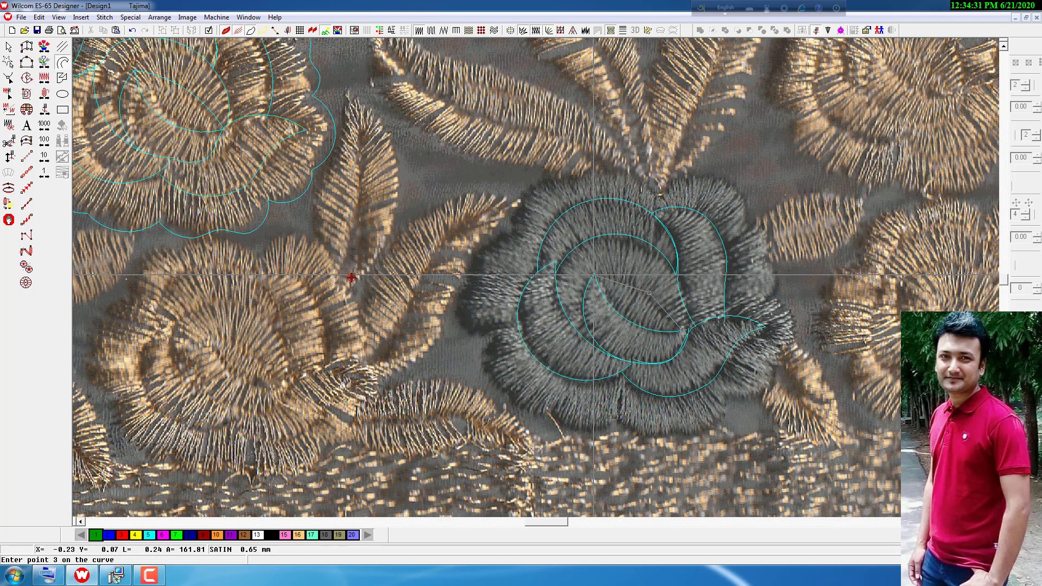
left_click(594, 276)
key("Return")
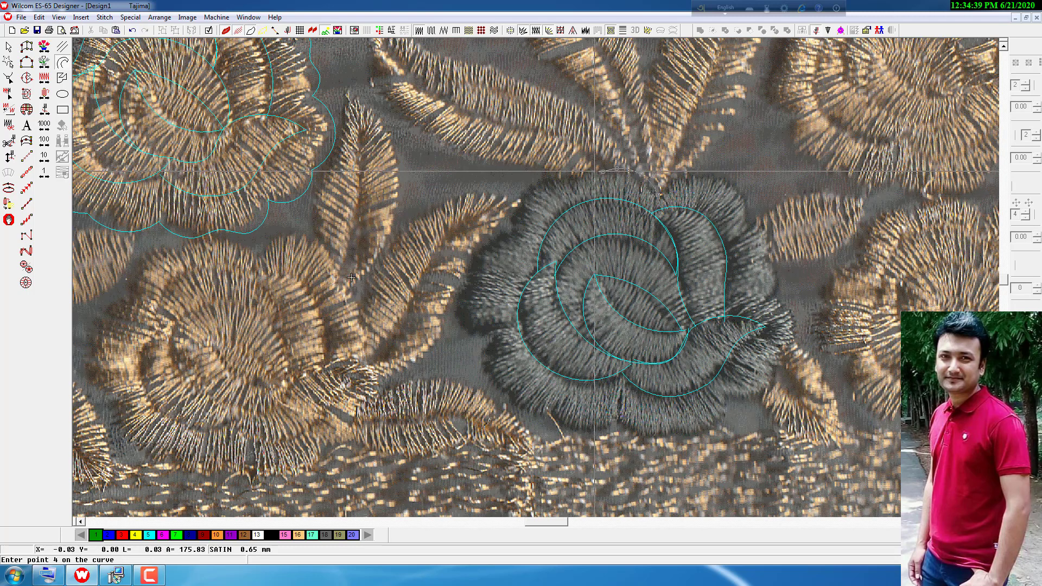
- Trace the scalloped outer edge of the grey rose from its upper-left lobe down along the left side
left_click(534, 181)
left_click(512, 230)
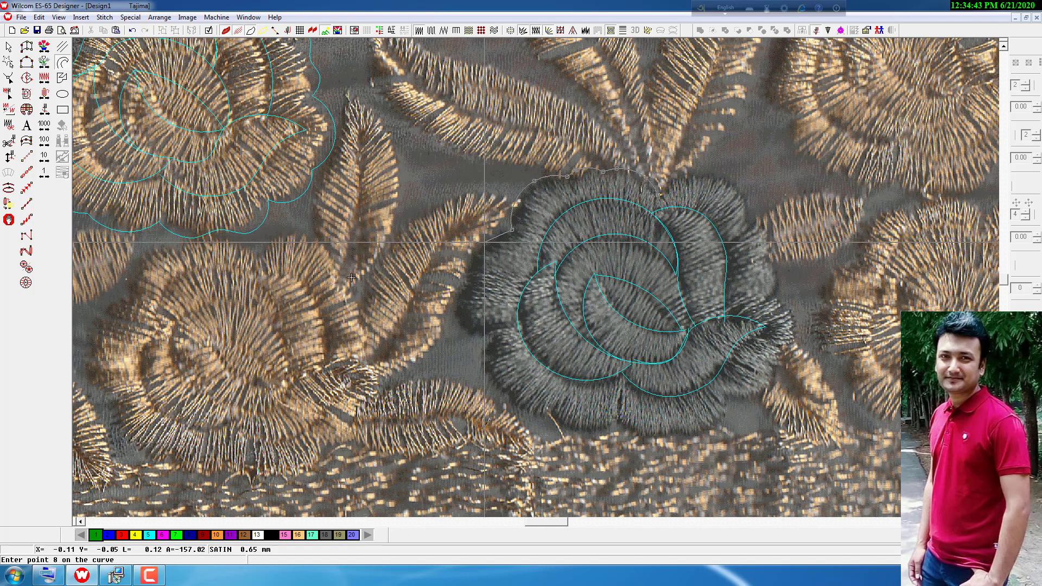
left_click(476, 247)
left_click(472, 272)
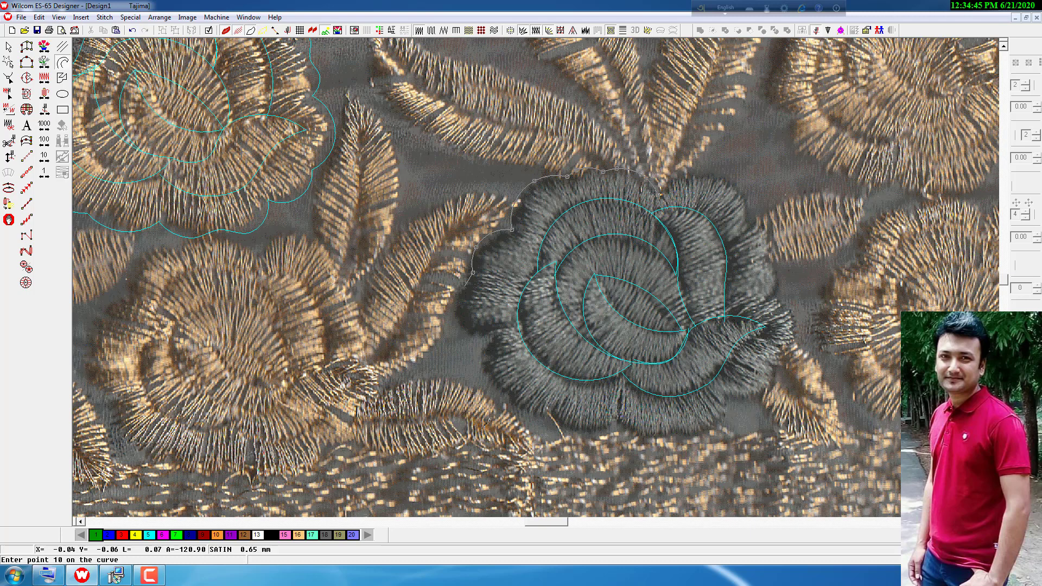
left_click(459, 313)
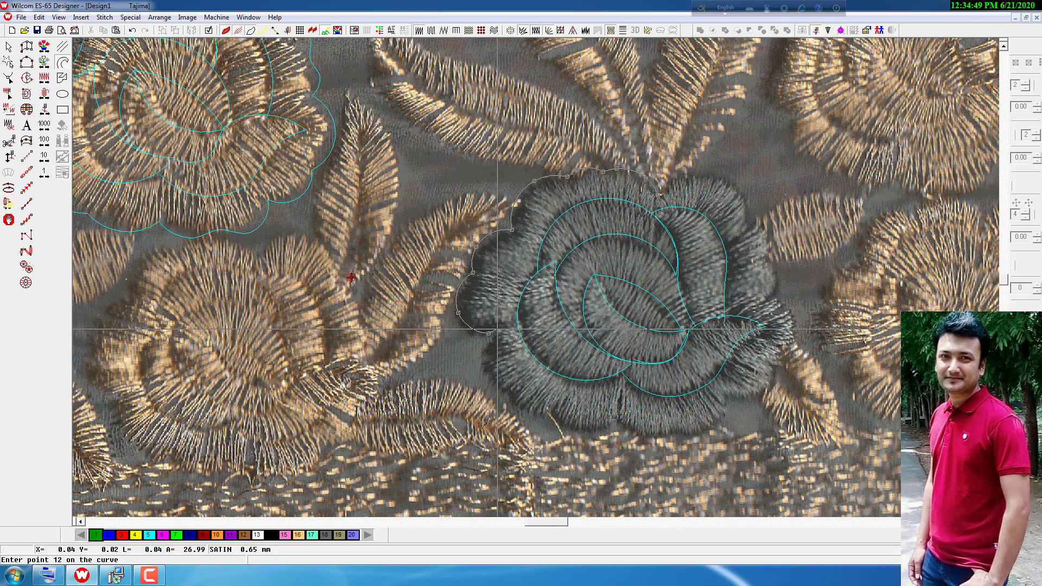
left_click(482, 360)
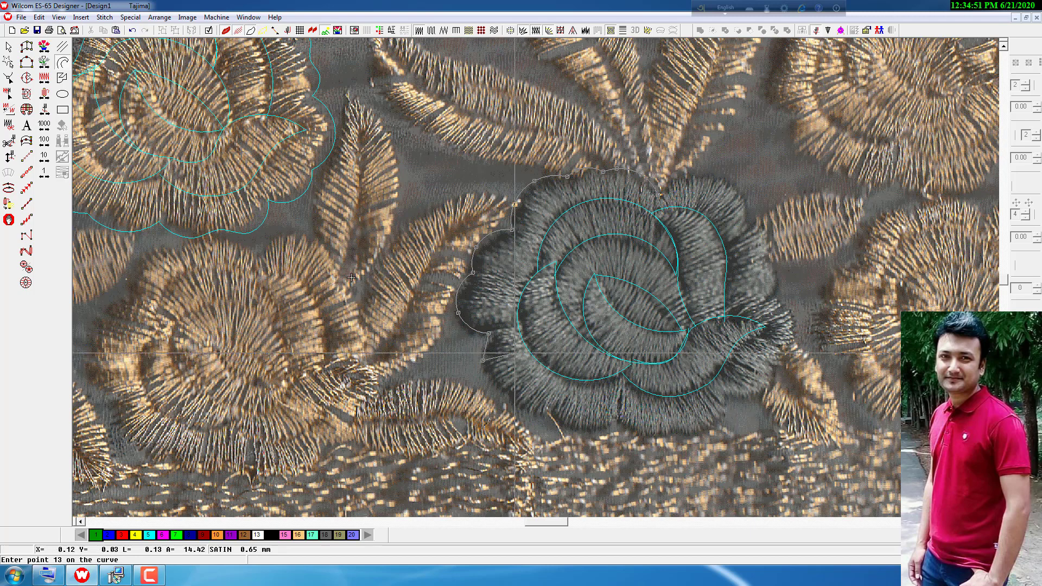
- Continue the outer curve along the scallops at the rose's lower left and across its lower edge
left_click(508, 392)
left_click(523, 413)
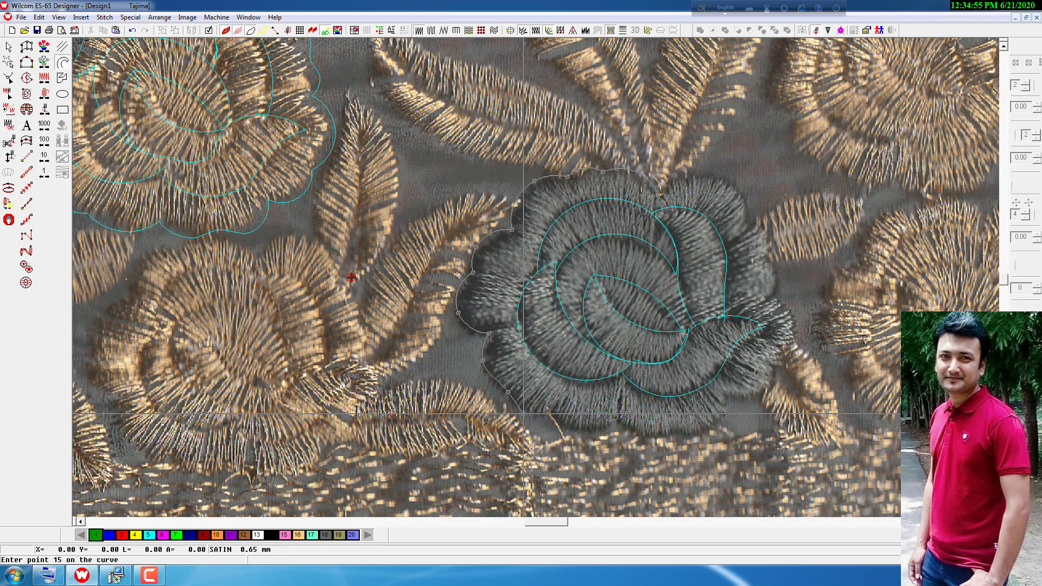
left_click(556, 412)
left_click(583, 431)
left_click(614, 422)
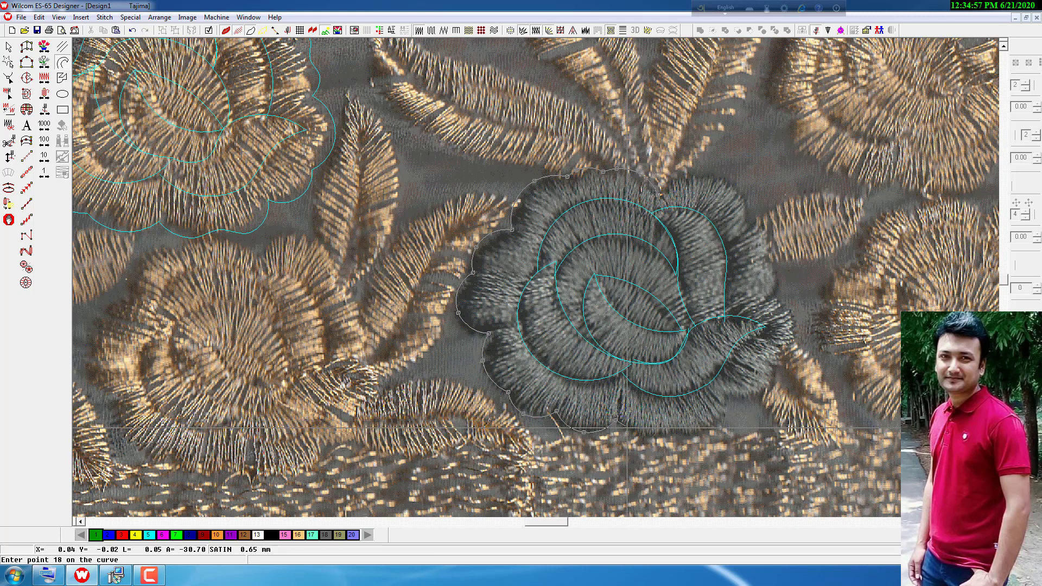
left_click(670, 431)
left_click(711, 430)
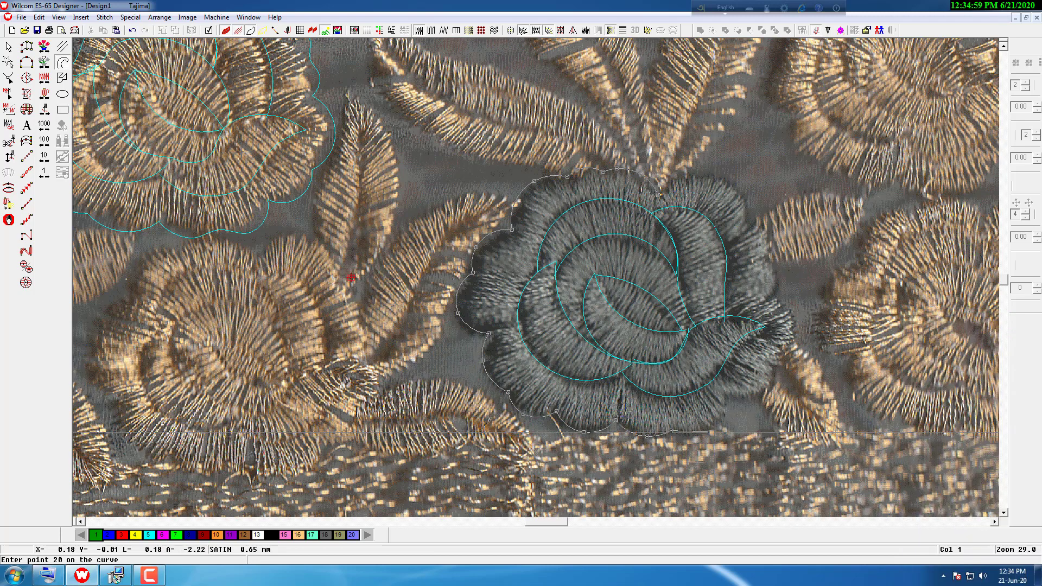
- Continue the outer curve around the lower-right lobes and the folded petal's tip to the rose's right side
left_click(726, 399)
left_click(764, 392)
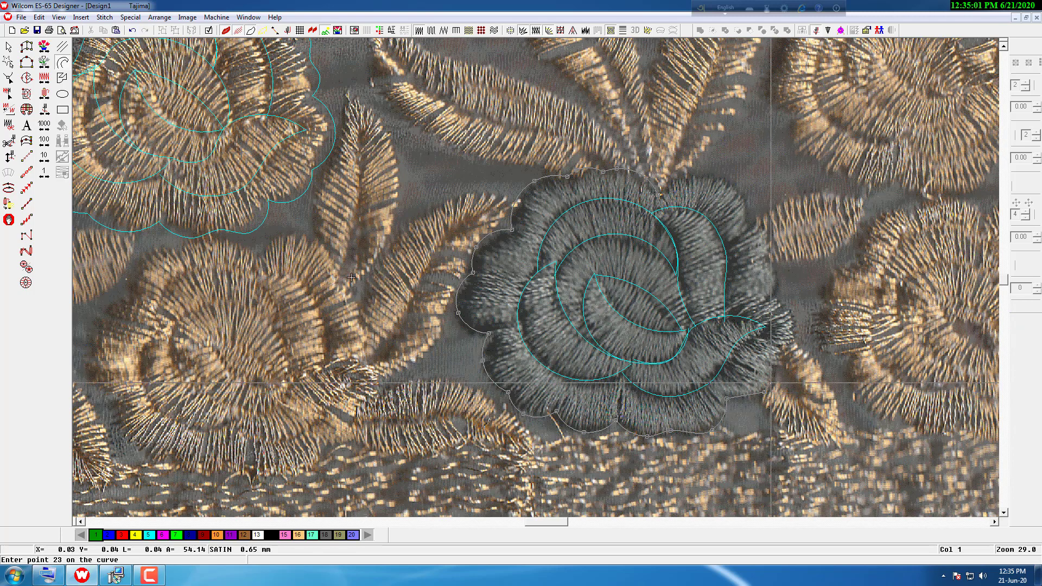
left_click(772, 367)
left_click(794, 327)
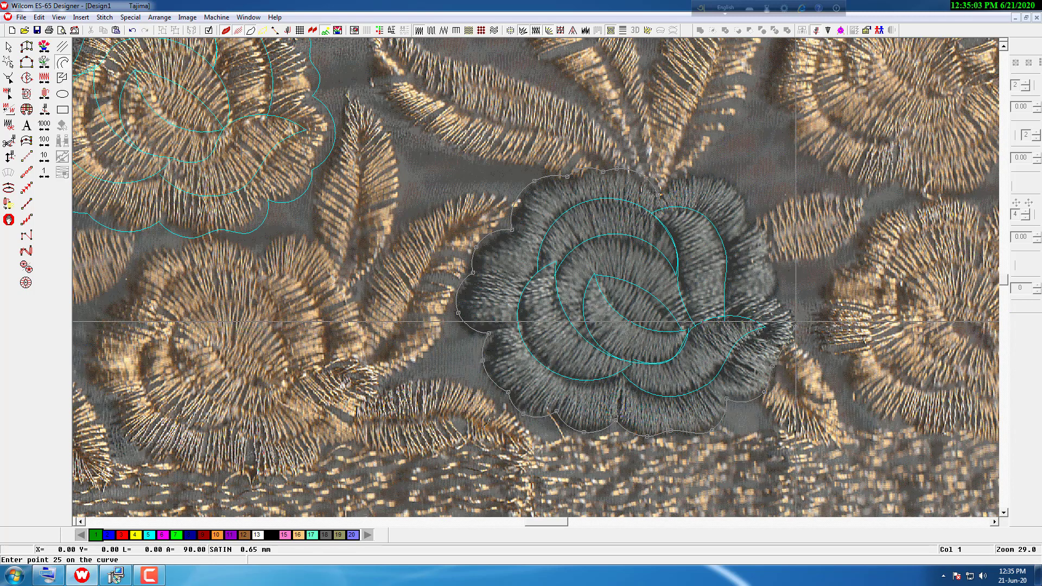
left_click(770, 302)
left_click(780, 281)
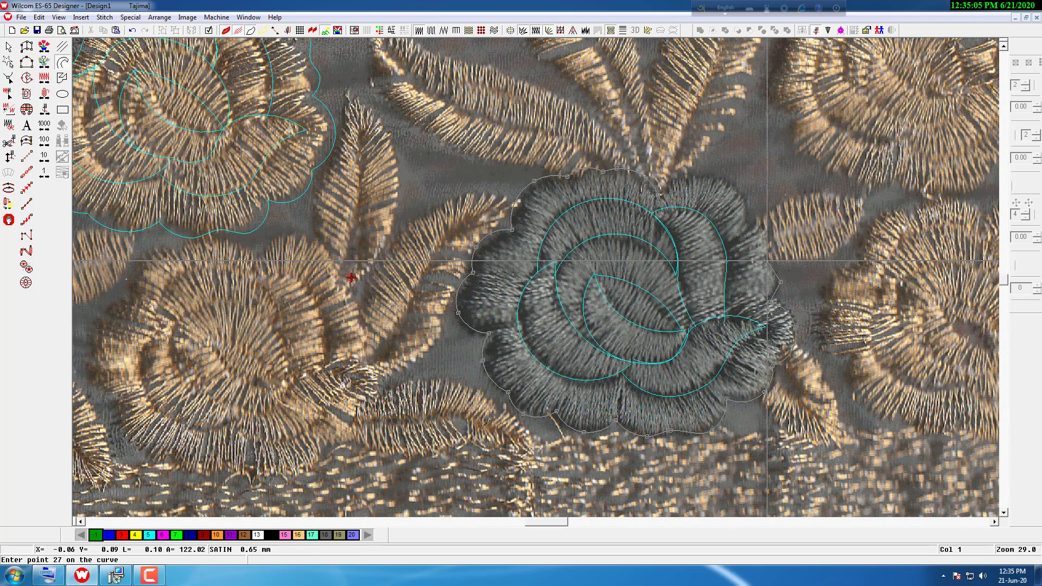
- Complete the rose's outer outline by tracing the upper-right scallops back to the notch at its upper edge
left_click(767, 232)
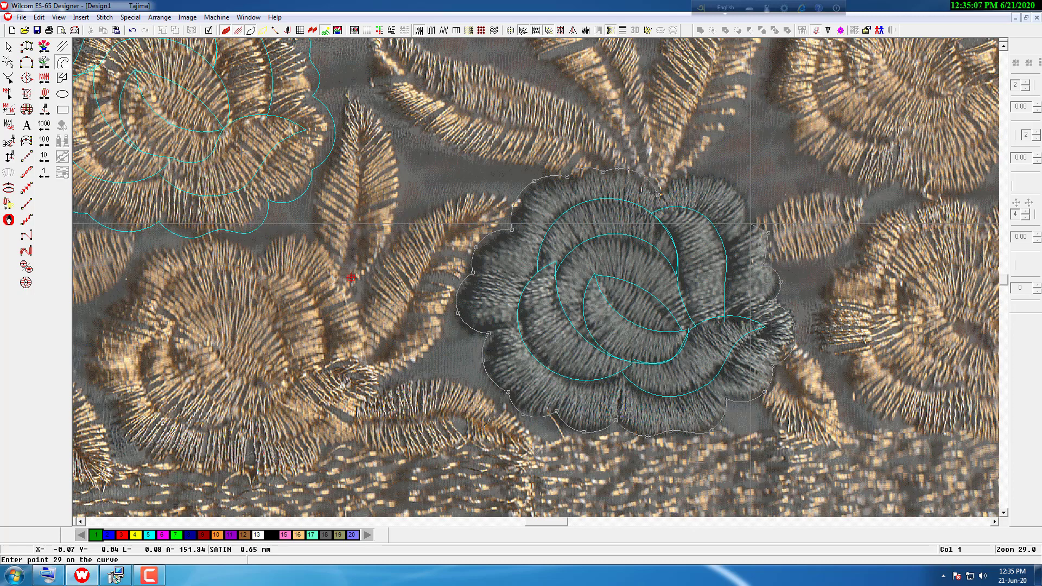
left_click(747, 224)
left_click(736, 185)
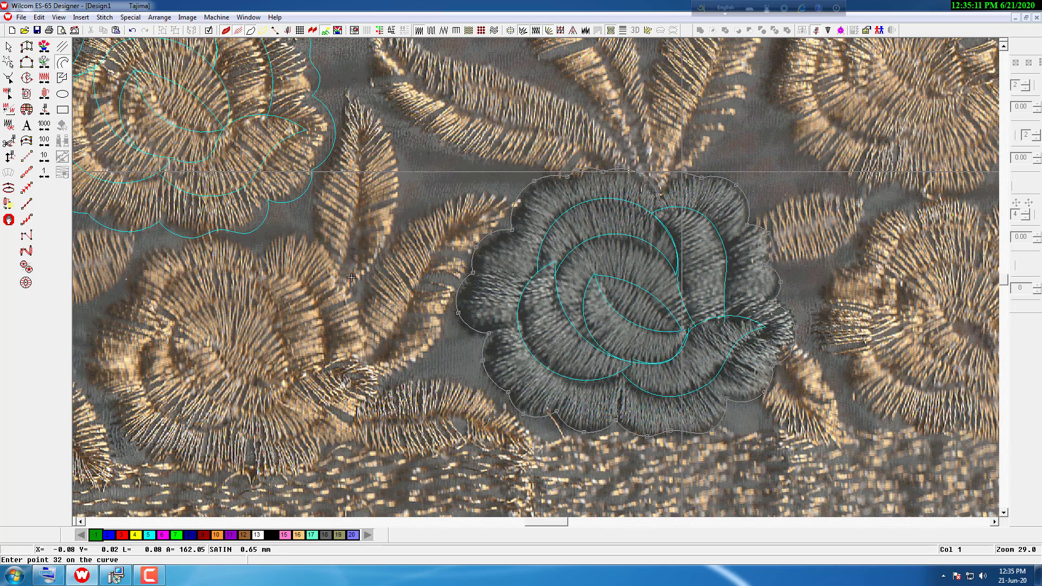
left_click(681, 172)
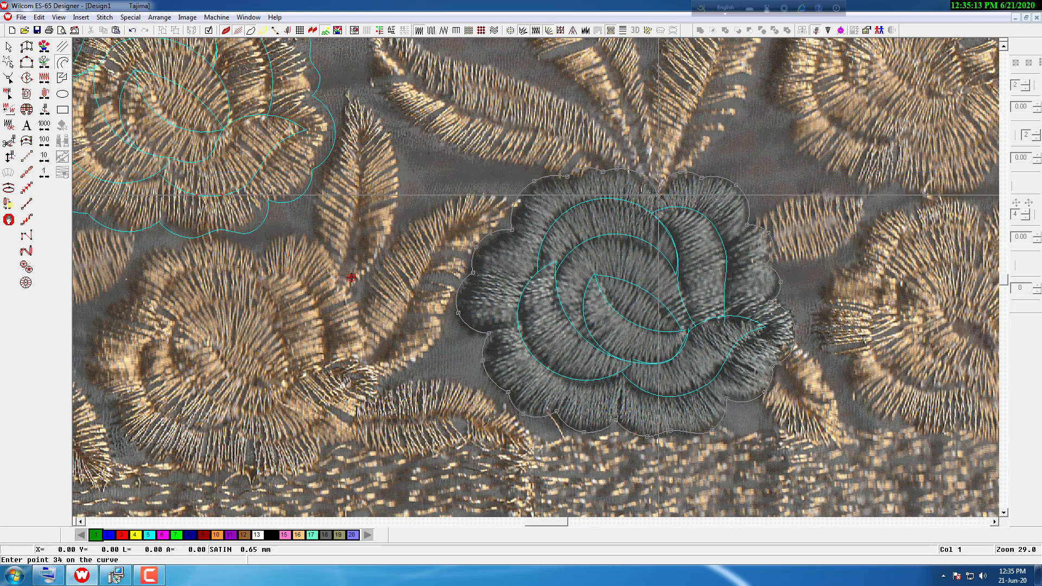
key("Return")
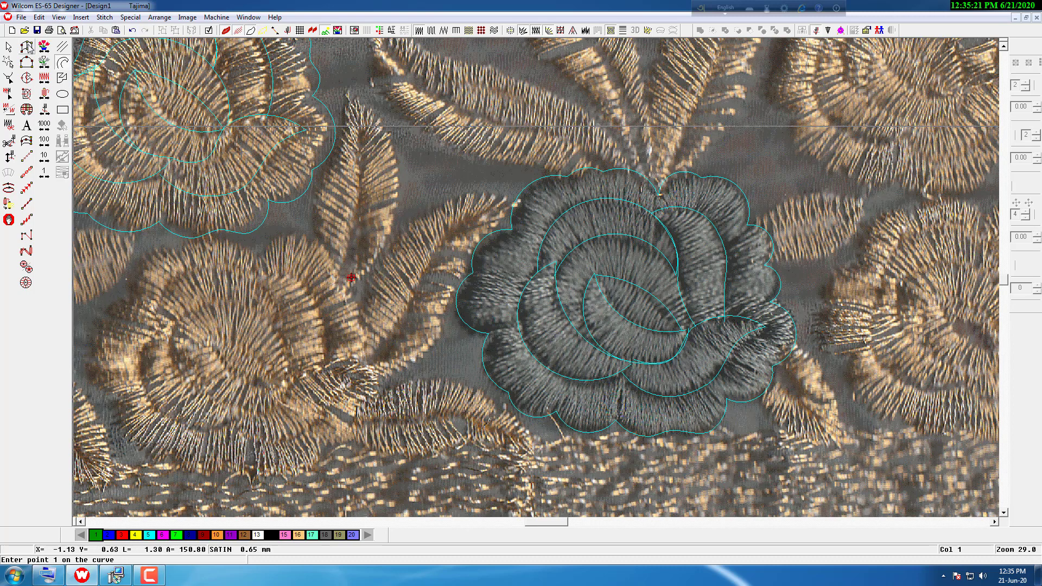
- Start a two-sided satin column at the rose's lower right, pairing points on the folded petal's lower edge with the outer outline
left_click(27, 47)
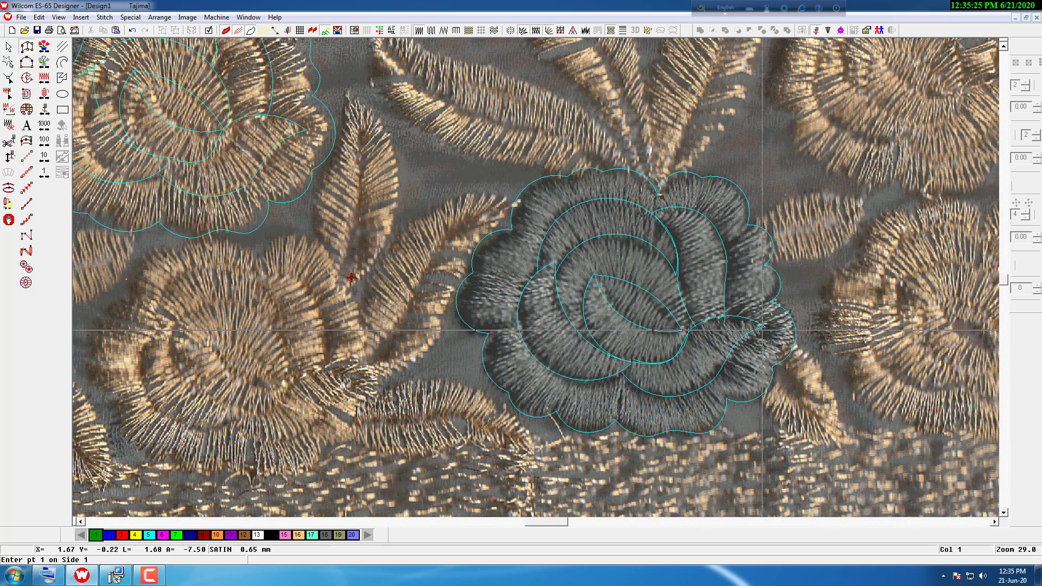
left_click(711, 376)
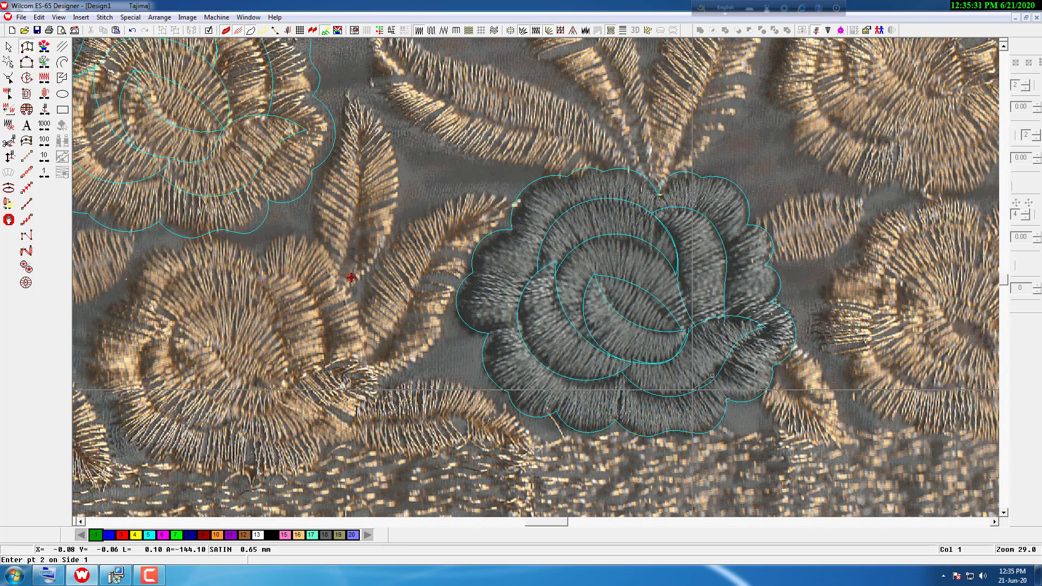
key("z")
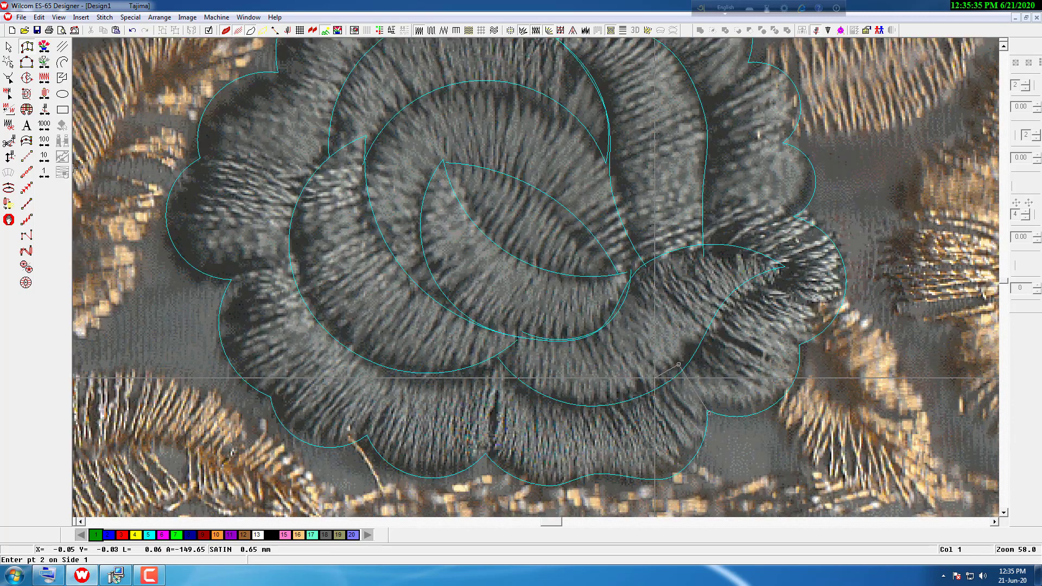
left_click(693, 460)
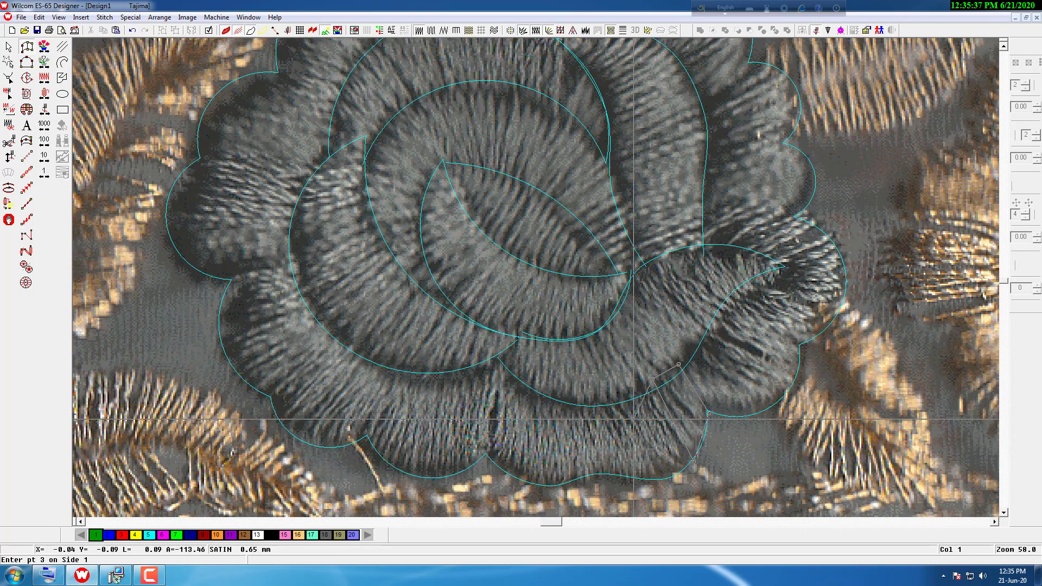
left_click(626, 396)
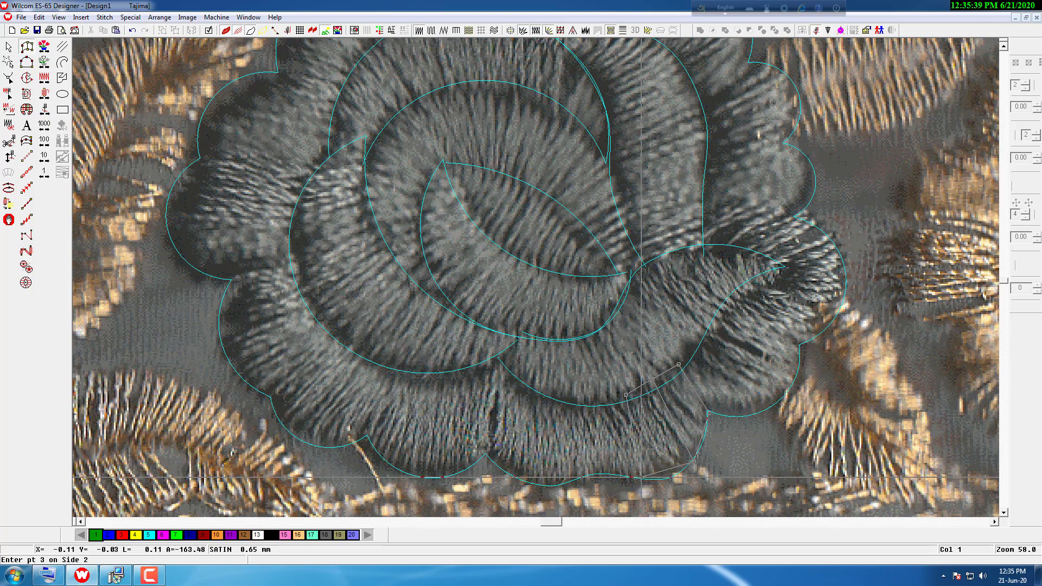
left_click(641, 480)
- Extend the satin column leftward below the folded petal, ending at its inner corner and the outline notch beneath it
left_click(598, 399)
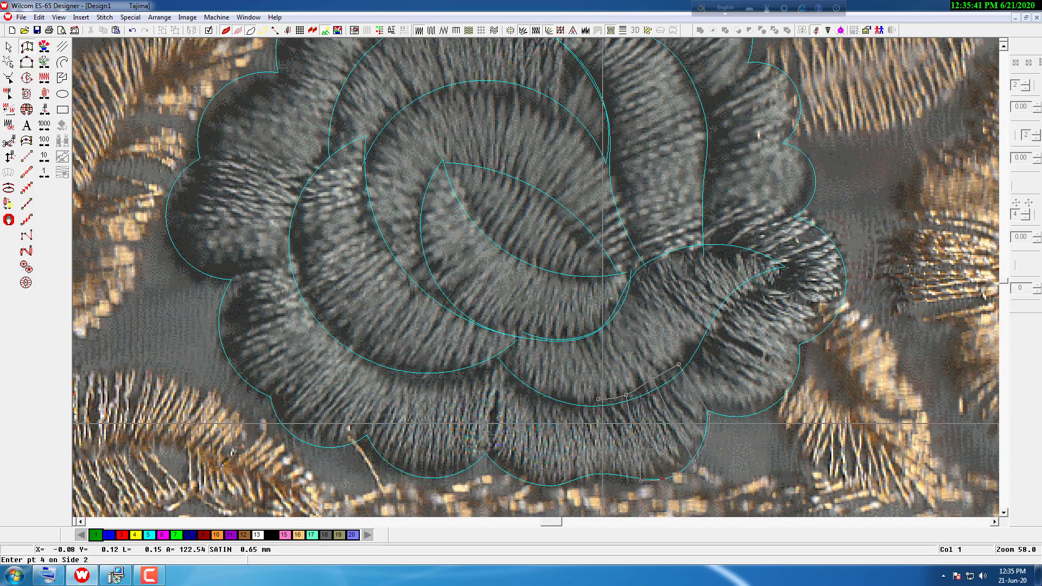
left_click(602, 473)
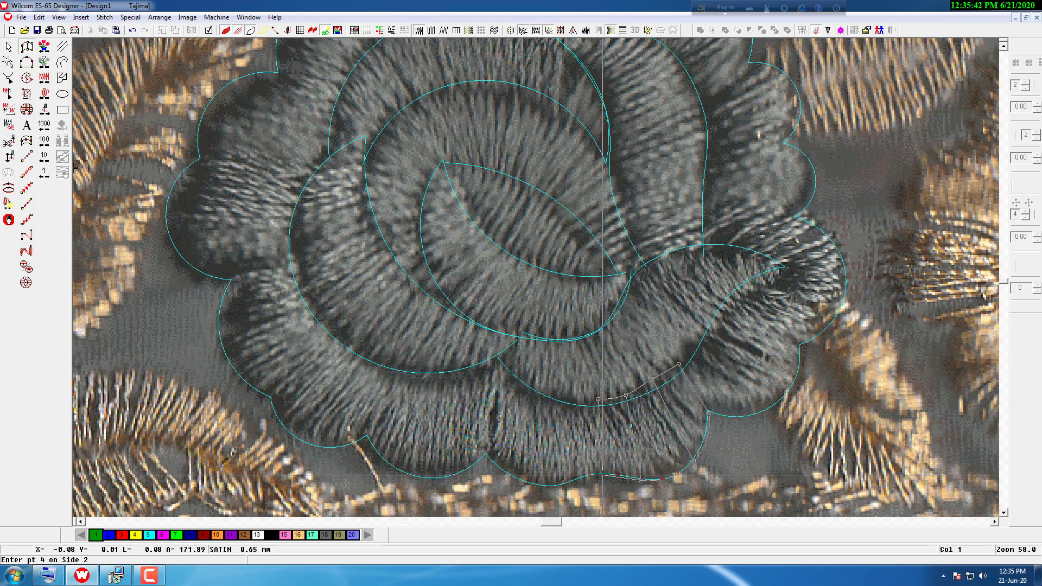
left_click(552, 390)
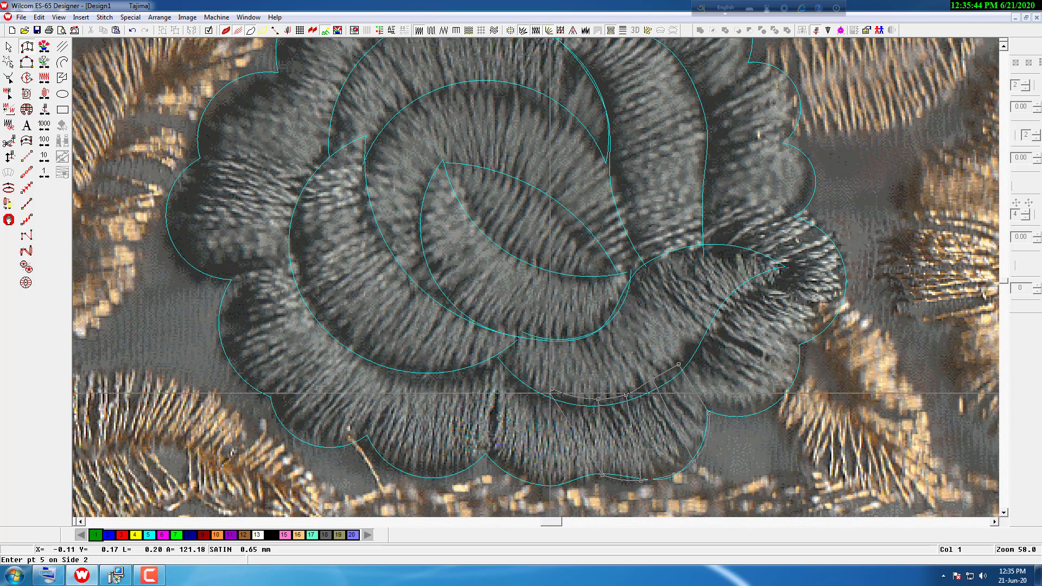
left_click(548, 485)
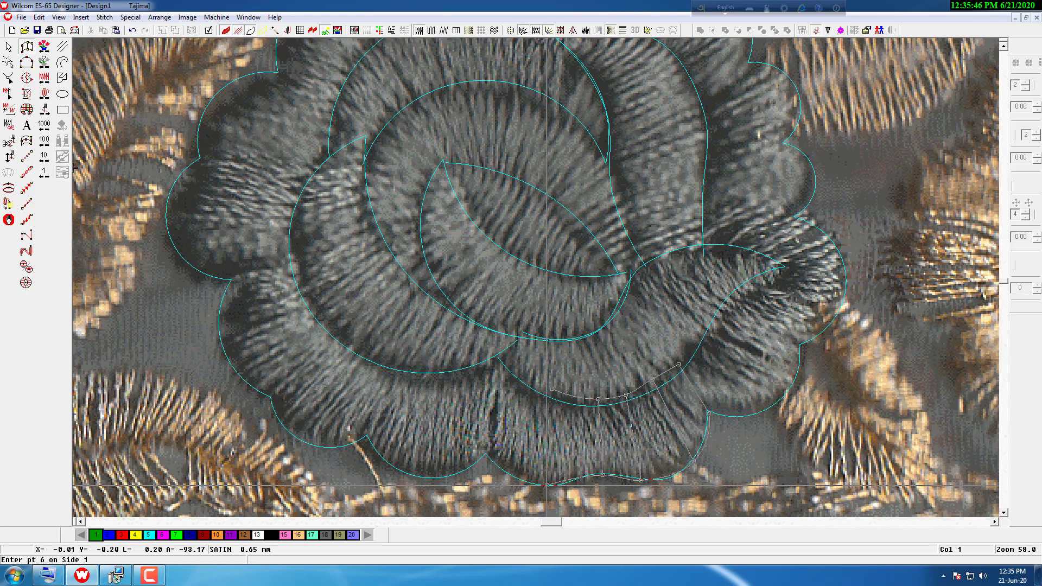
left_click(501, 346)
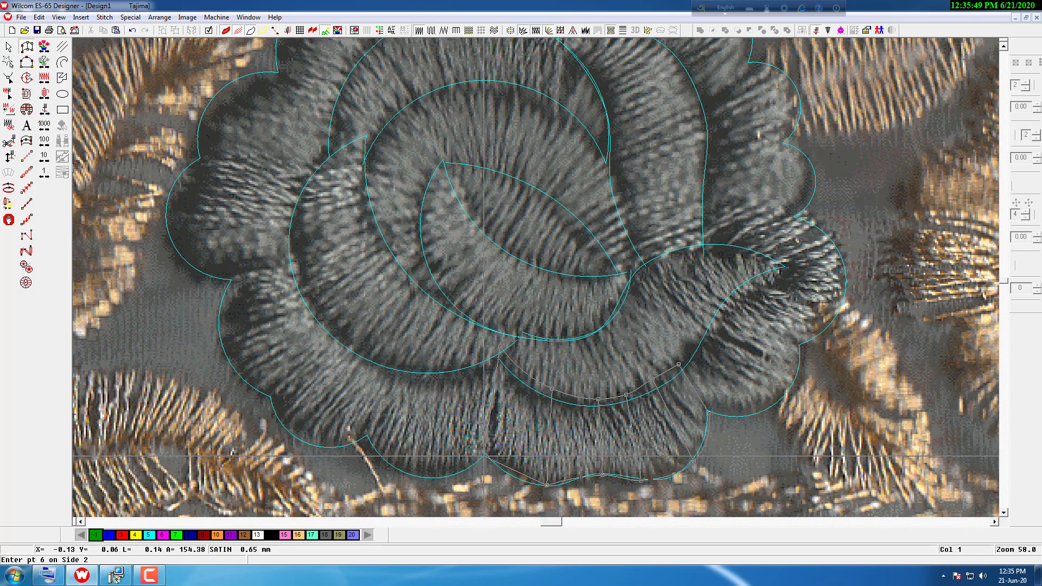
left_click(485, 456)
- Extend the satin column around the lower-left lobes, pairing points on the wide crescent petal's outer edge with the scalloped outline
left_click(434, 365)
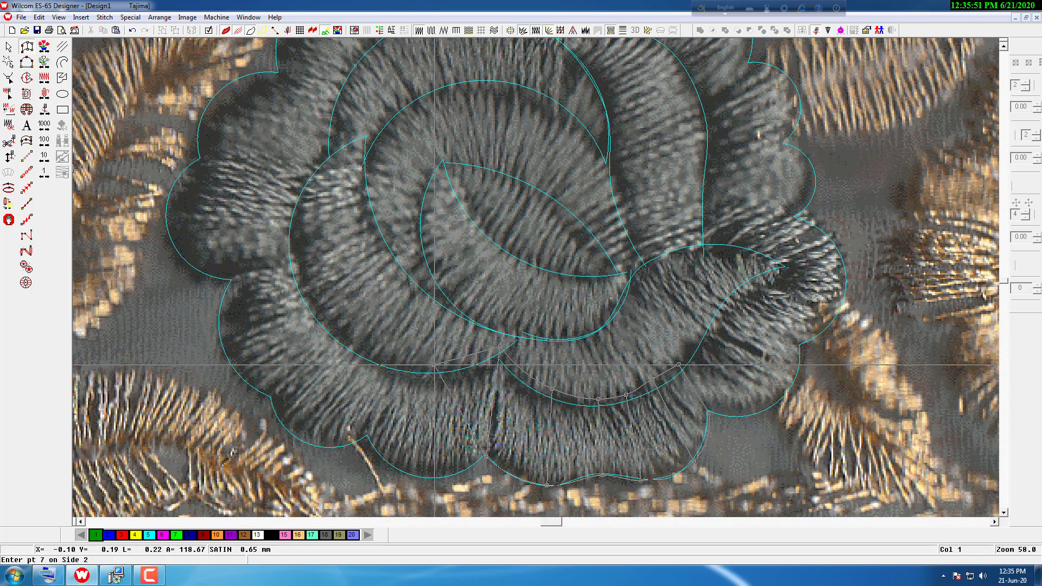
left_click(423, 478)
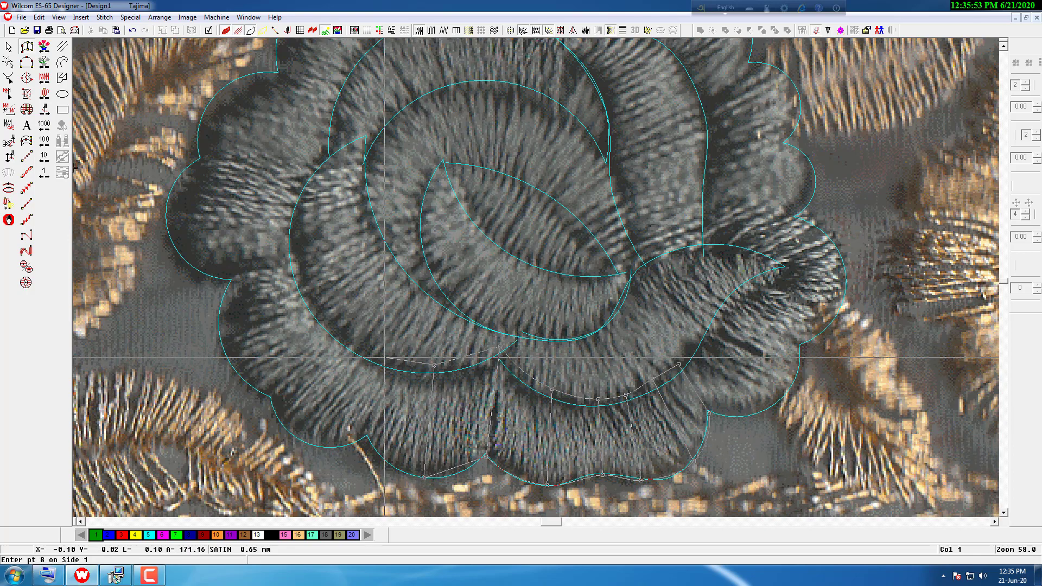
left_click(392, 356)
left_click(367, 437)
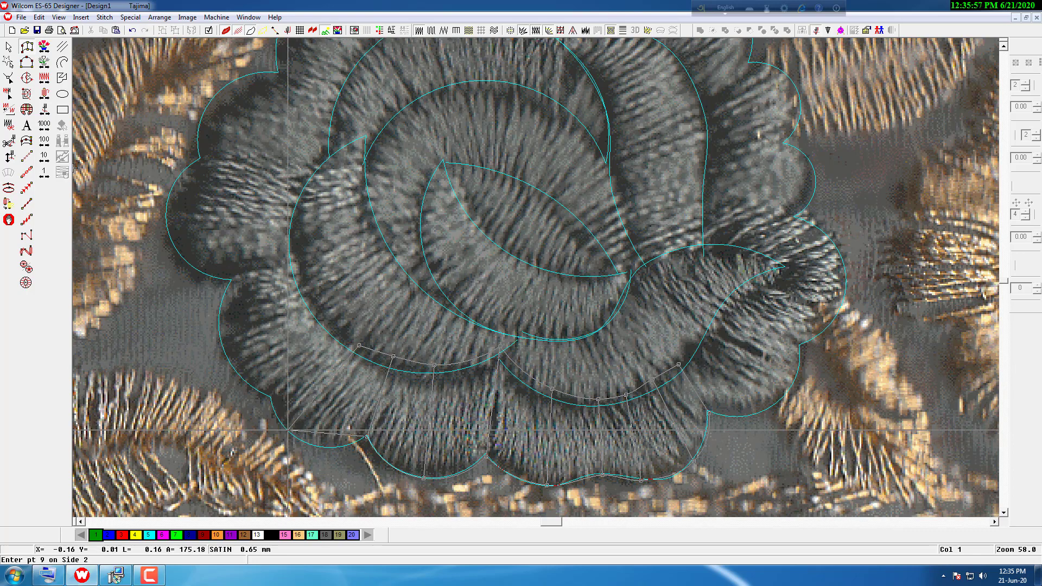
left_click(333, 325)
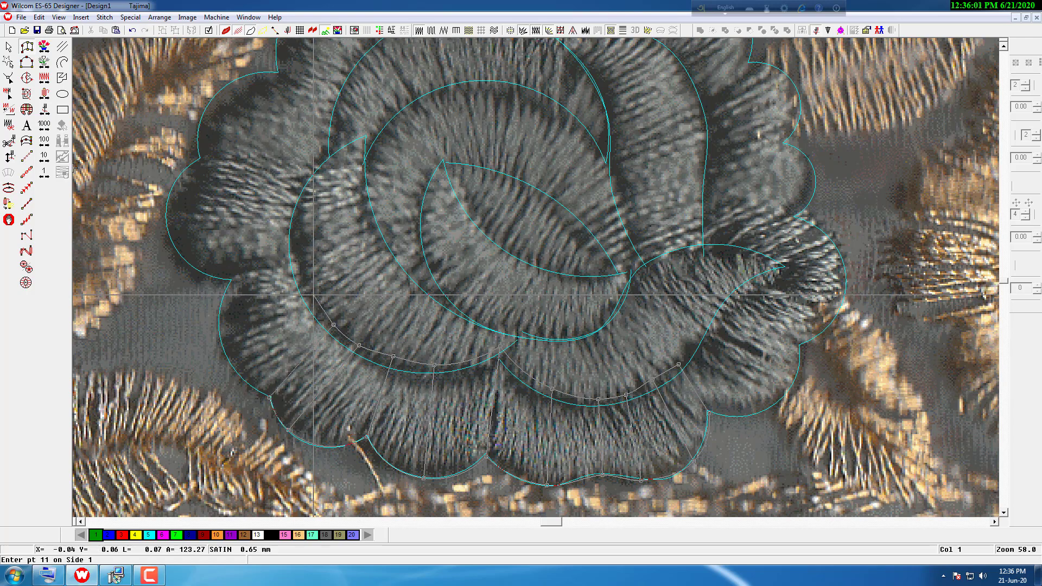
left_click(313, 295)
left_click(220, 339)
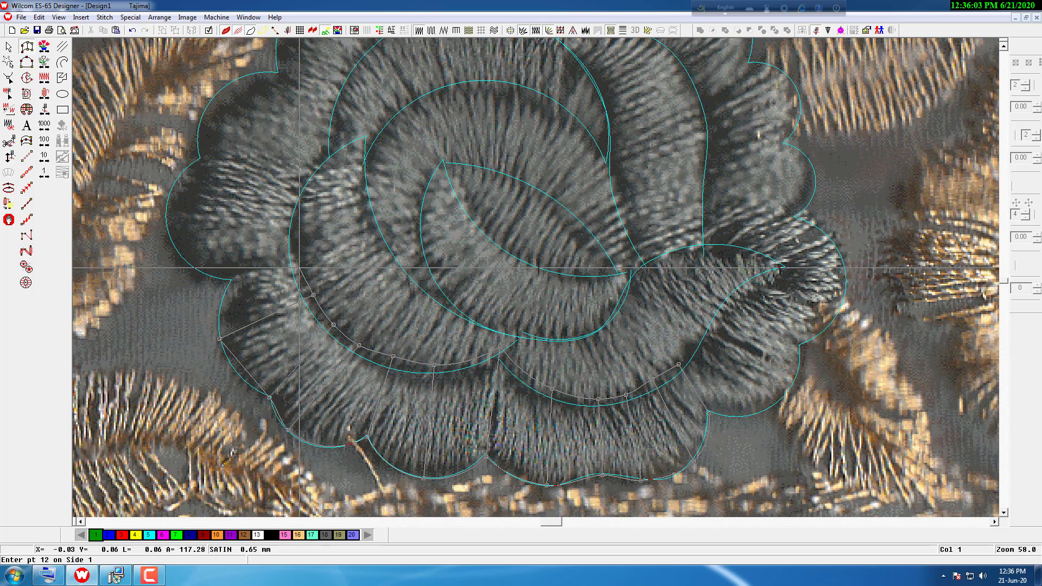
left_click(230, 279)
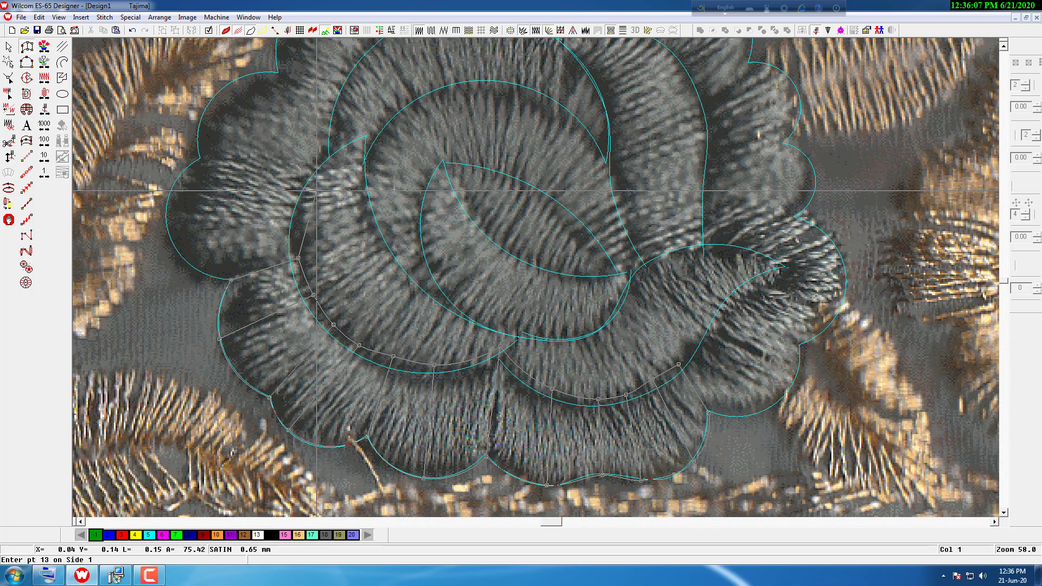
- Extend the satin column up the rose's left lobes, pairing points on the inner petals' outer edges with the scalloped outline
left_click(298, 231)
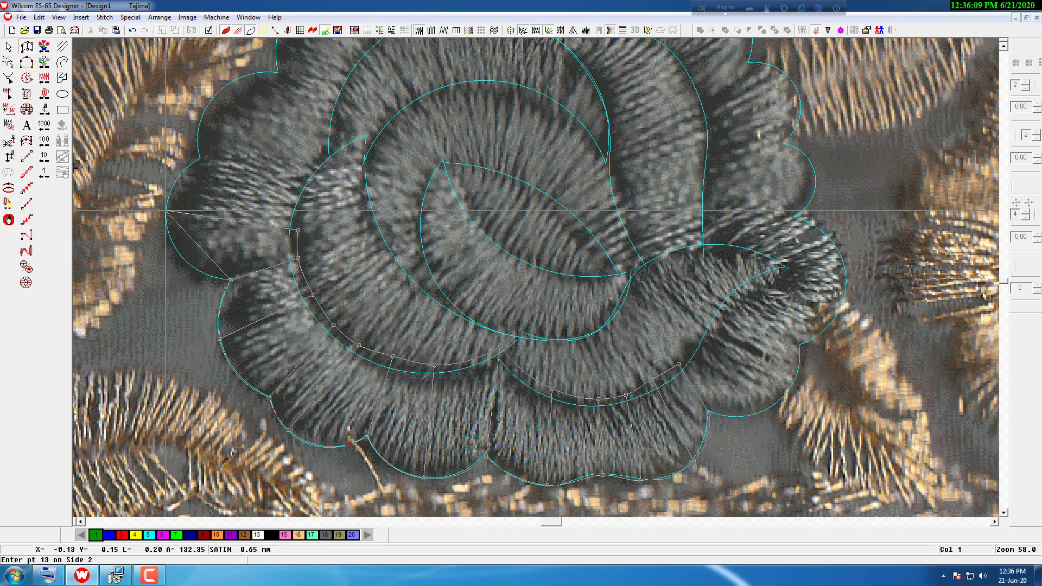
left_click(166, 210)
left_click(307, 191)
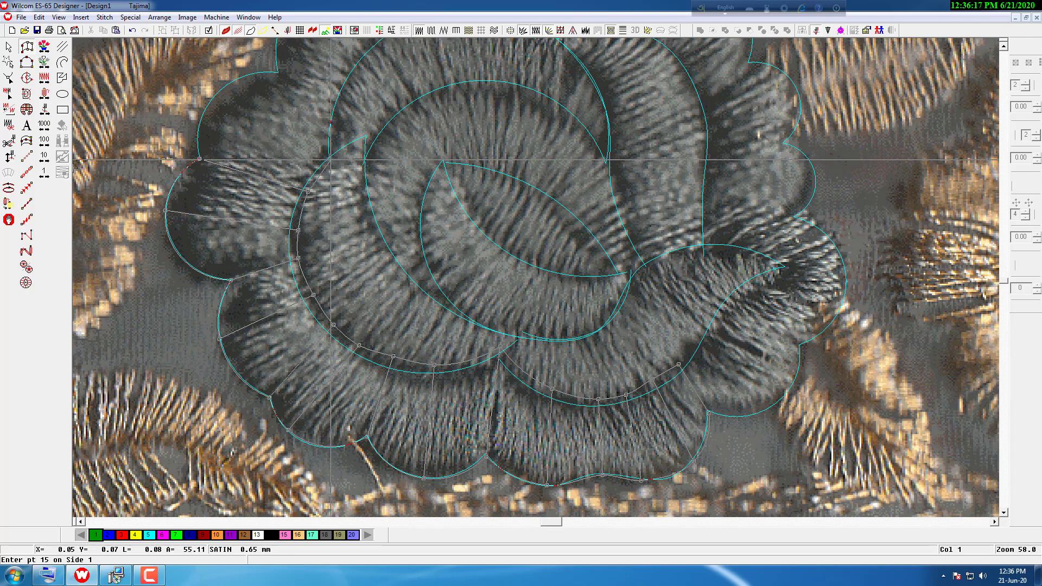
left_click(331, 160)
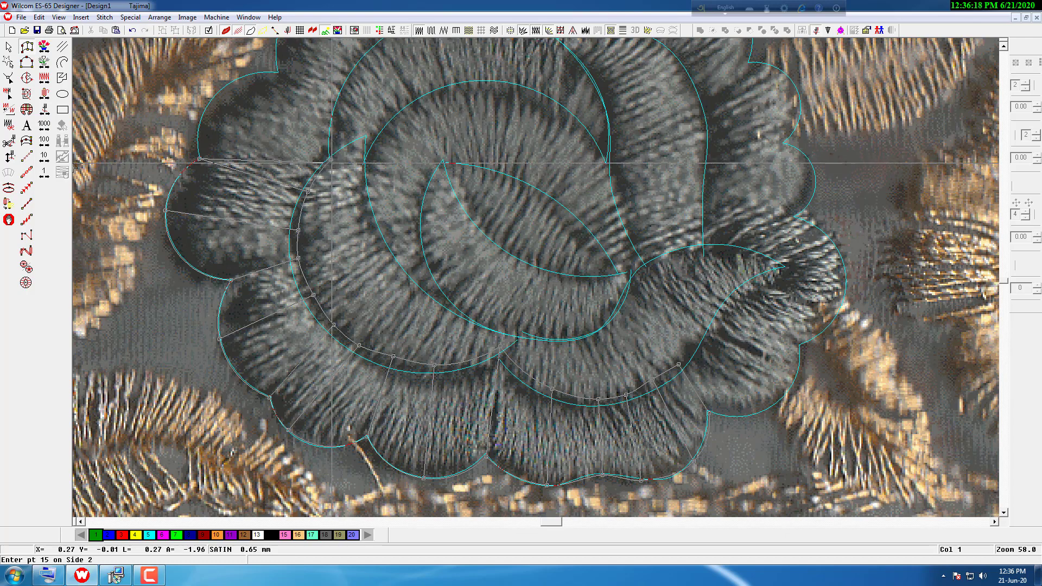
left_click(215, 97)
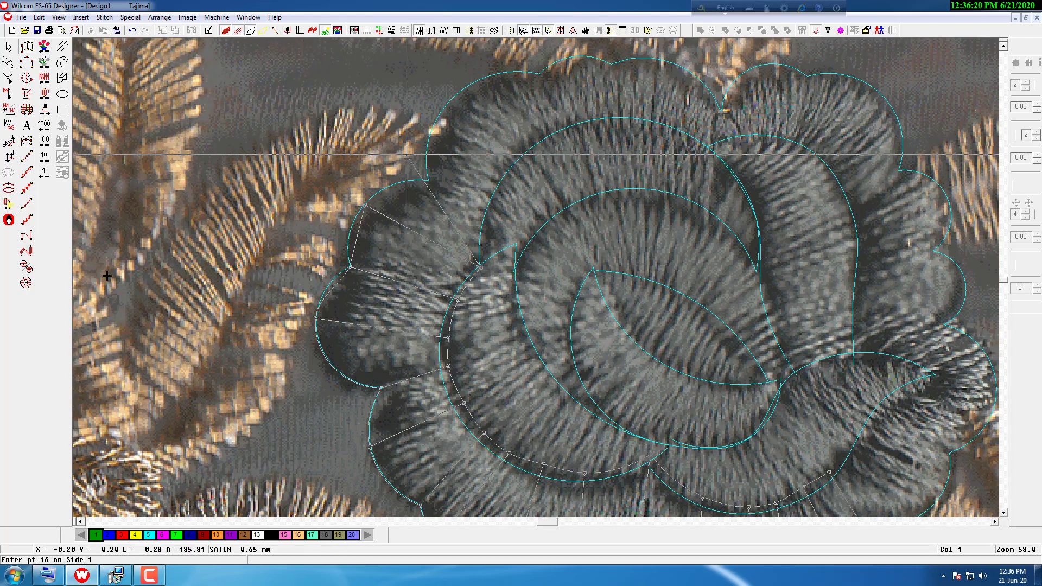
left_click(488, 224)
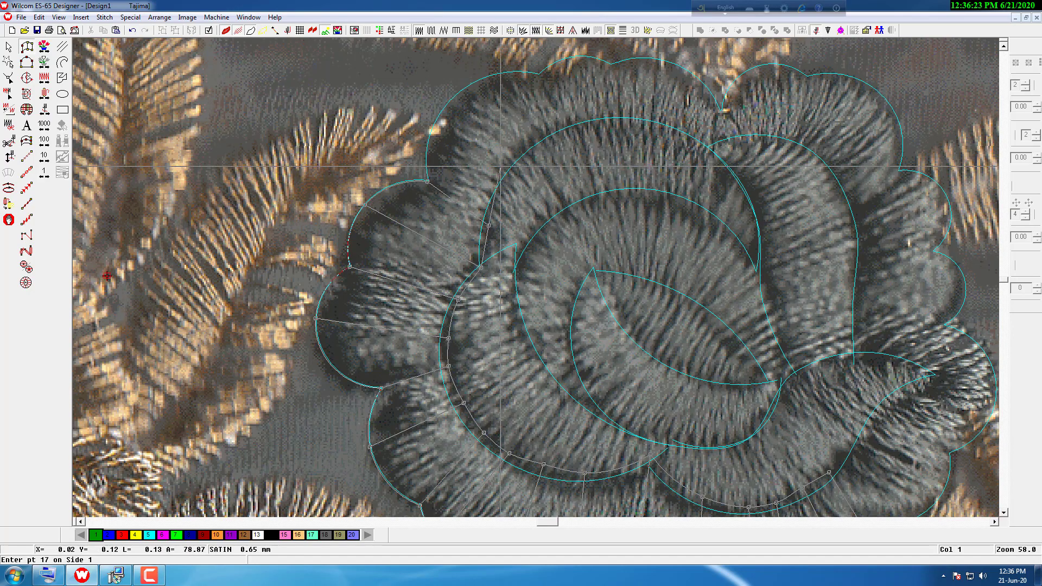
left_click(445, 107)
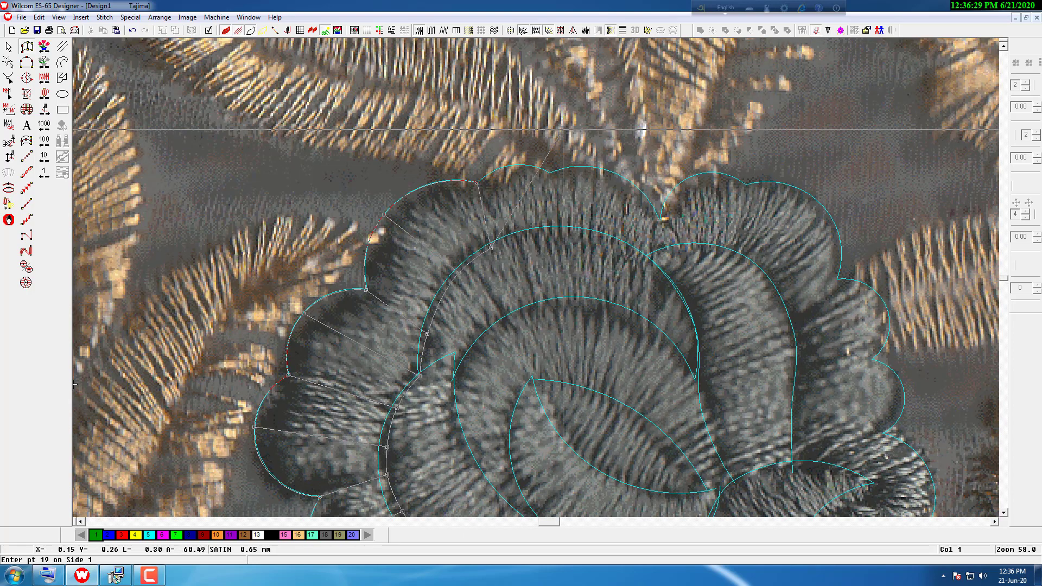
- Extend the satin column across the rose's top, pairing points on the large upper petal's edge with the outline up to the notch
left_click(522, 234)
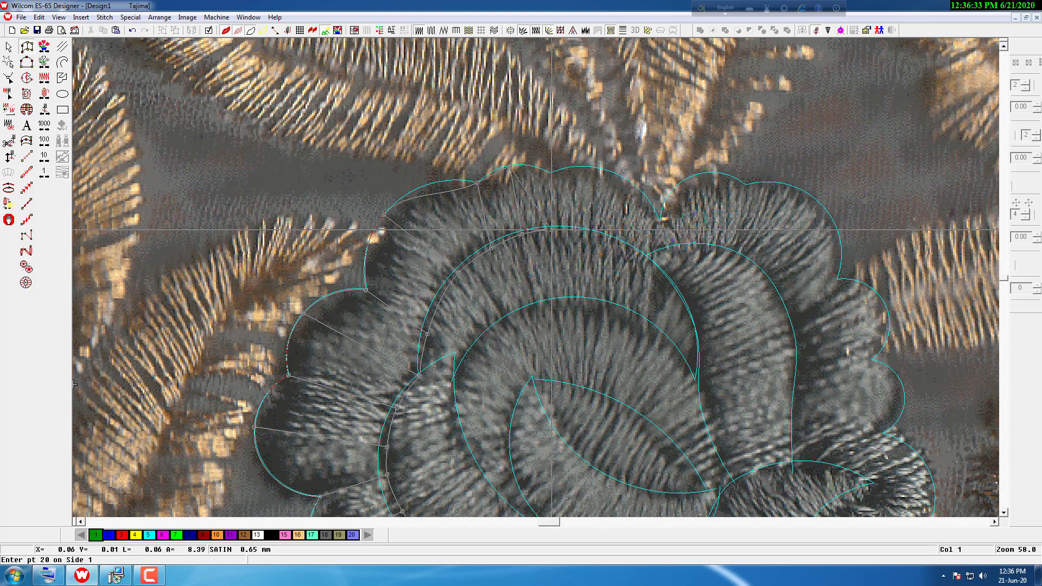
left_click(551, 230)
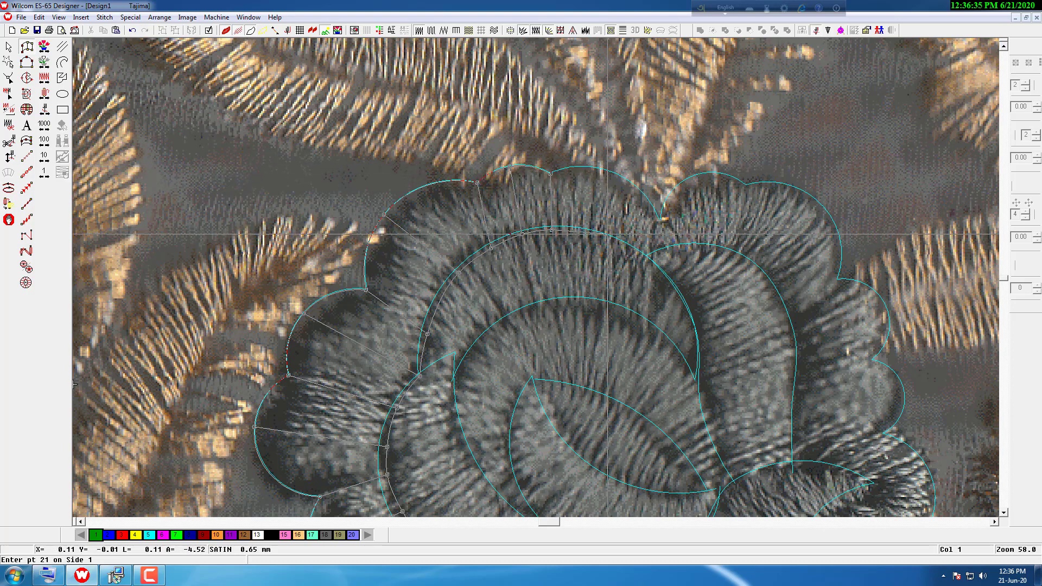
left_click(603, 239)
left_click(618, 177)
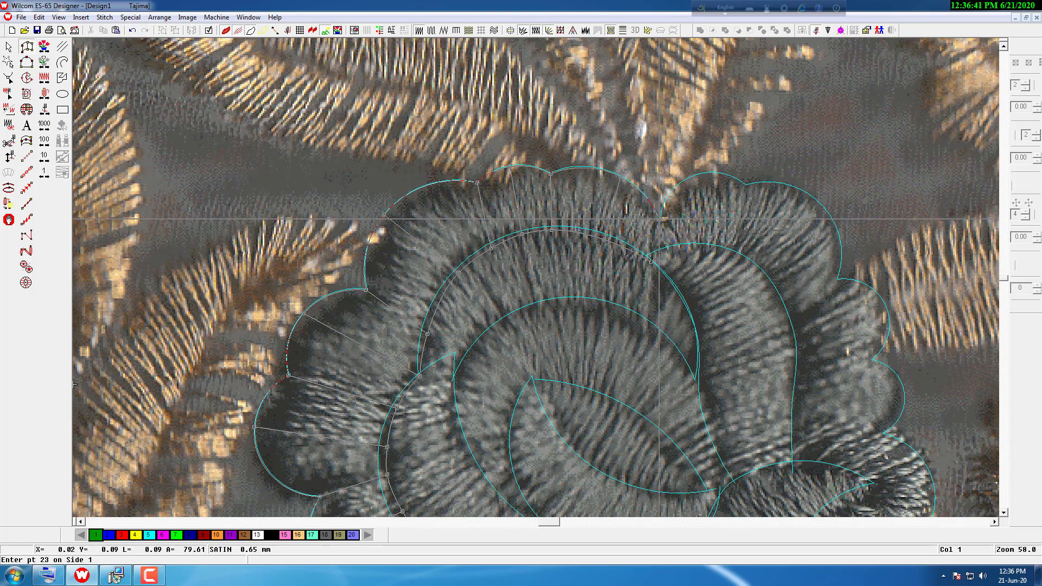
- Extend the satin column around the upper-right scallops past the top notch, pairing the outline with the upper-right petal's curved outer edge
left_click(696, 174)
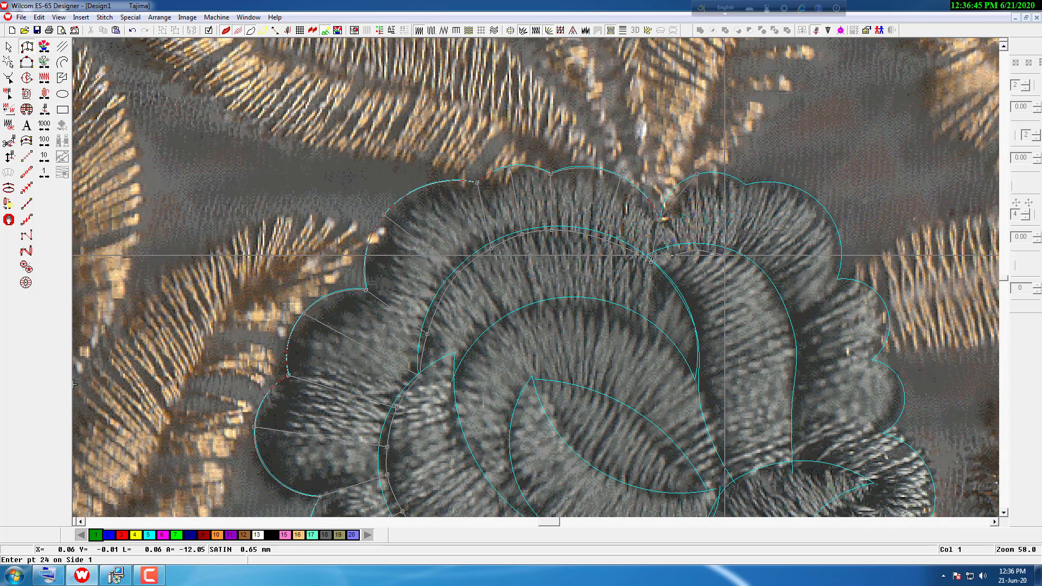
left_click(745, 182)
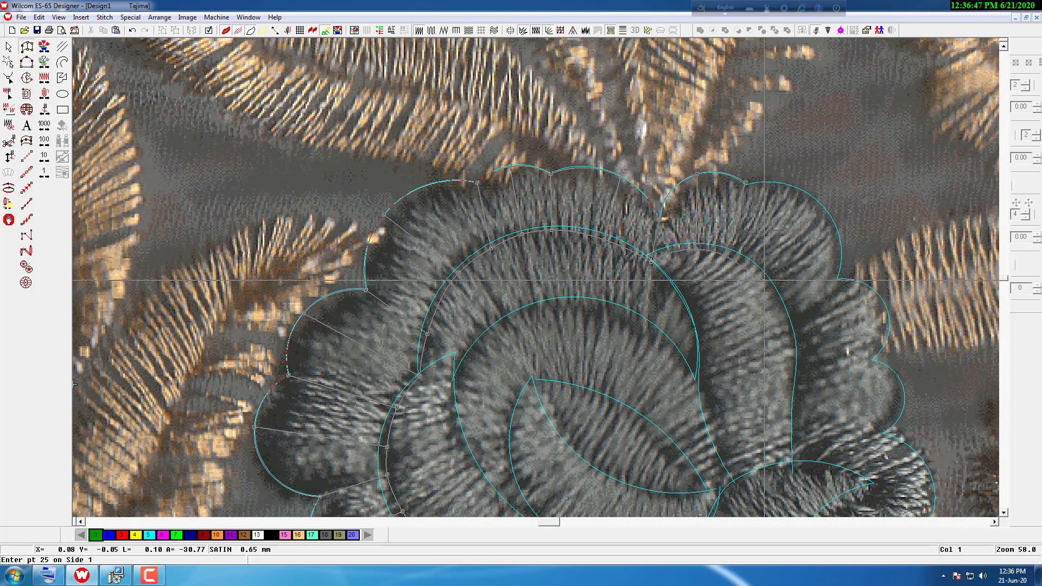
left_click(823, 207)
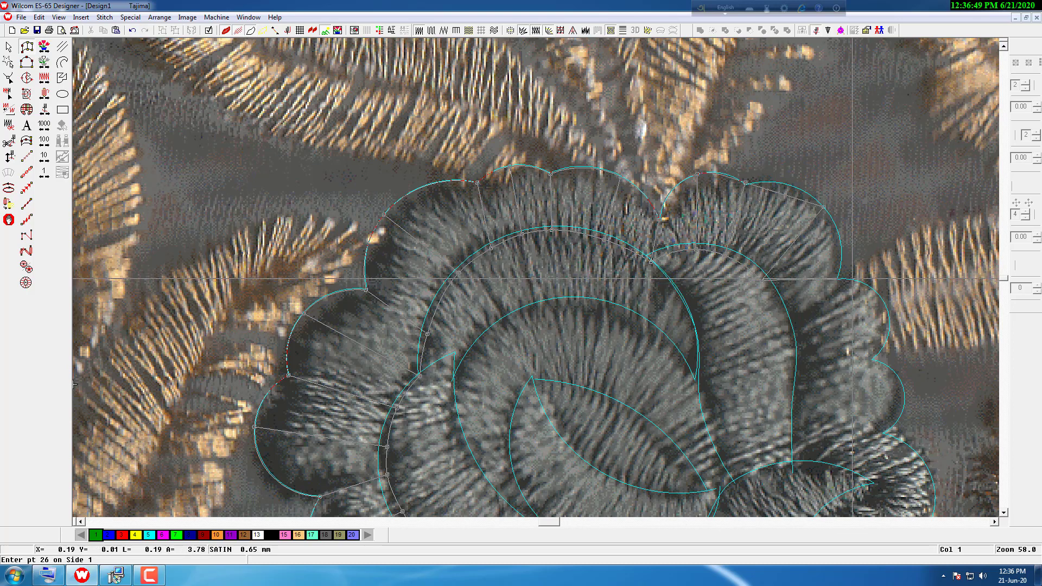
left_click(762, 278)
left_click(780, 307)
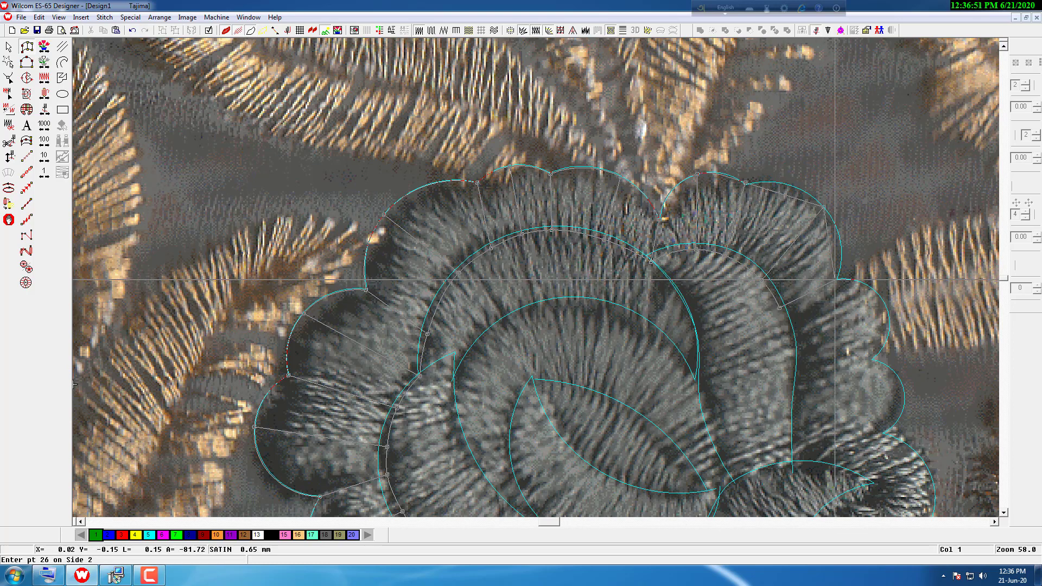
left_click(837, 279)
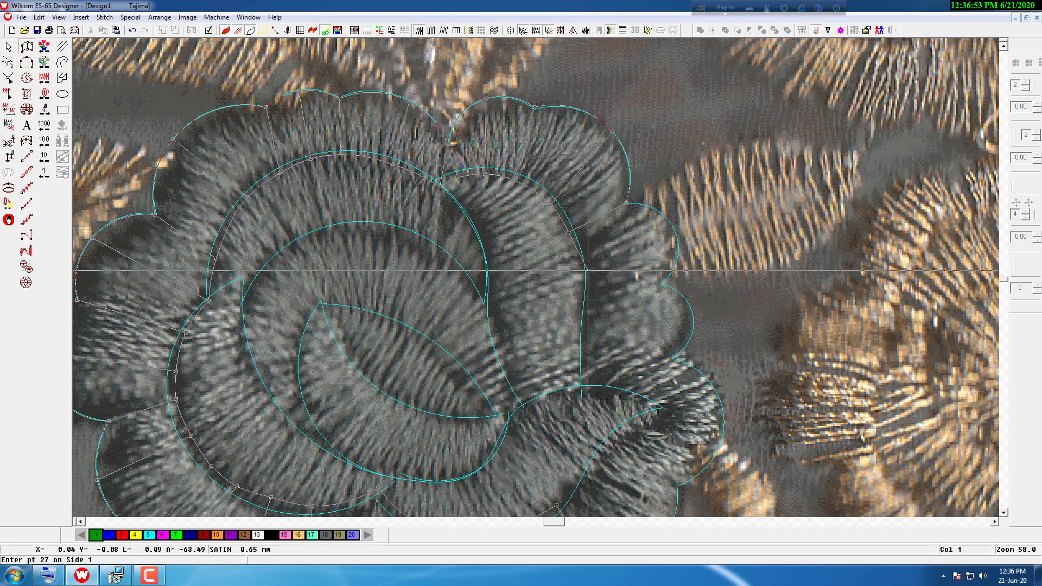
- Extend the satin column down the right lobes, pairing the upper-right petal's outer edge with the outline to the notch above the folded petal
left_click(577, 259)
left_click(675, 230)
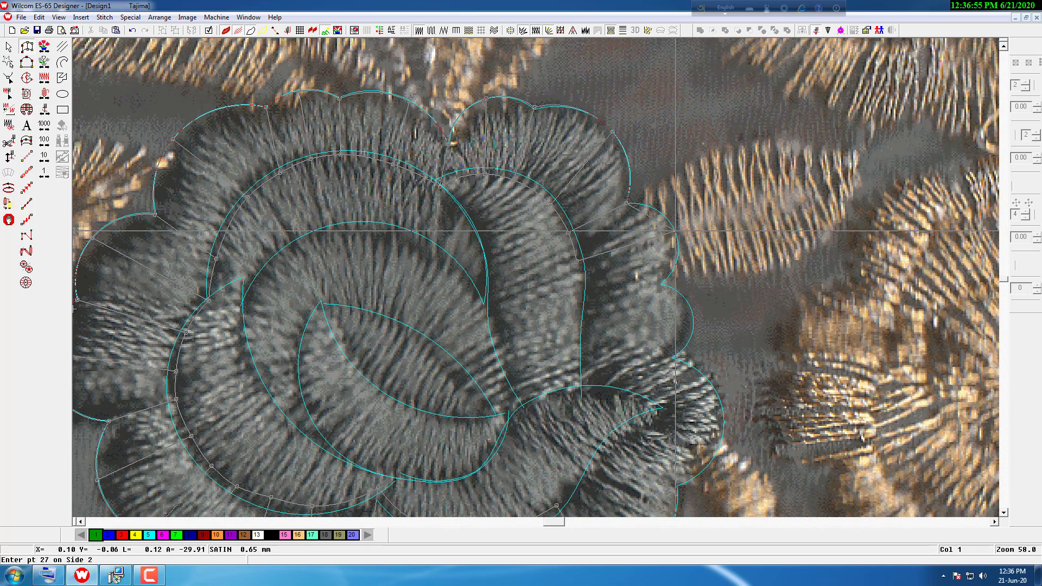
left_click(581, 284)
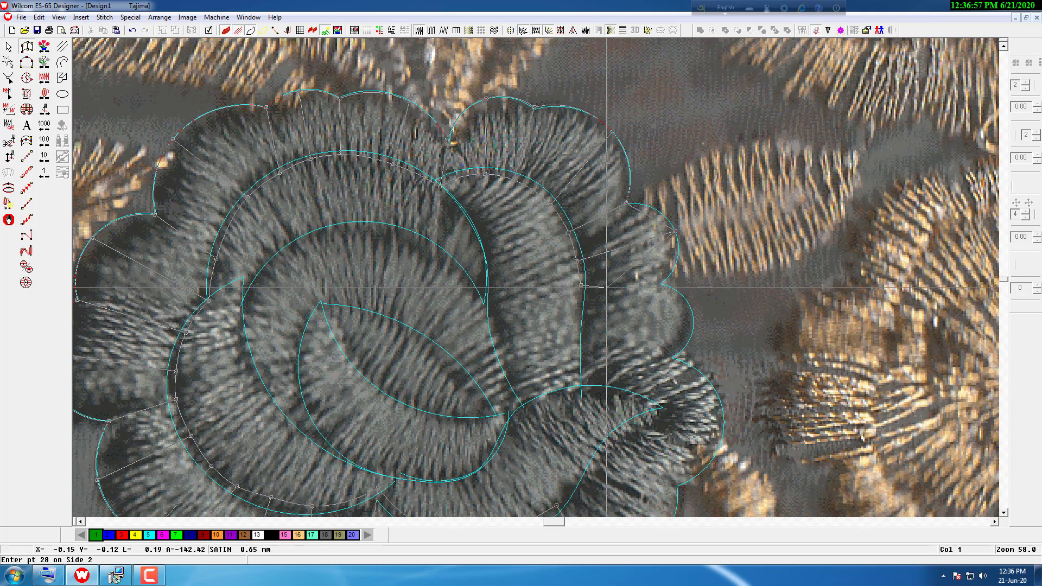
left_click(660, 283)
left_click(575, 317)
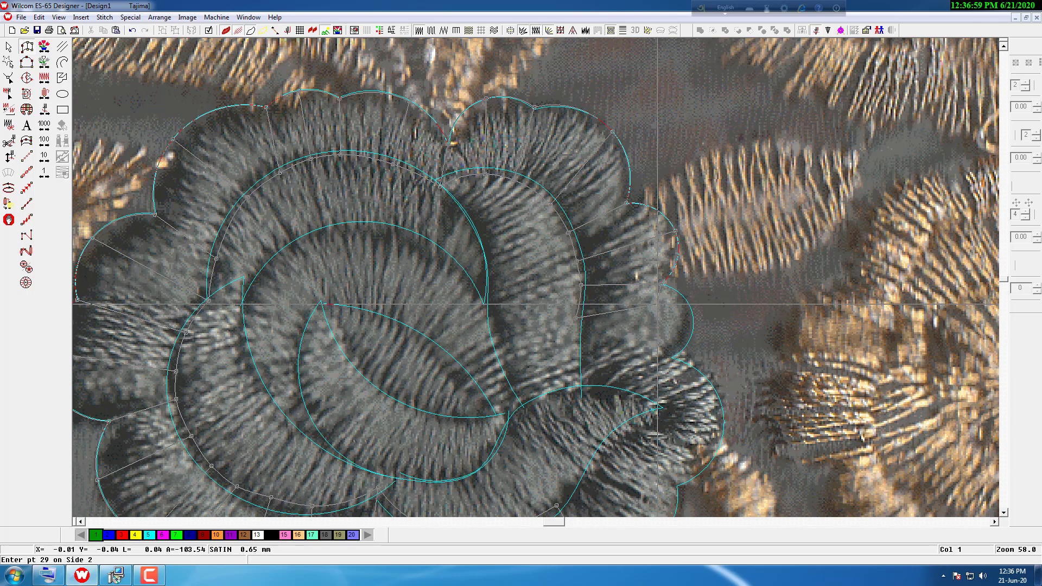
left_click(692, 312)
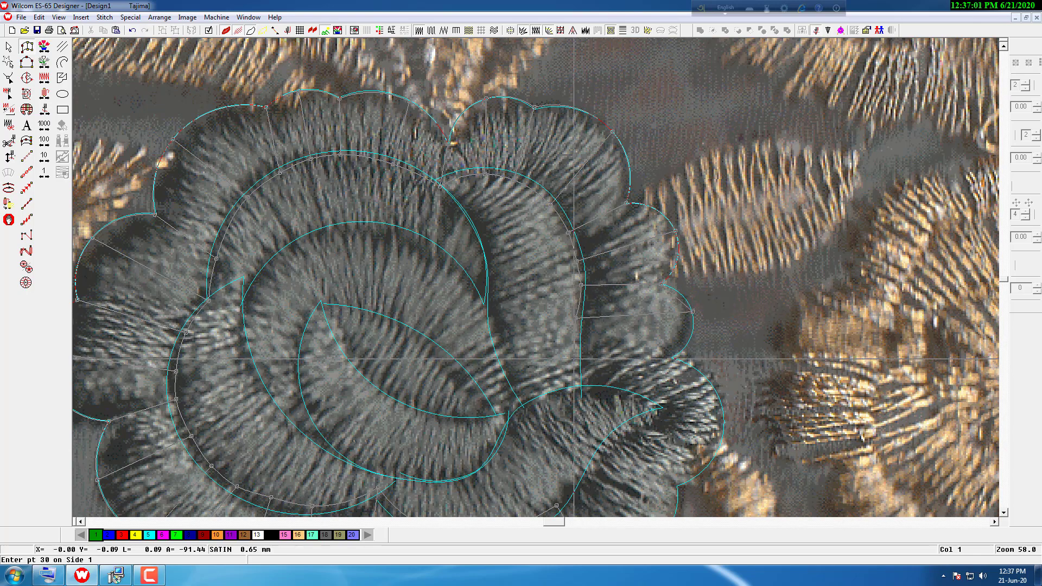
left_click(572, 358)
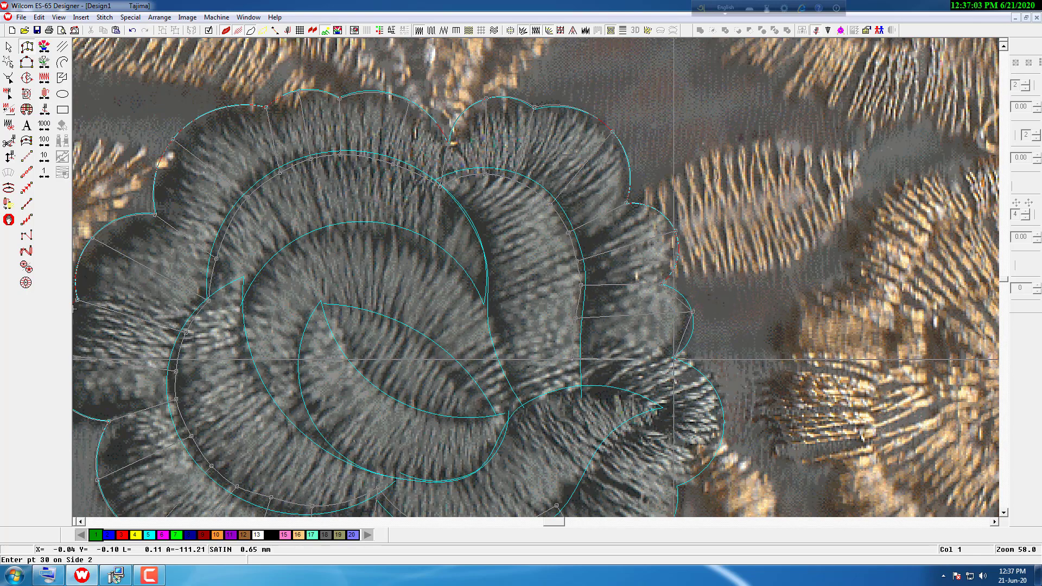
key("c")
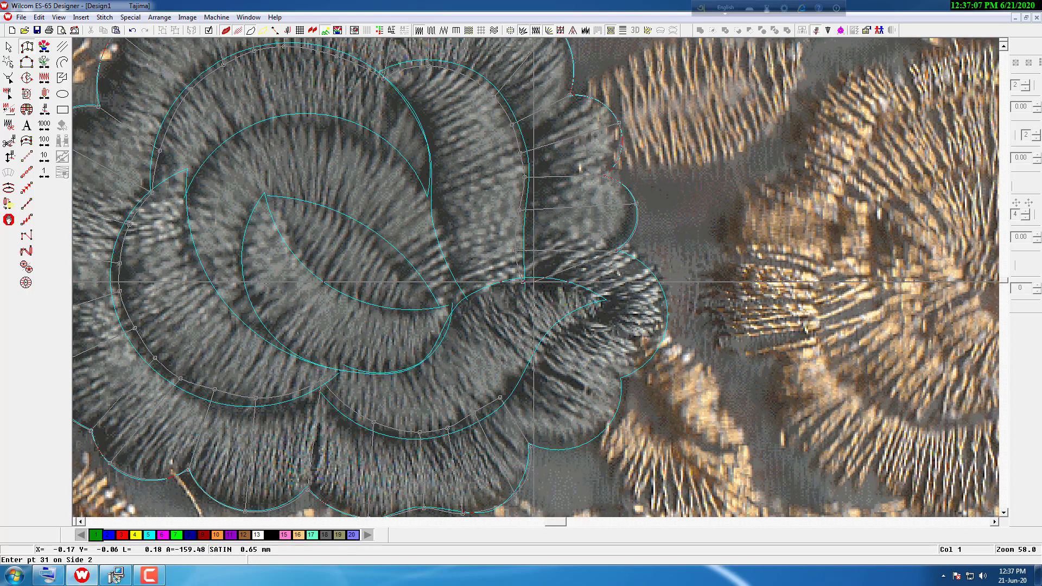
- Carry the satin column around the folded petal's tip, pairing points beside the tip with the outline of the rounded right lobe
left_click(654, 276)
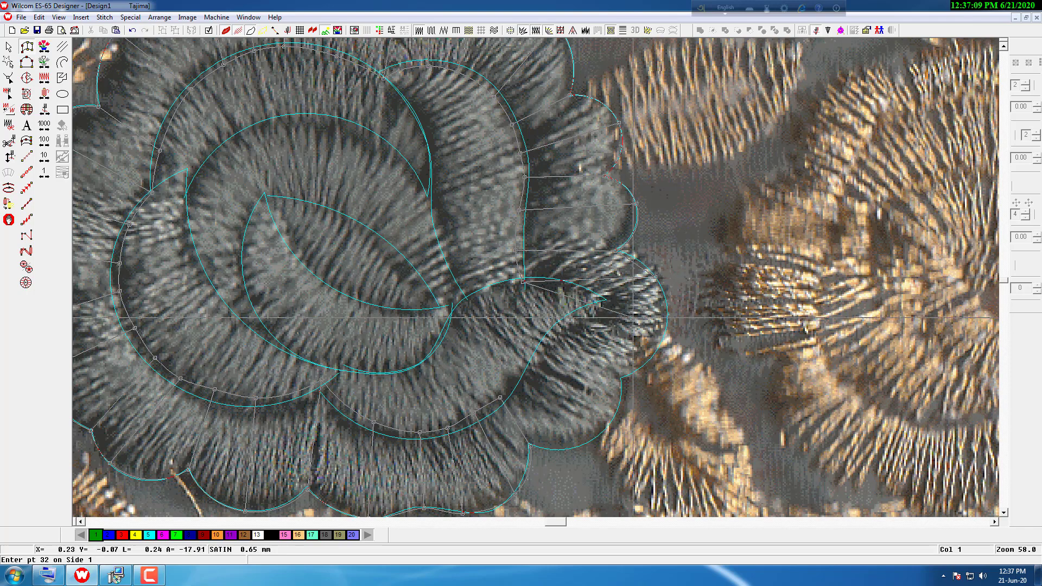
left_click(553, 302)
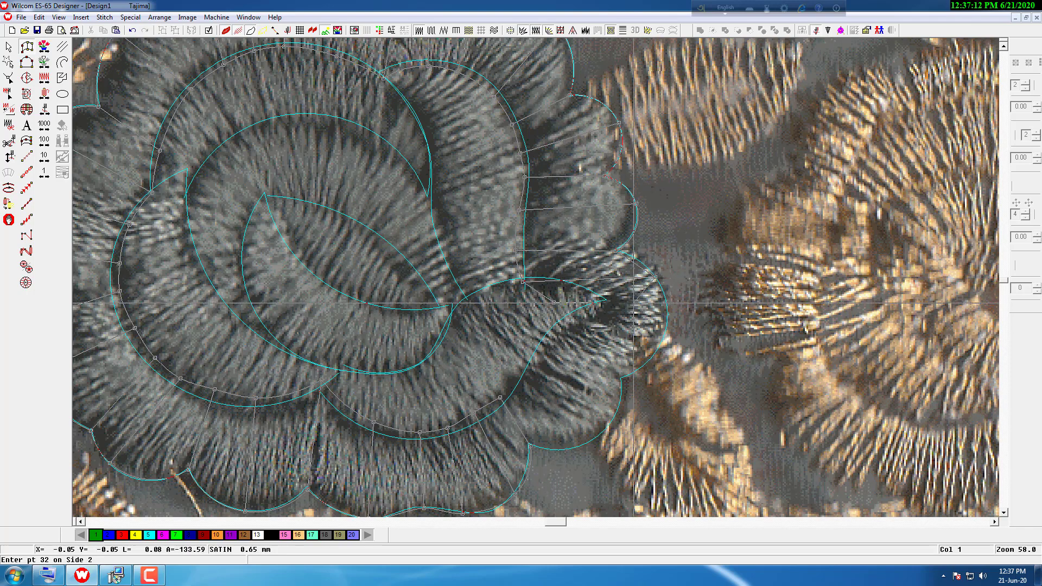
left_click(667, 311)
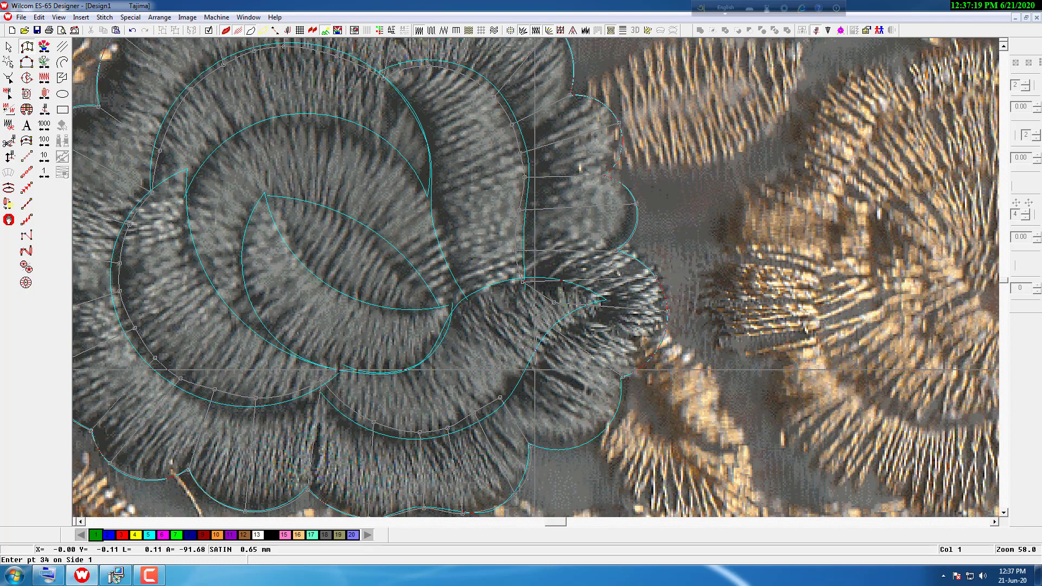
- Bring the satin column along the folded petal's lower edge back to its start and generate its stitches with the default settings
left_click(518, 354)
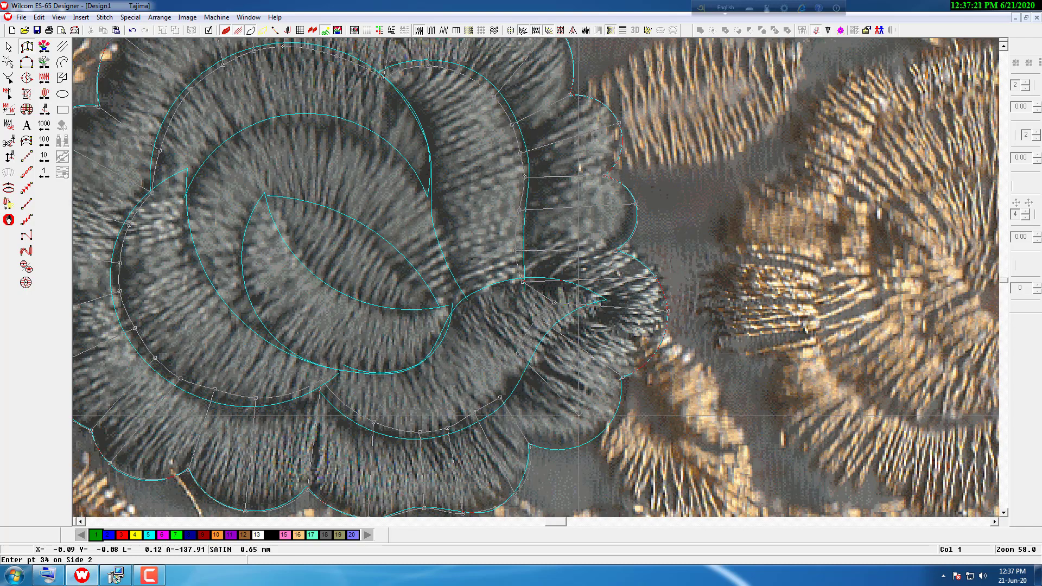
left_click(600, 434)
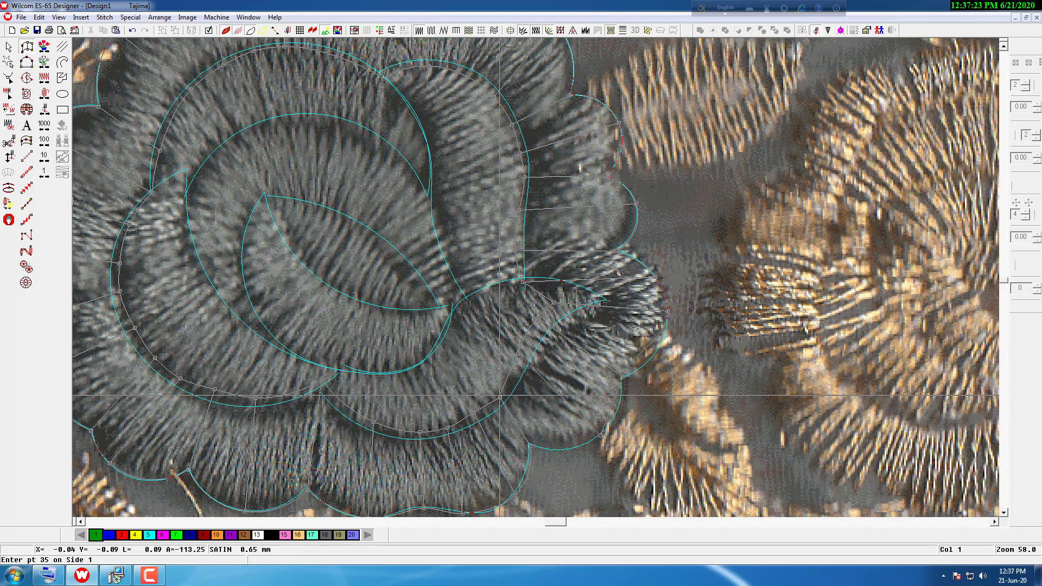
left_click(530, 446)
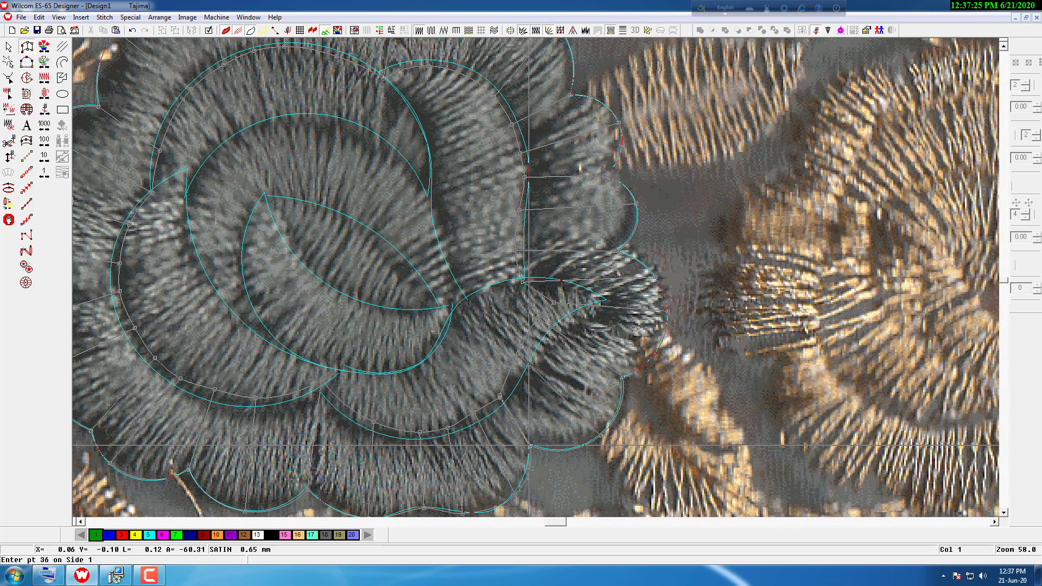
key("Return")
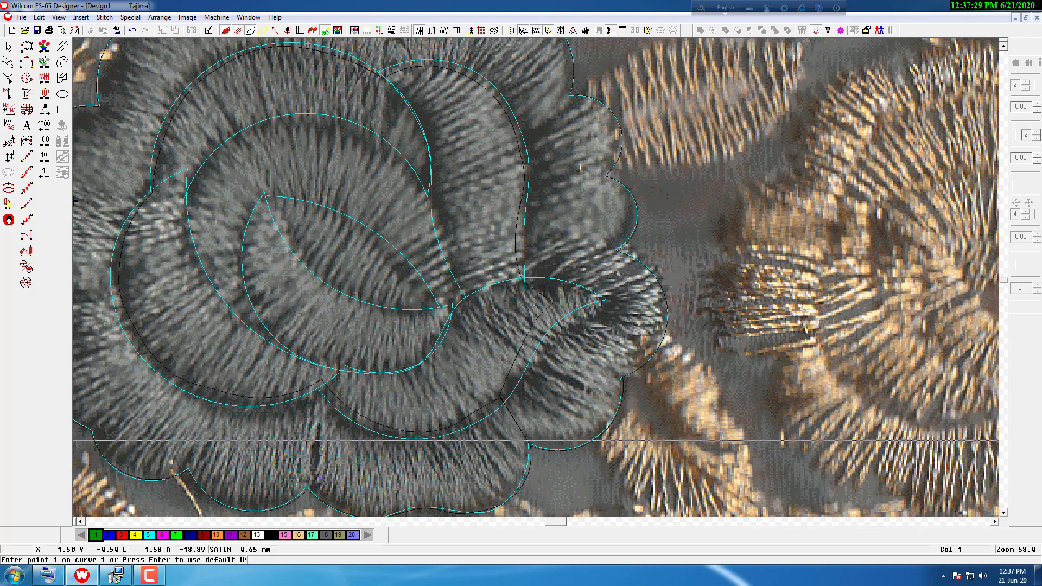
key("Return")
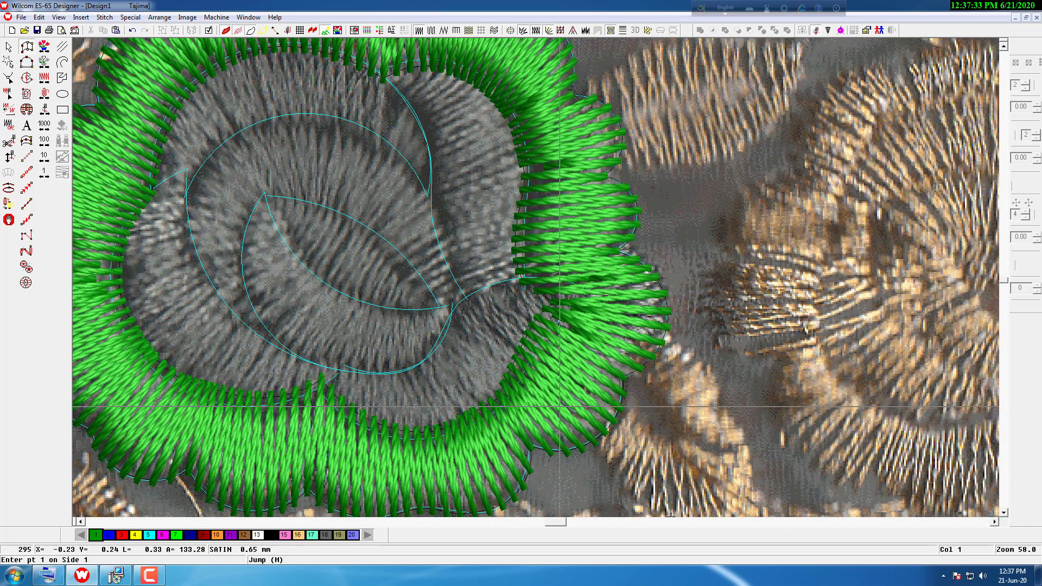
- Inspect the stitched outer ring at two zoom levels and hide the stitches so only the outlines show
scroll(556, 342, "up", 2)
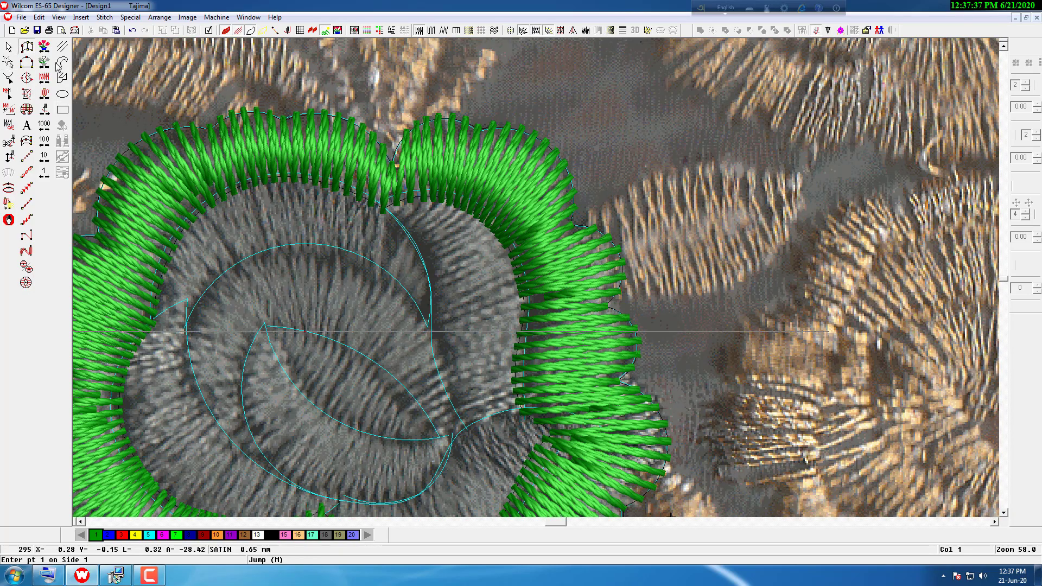
key("shift+z")
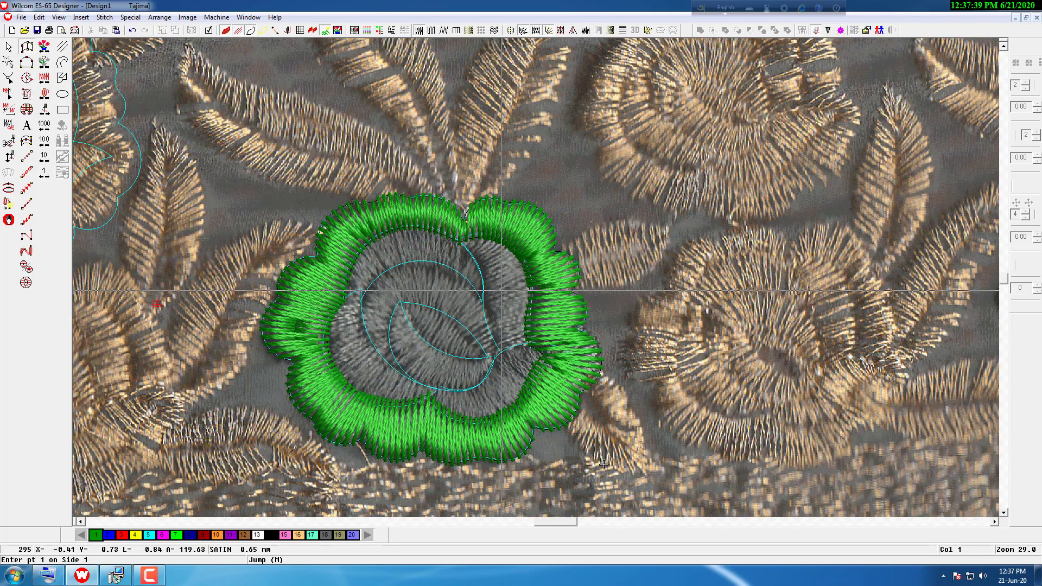
key("z")
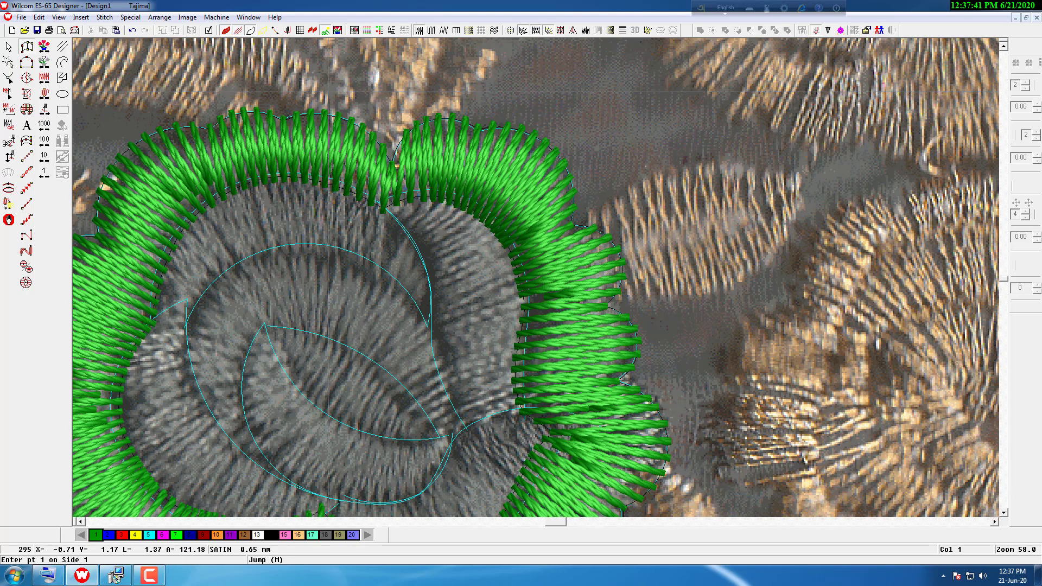
left_click(240, 31)
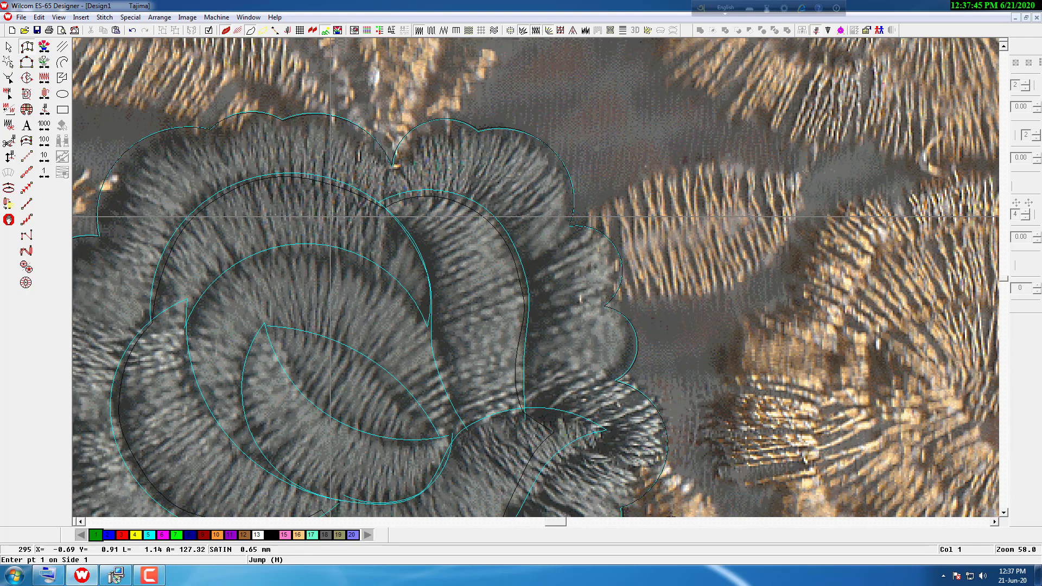
- Start a satin column at the upper tip of the inner upper-right petal, pairing points on its two long edges down to about mid-height
left_click(378, 203)
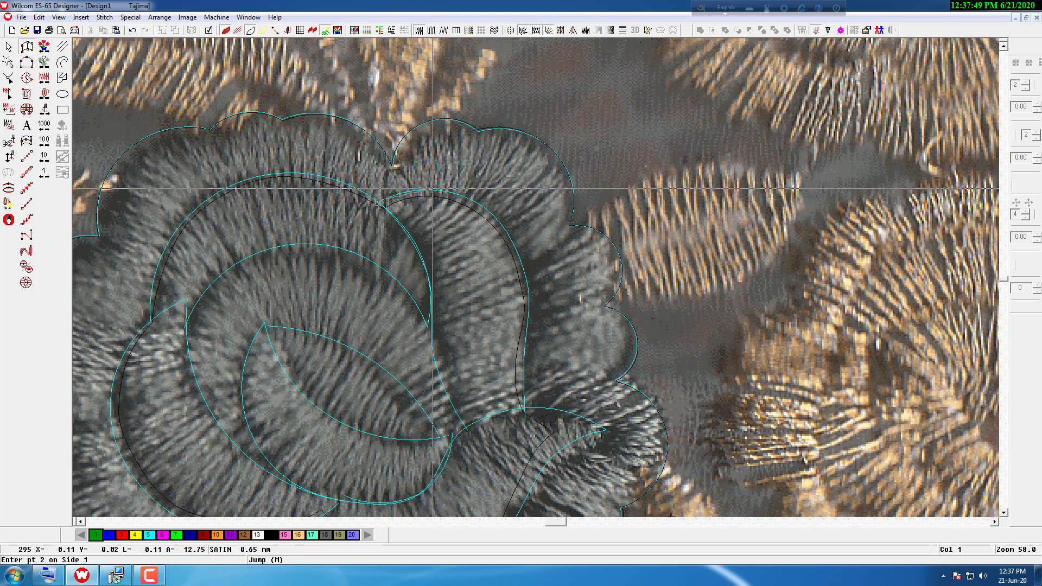
right_click(399, 236)
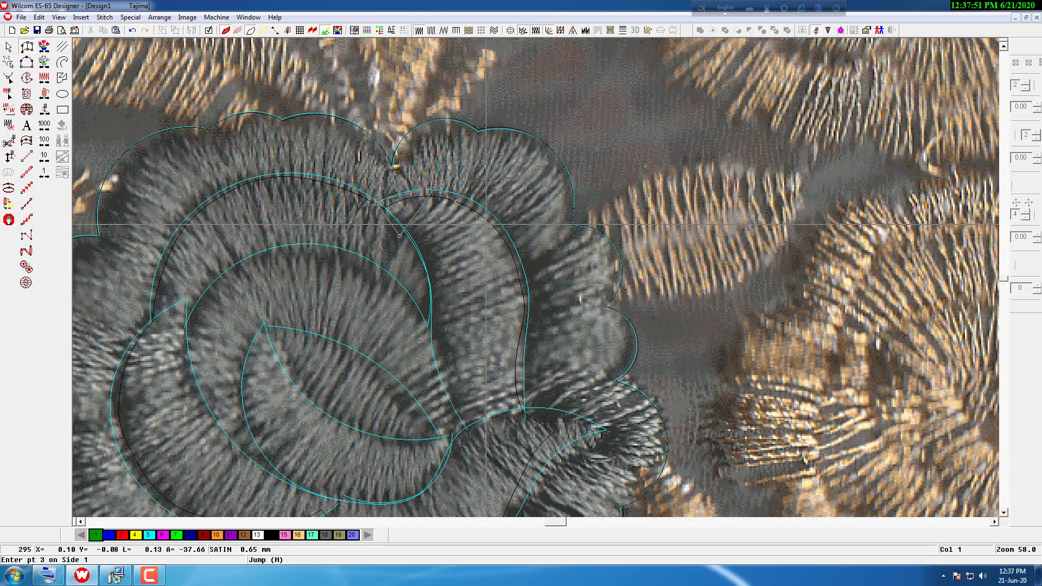
right_click(497, 212)
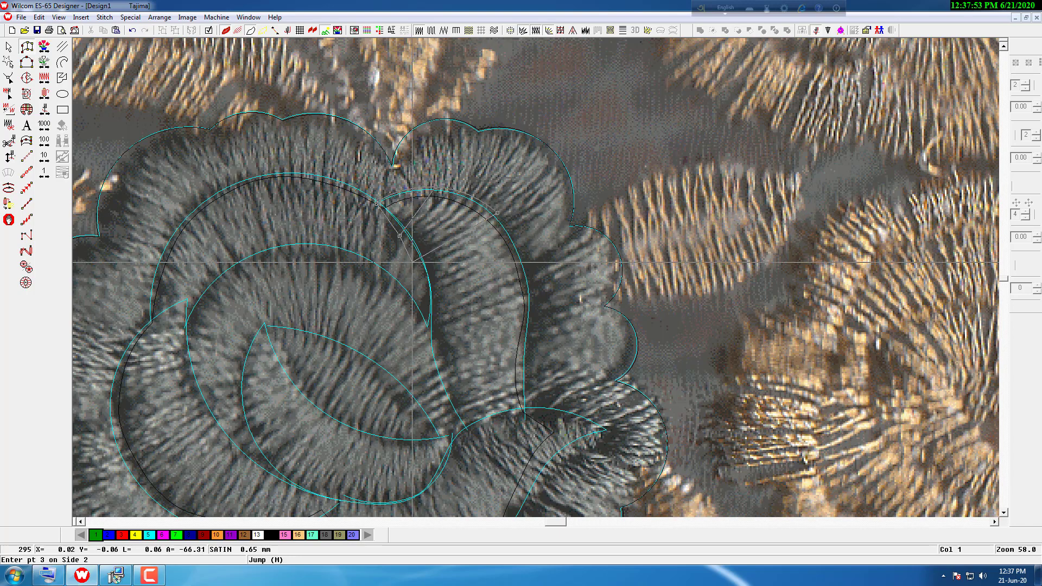
right_click(414, 263)
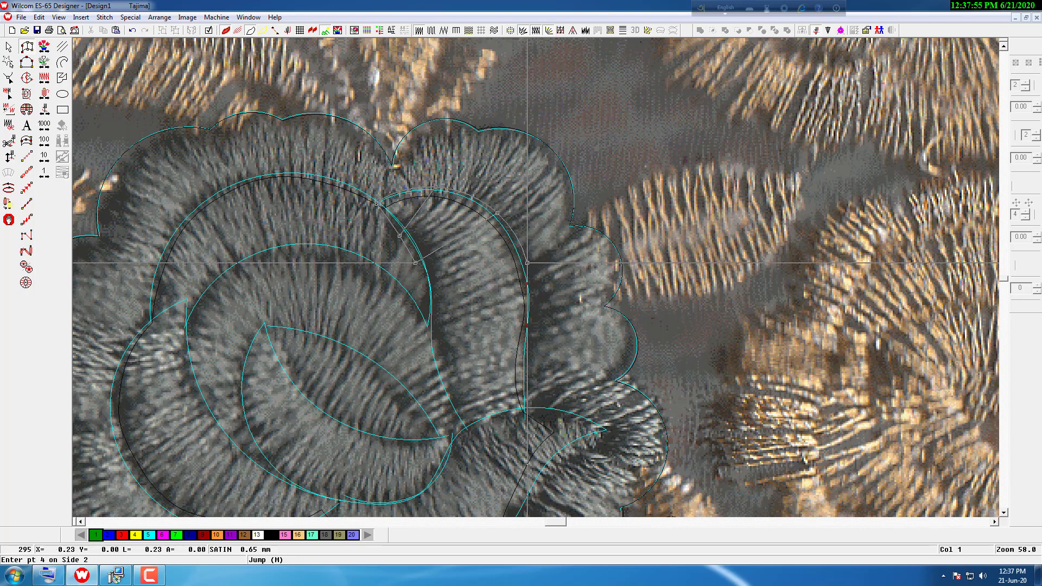
right_click(526, 262)
right_click(426, 290)
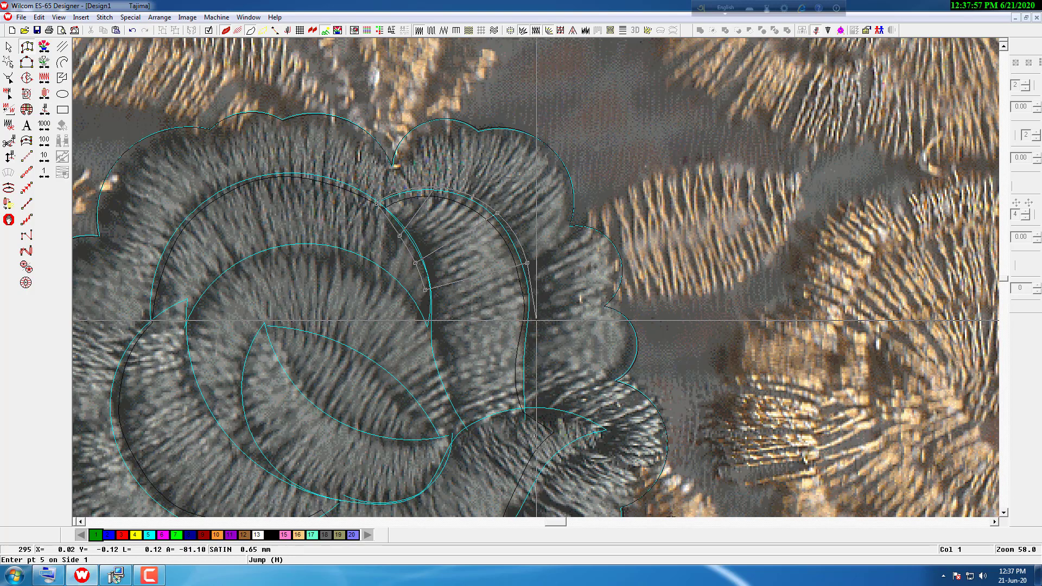
- Carry the satin column down the inner upper-right petal to its base at the folded petal and generate its stitches
right_click(536, 320)
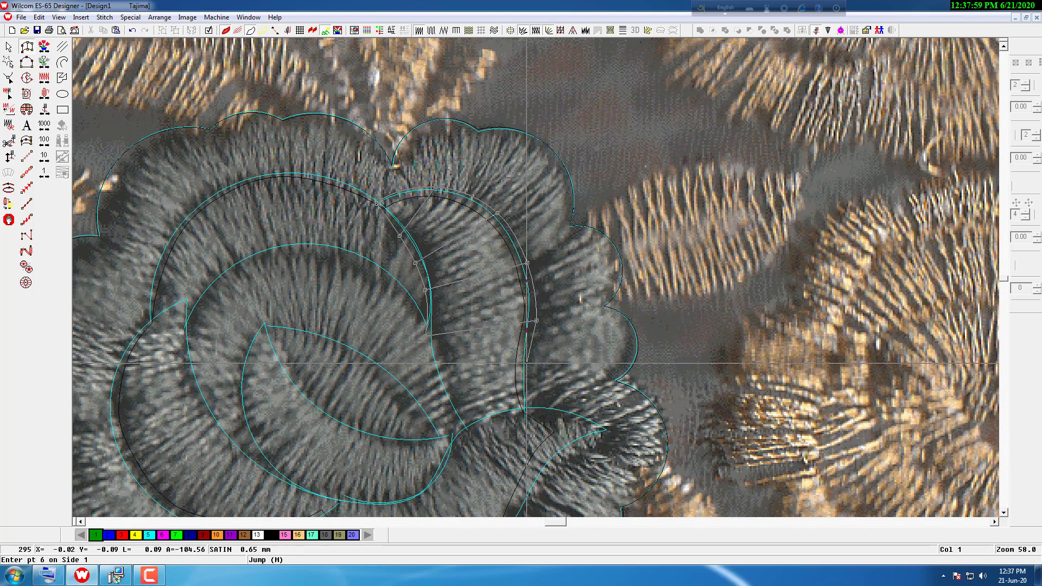
right_click(432, 372)
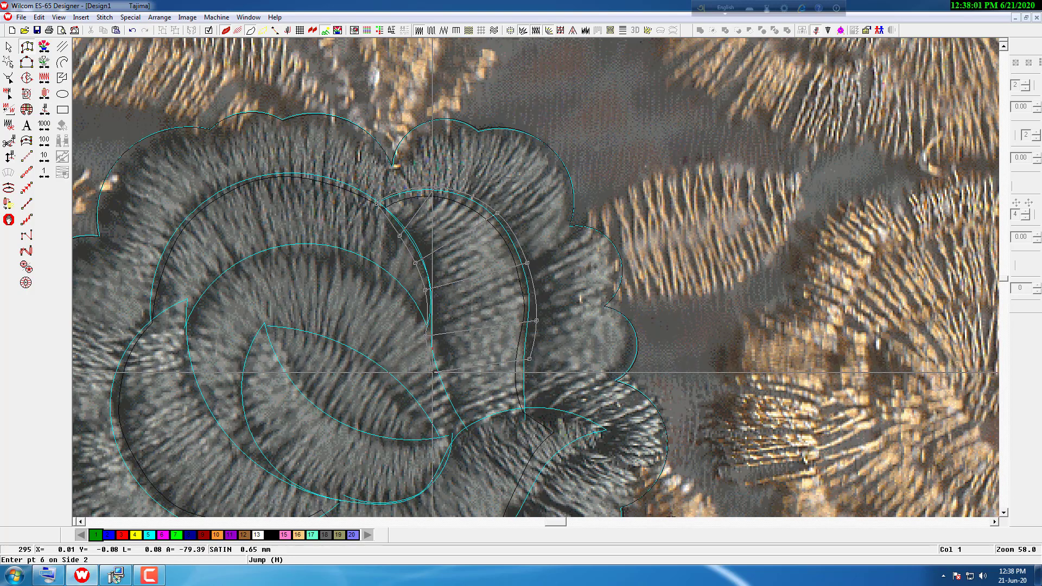
right_click(526, 384)
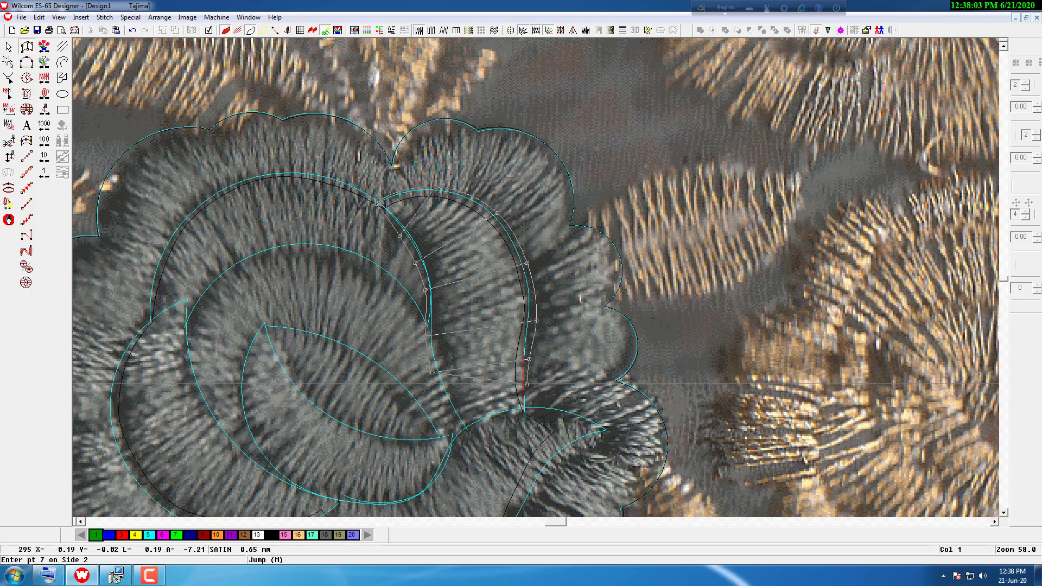
right_click(450, 415)
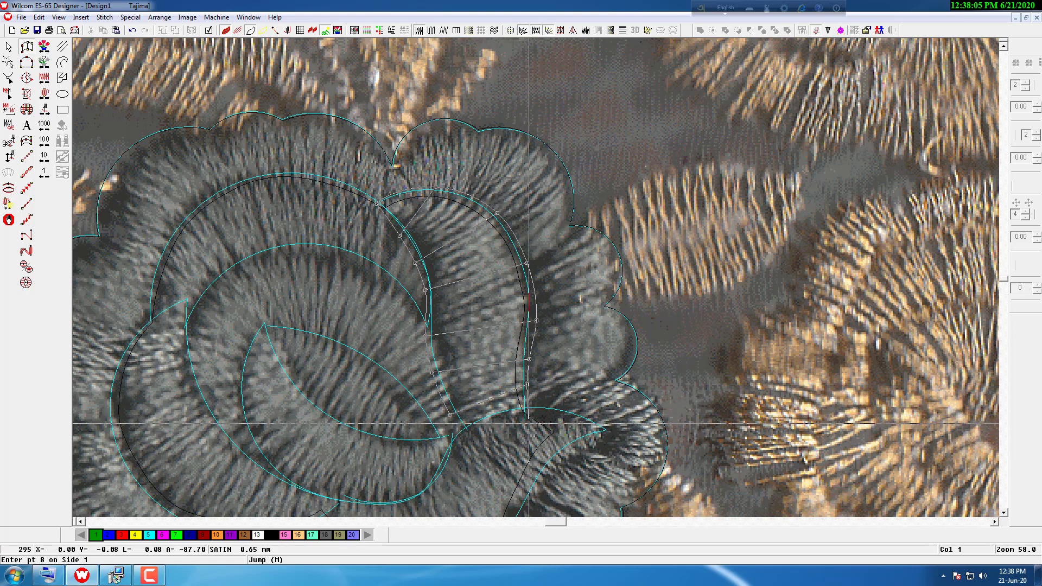
right_click(529, 417)
key("Return")
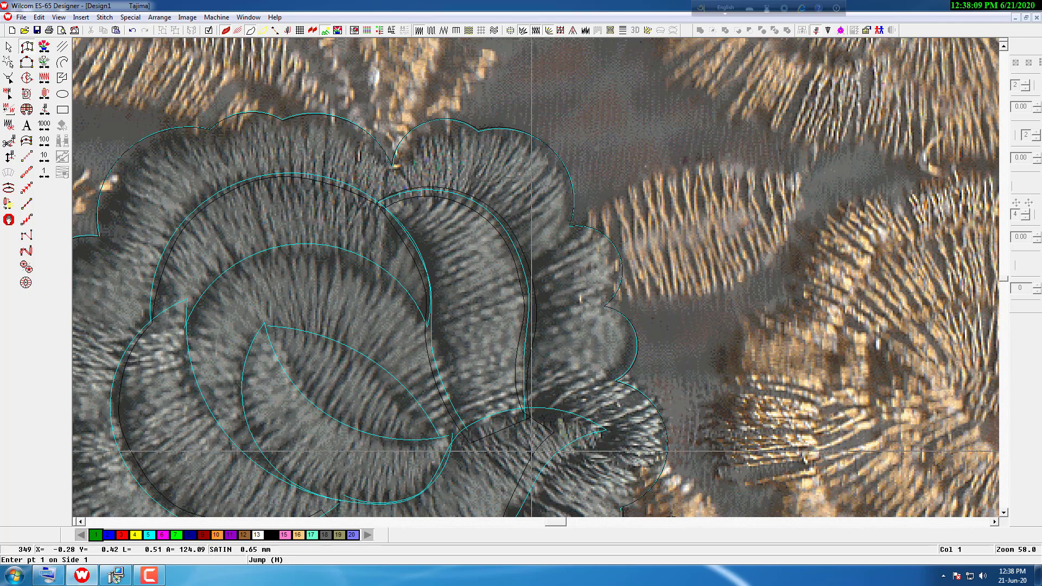
- Start a satin column at the folded petal's pointed right tip, pairing points along its upper edge with points along its lower edge
scroll(535, 277, "down", 3)
key("s")
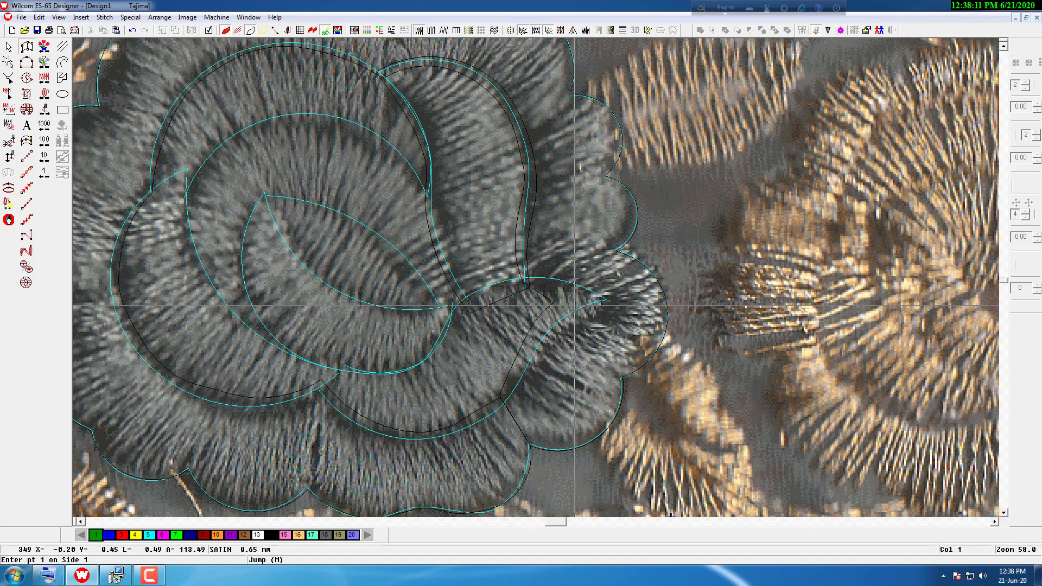
left_click(608, 298)
left_click(579, 280)
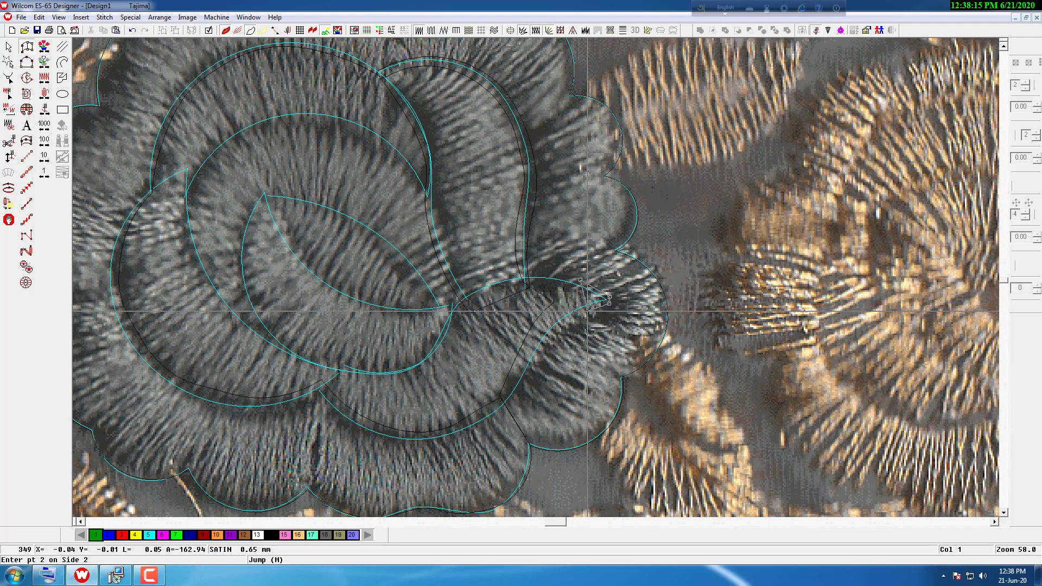
left_click(528, 270)
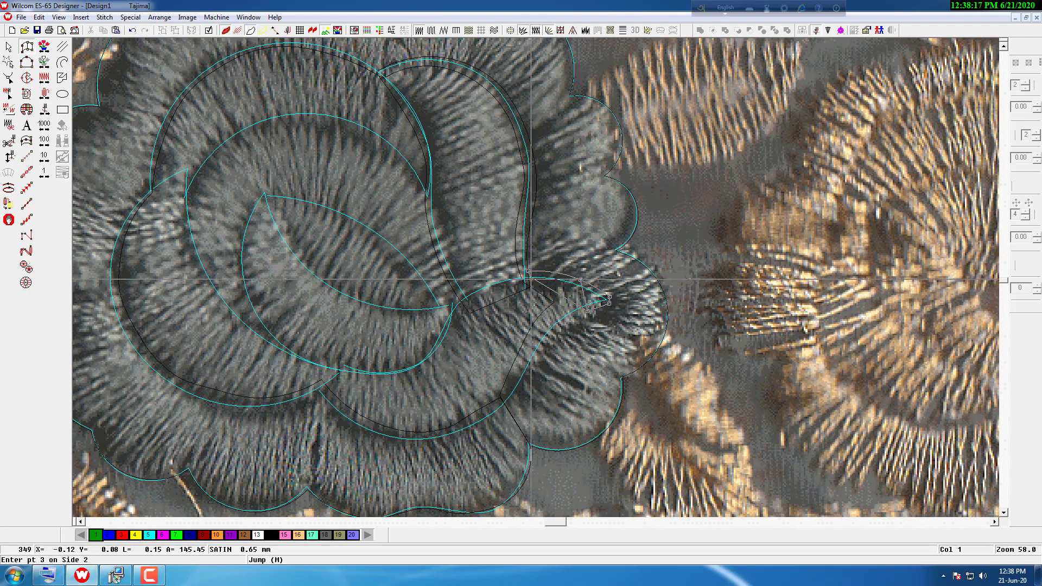
left_click(563, 326)
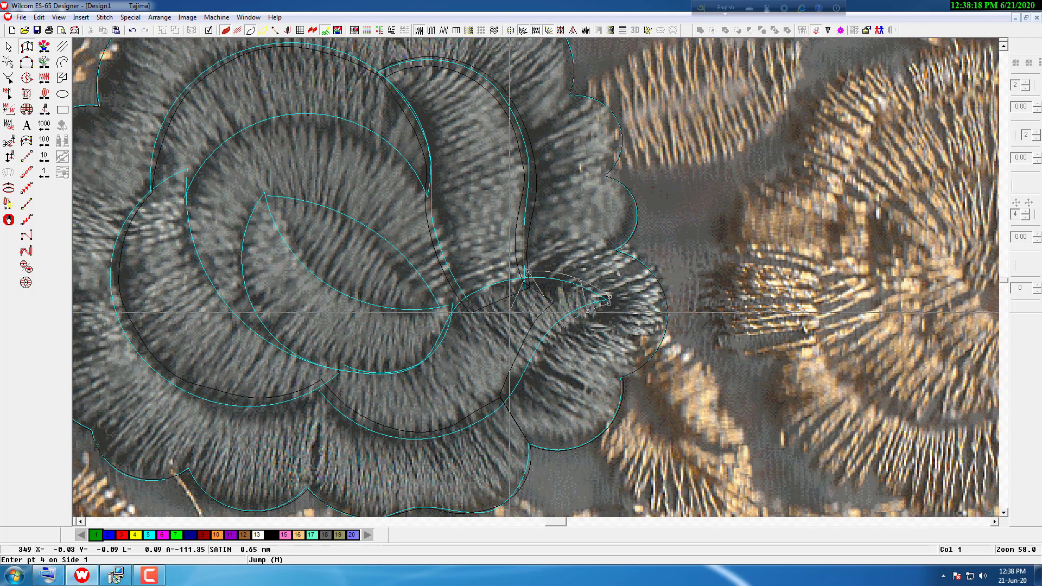
left_click(543, 351)
- Extend the folded petal's column along the curved lower petal, pairing its inner and outer edges to the left end, and generate its stitches
left_click(447, 307)
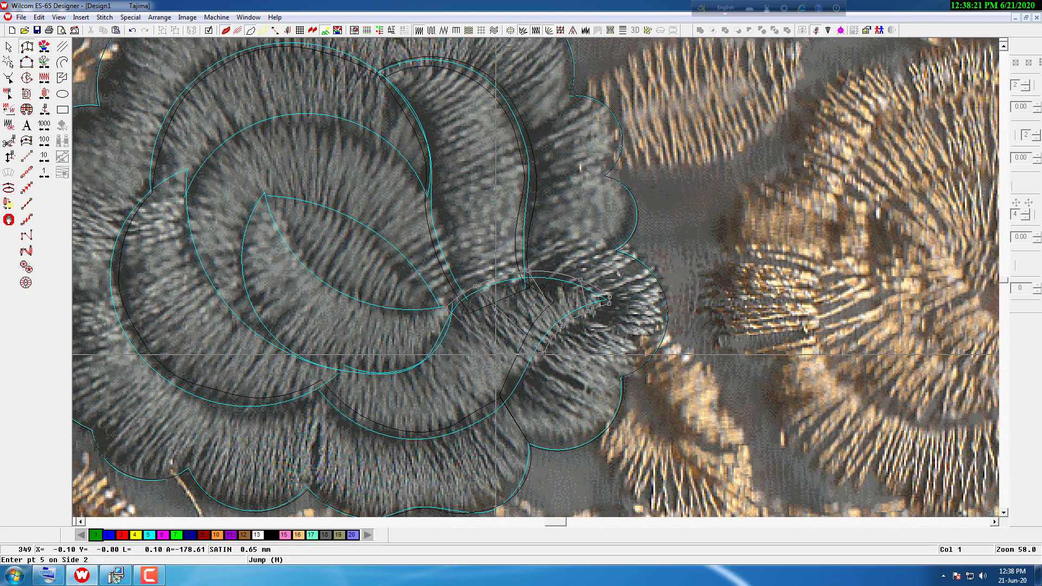
left_click(429, 344)
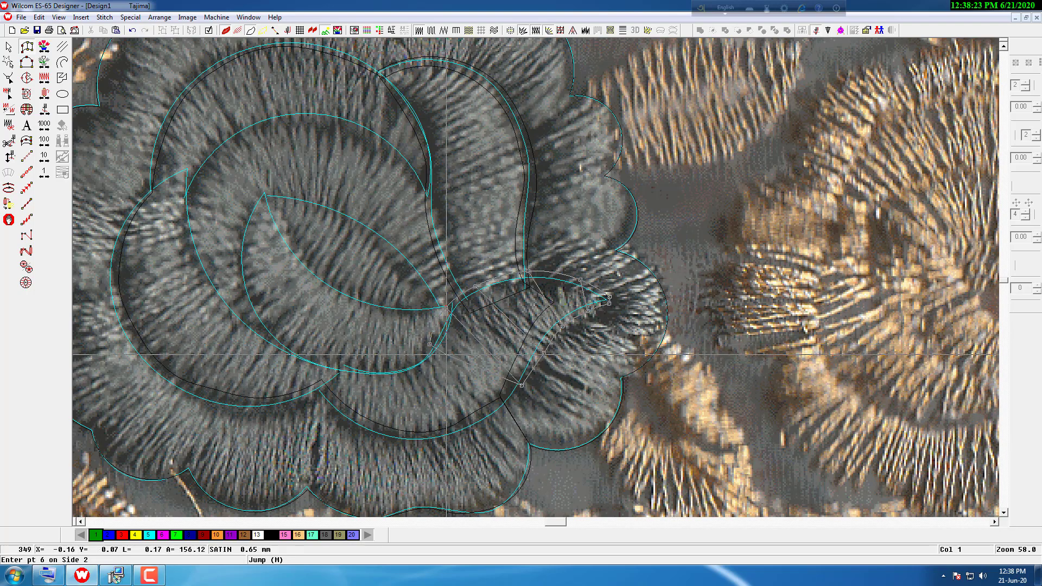
left_click(493, 419)
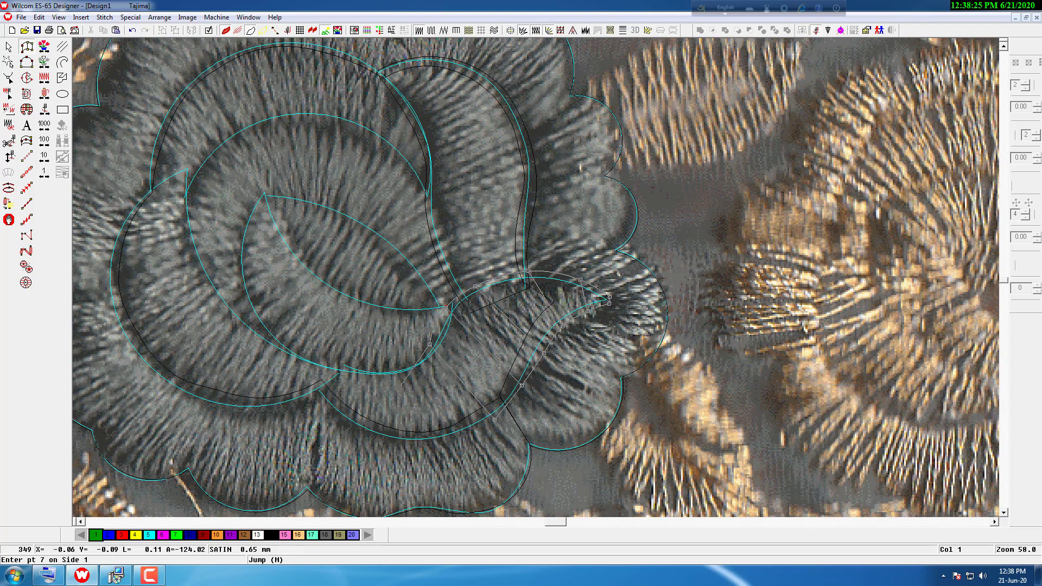
left_click(389, 367)
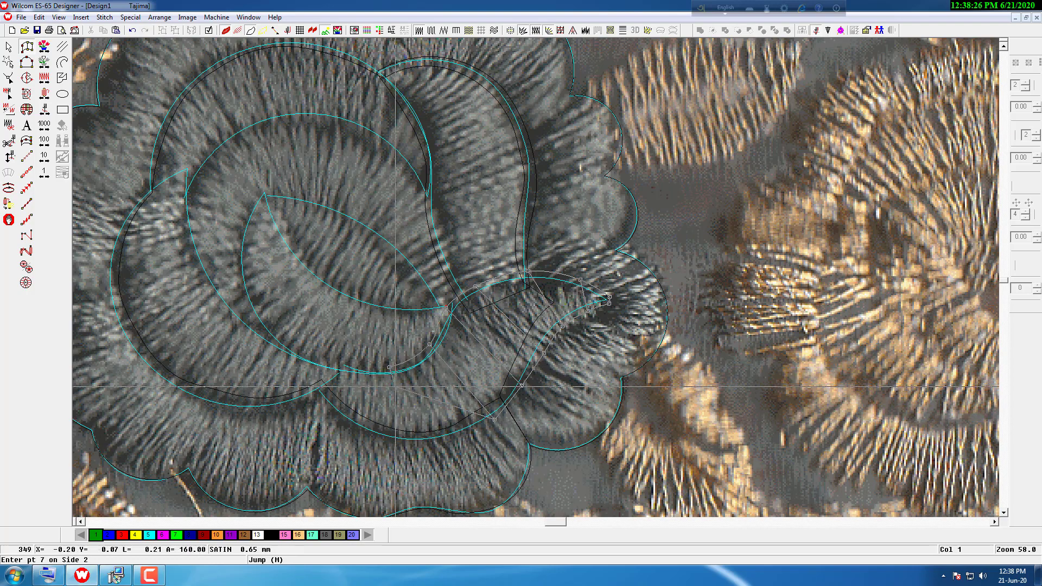
left_click(336, 361)
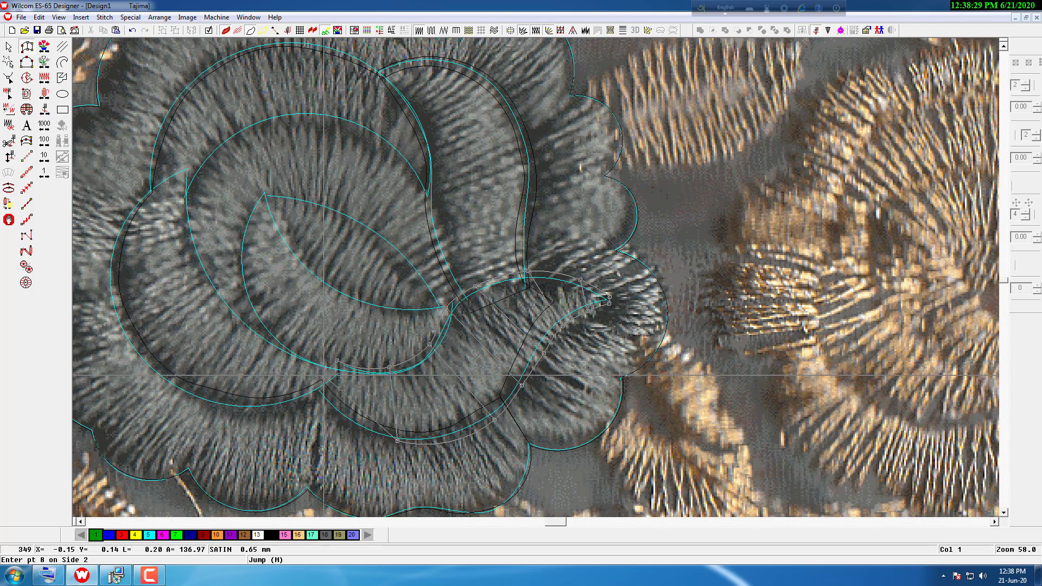
key("Return")
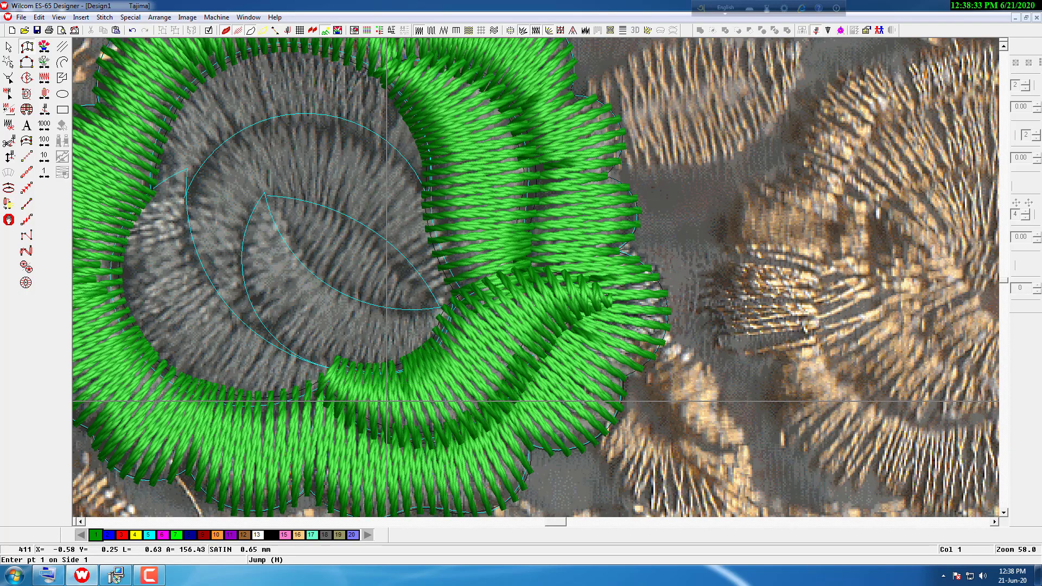
- Hide the stitches and digitize the lower-left crescent petal as a satin column, from its junction with the folded petal to its upper tip
key("s")
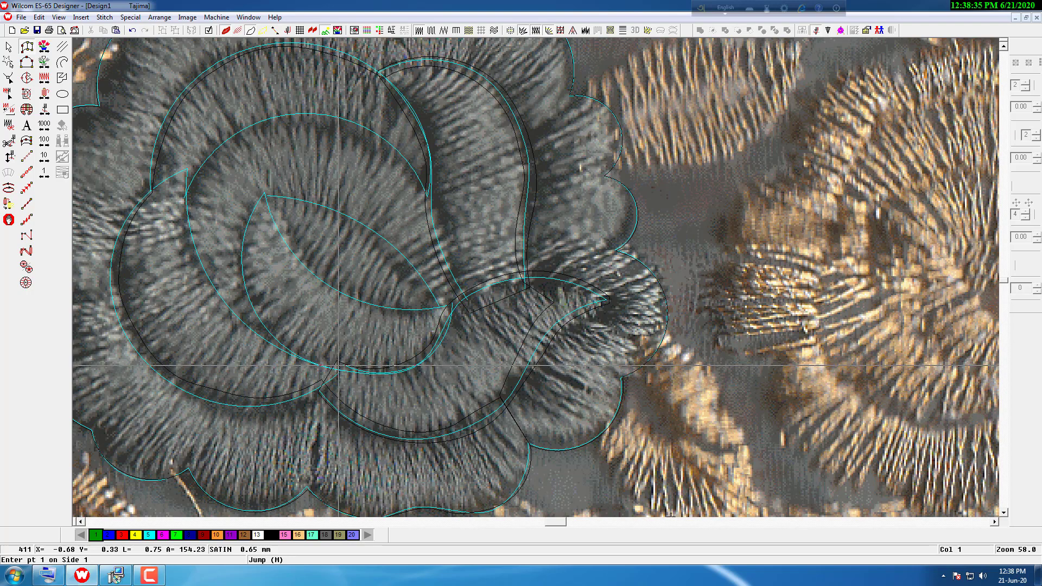
left_click(338, 367)
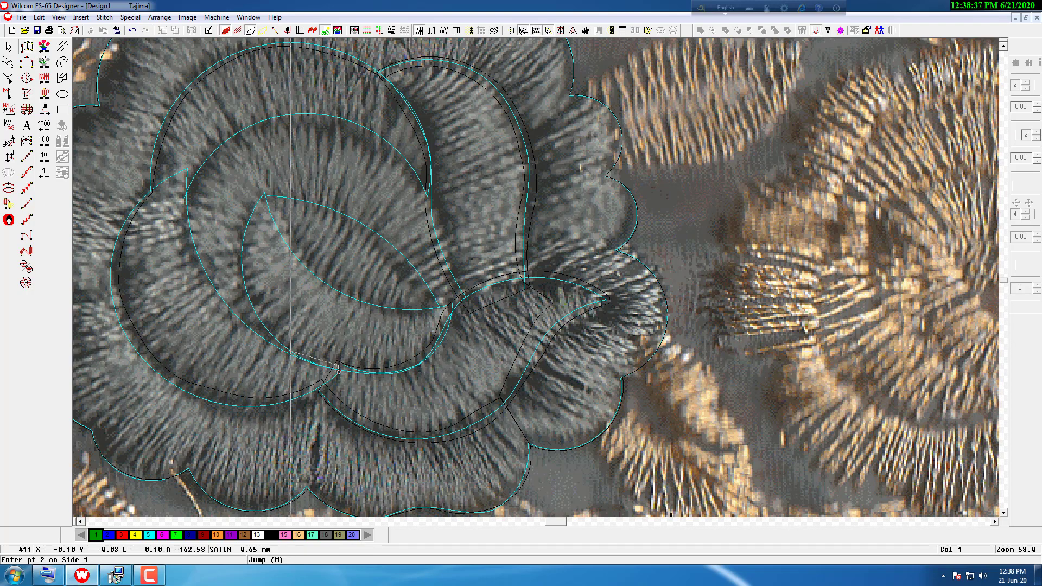
left_click(290, 351)
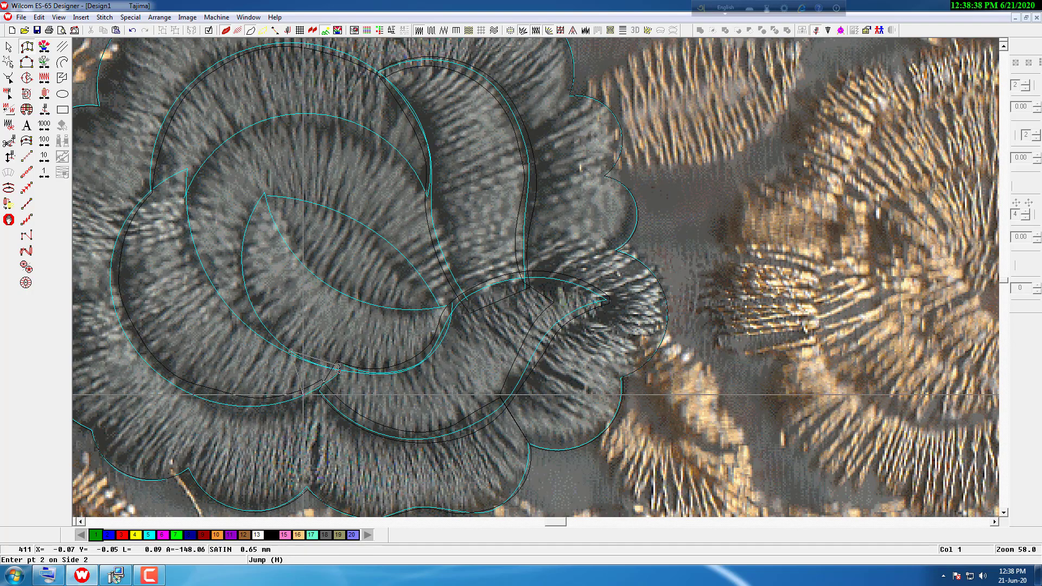
left_click(242, 313)
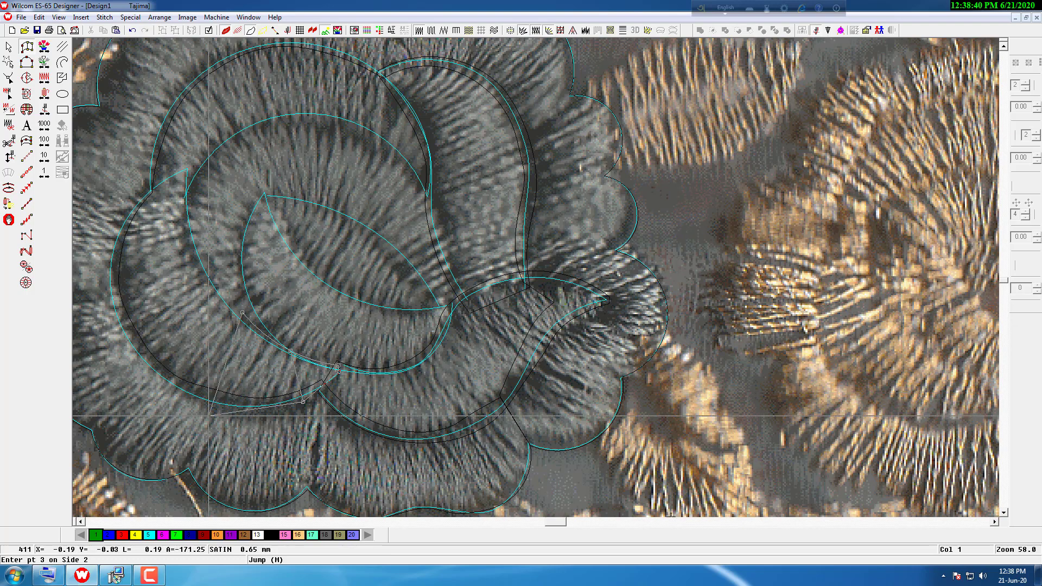
left_click(209, 272)
left_click(132, 335)
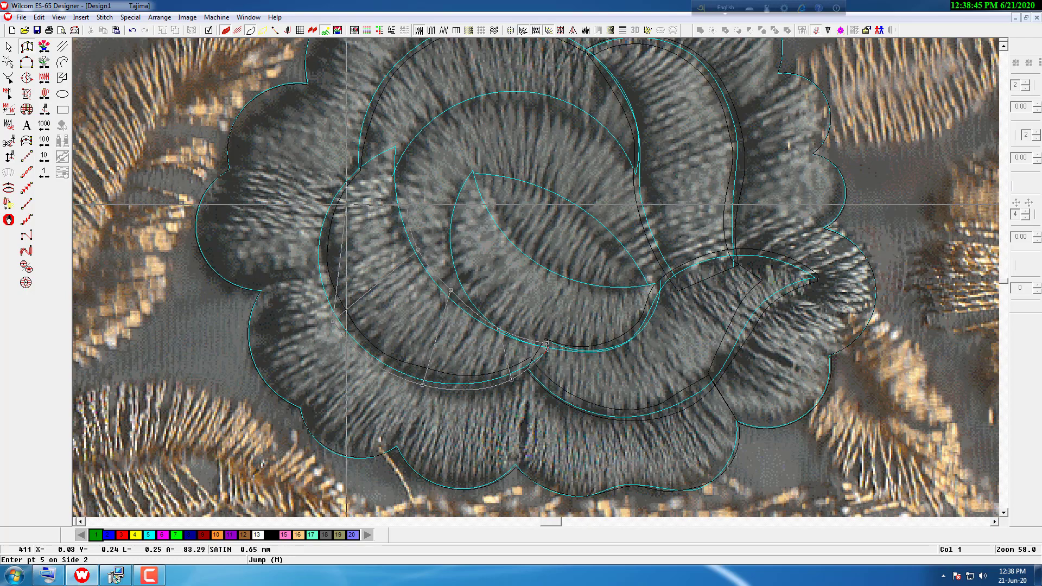
left_click(328, 200)
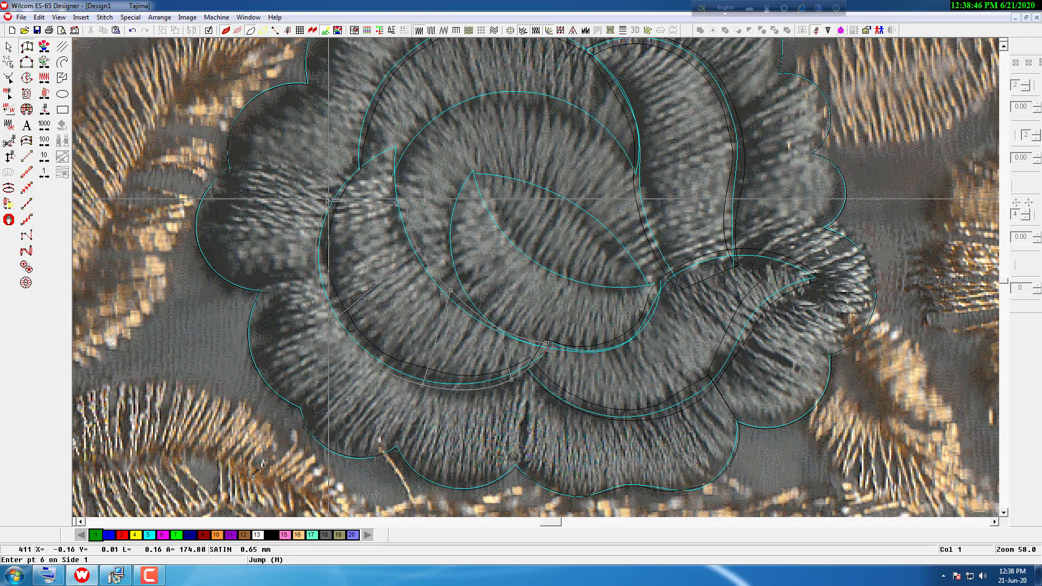
left_click(395, 145)
key("Return")
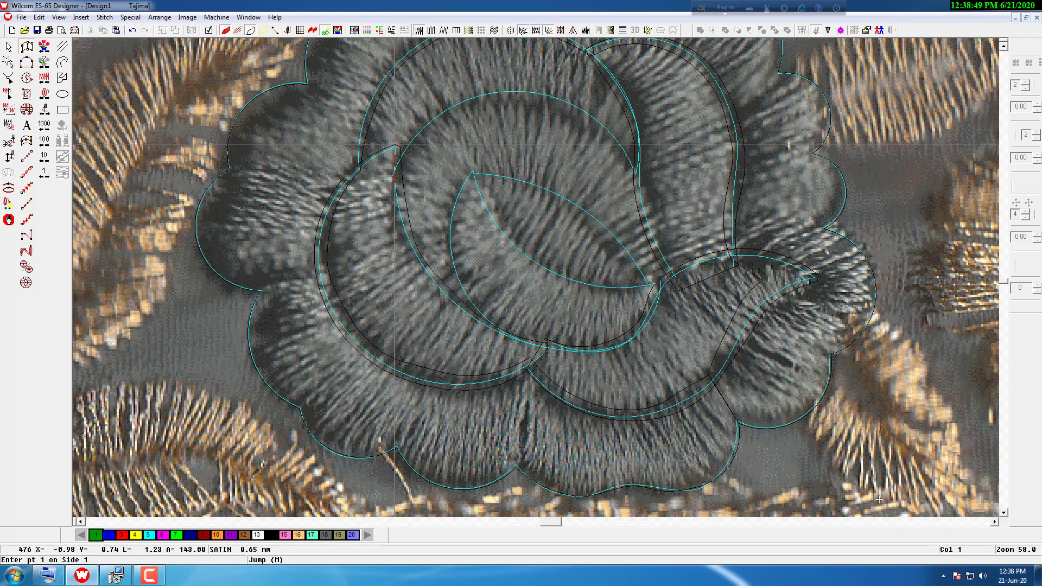
- Reshape the lower-left crescent petal by moving the control points on its inner edge onto the traced outline
key("h")
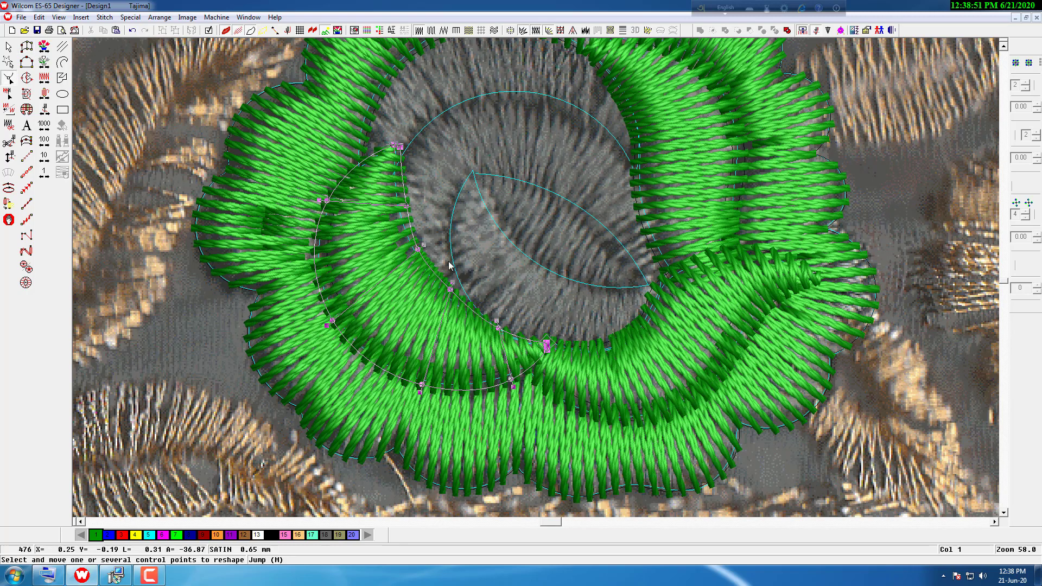
left_click_drag(421, 257, 426, 264)
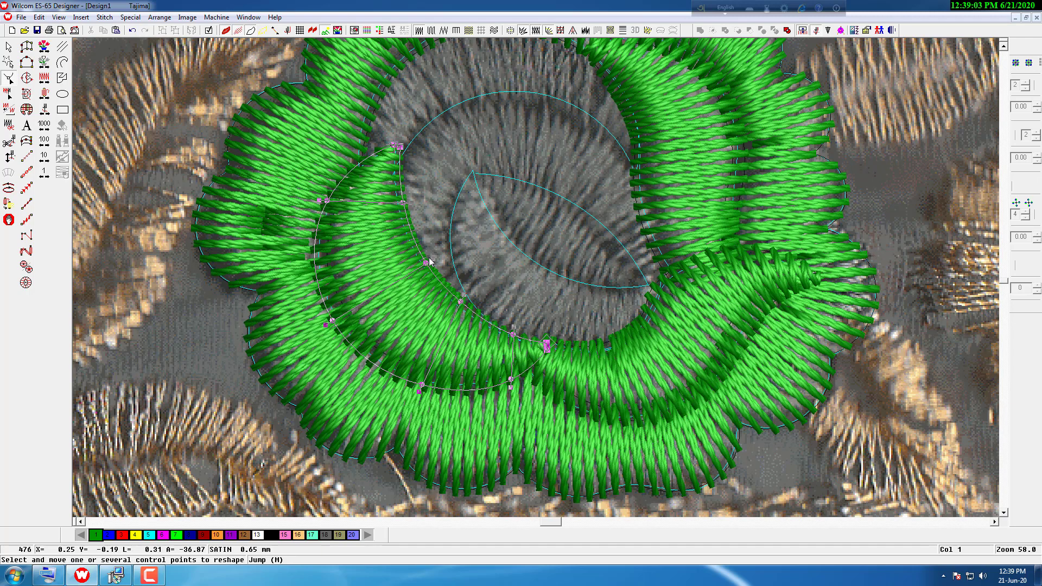
scroll(458, 227, "up", 1)
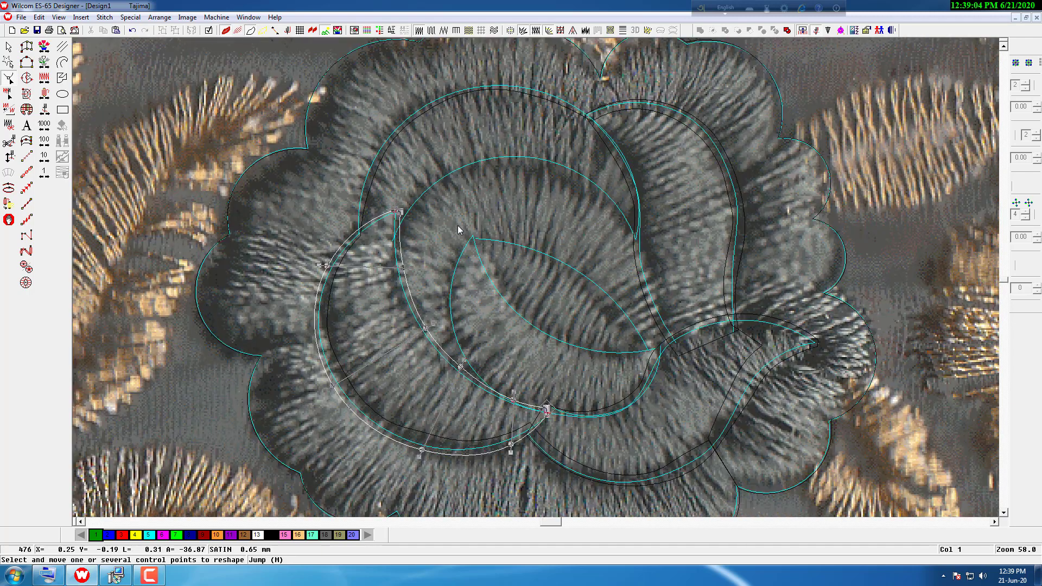
- Start a satin column for the upper arched petal at its left end, pairing outer and inner edge points up to the top of the arch
left_click(26, 48)
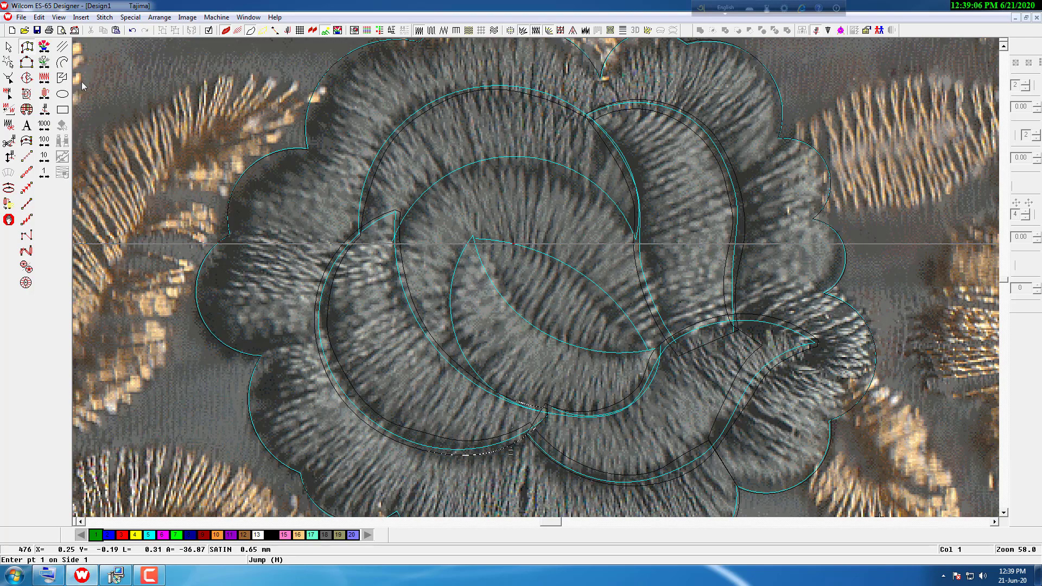
left_click(358, 236)
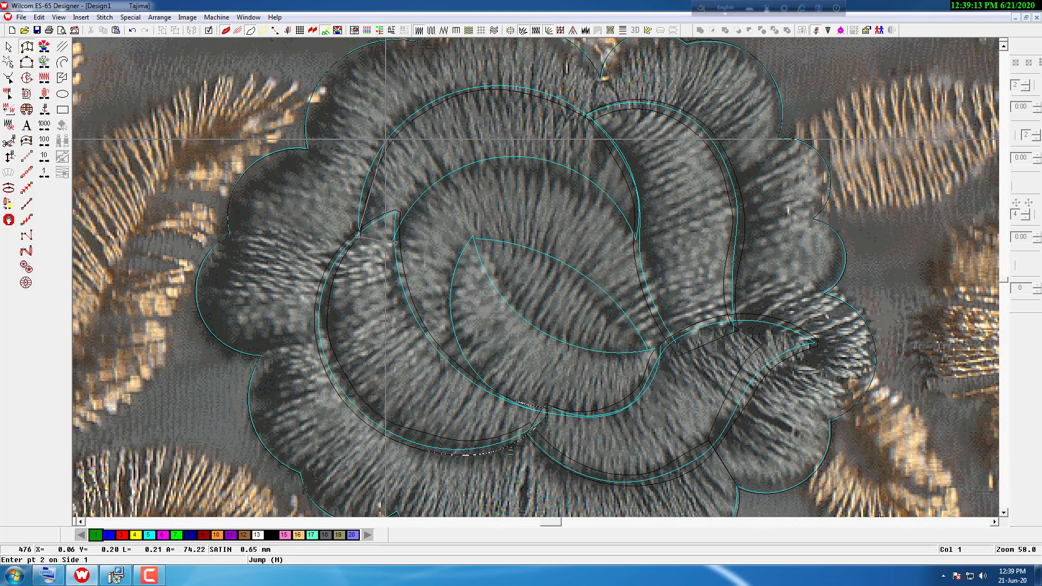
left_click(385, 140)
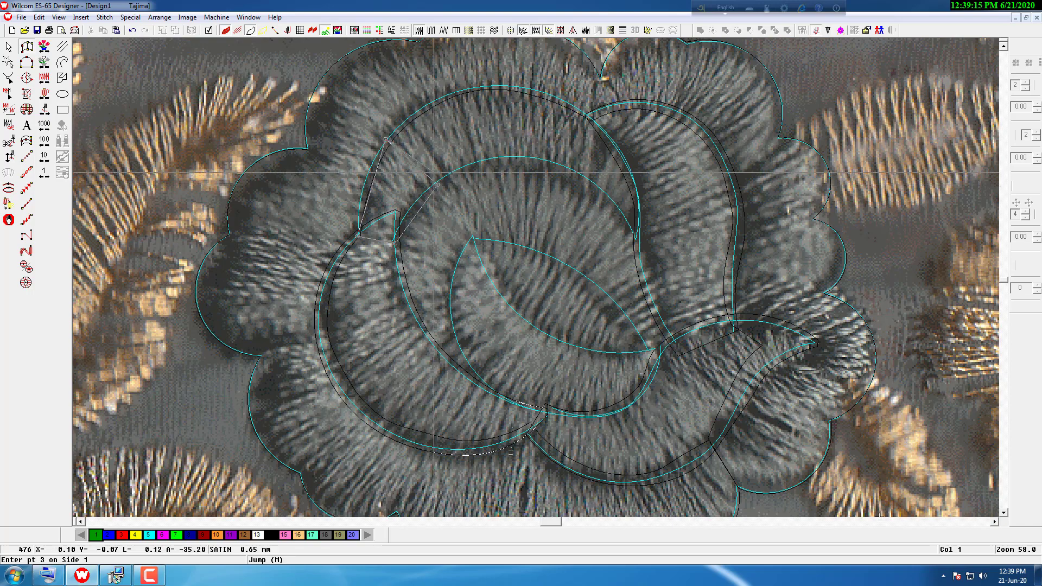
left_click(428, 95)
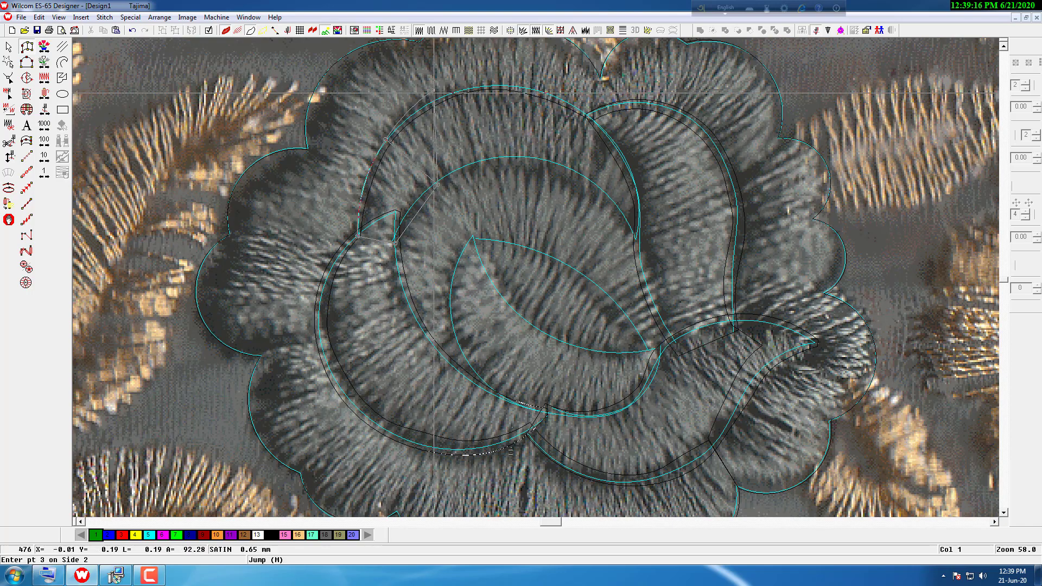
left_click(463, 169)
left_click(510, 82)
left_click(514, 161)
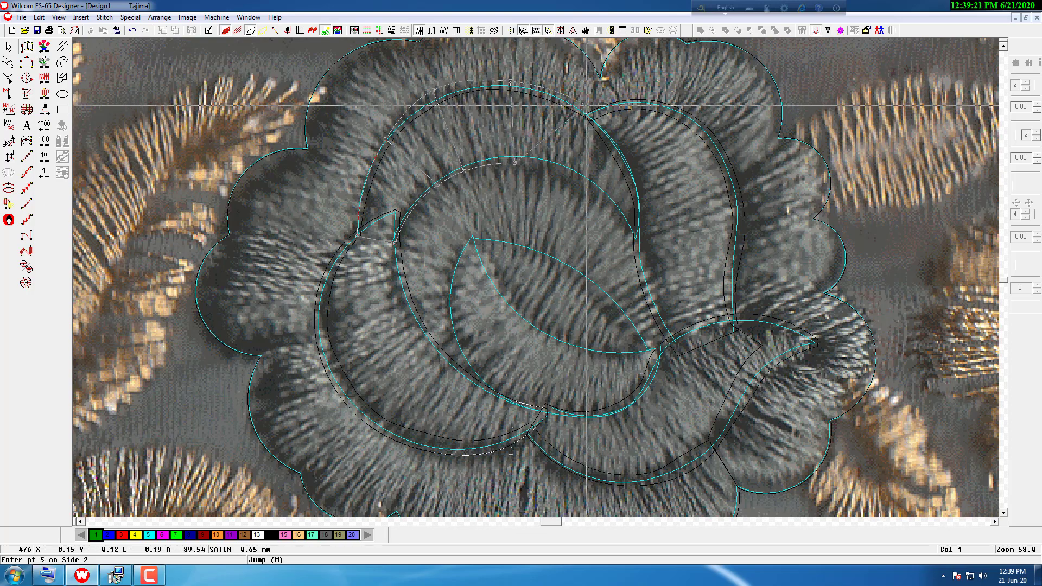
- Extend the arched petal's column down its right side to the narrow lower end and generate its stitches
left_click(586, 115)
left_click(563, 171)
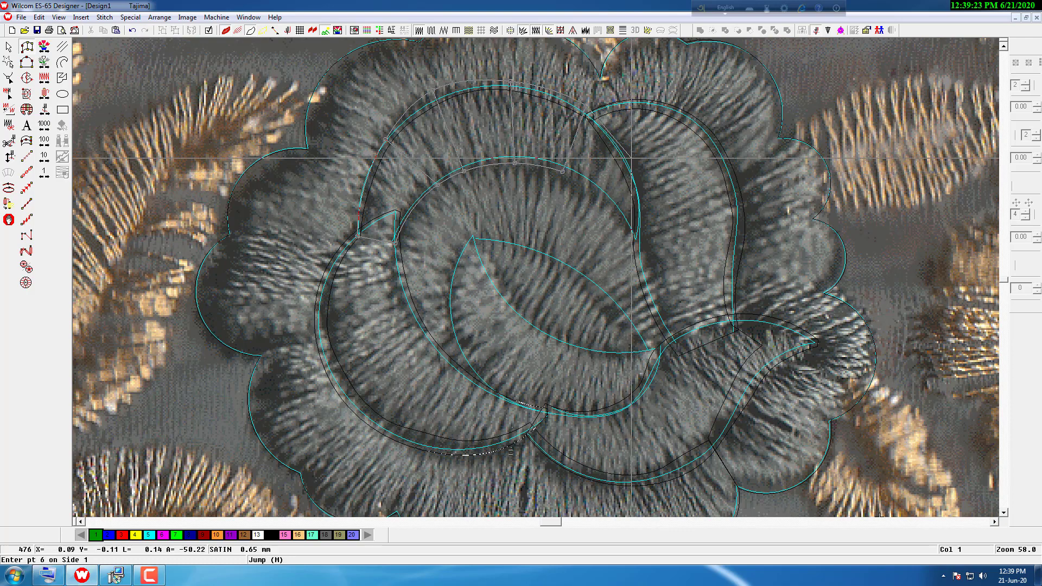
left_click(631, 158)
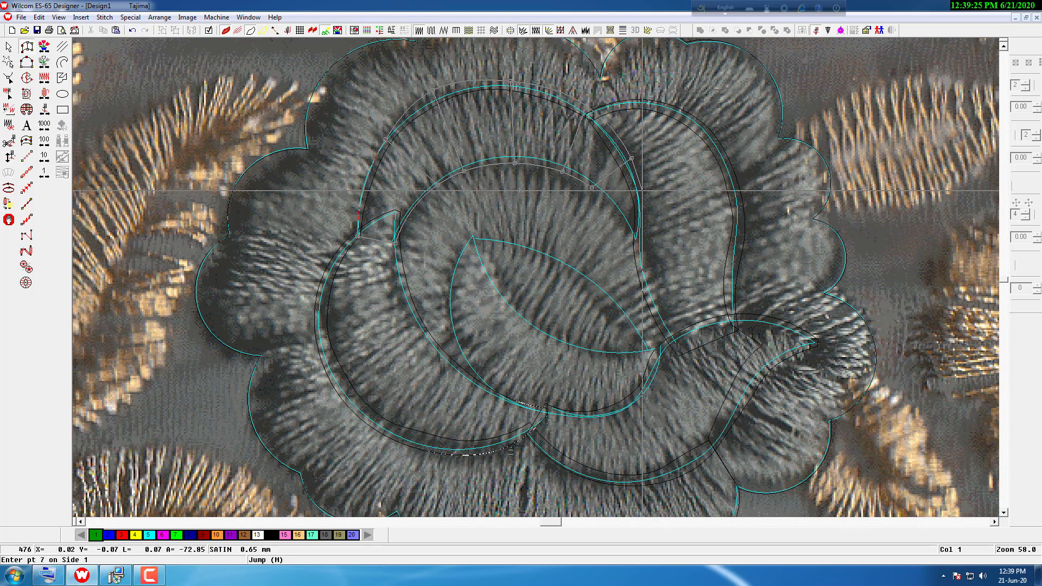
left_click(644, 191)
left_click(611, 213)
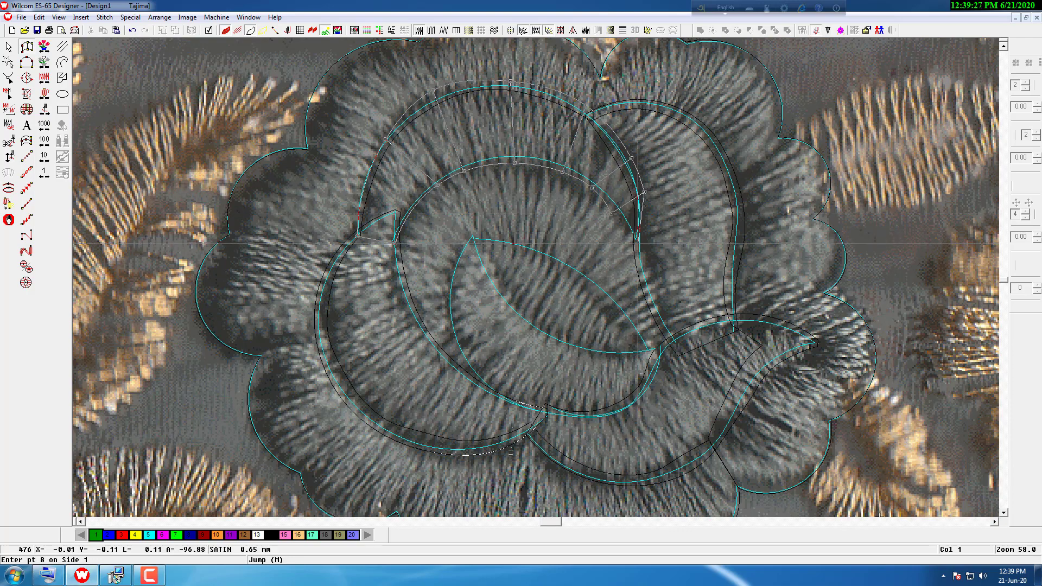
left_click(632, 245)
key("Return")
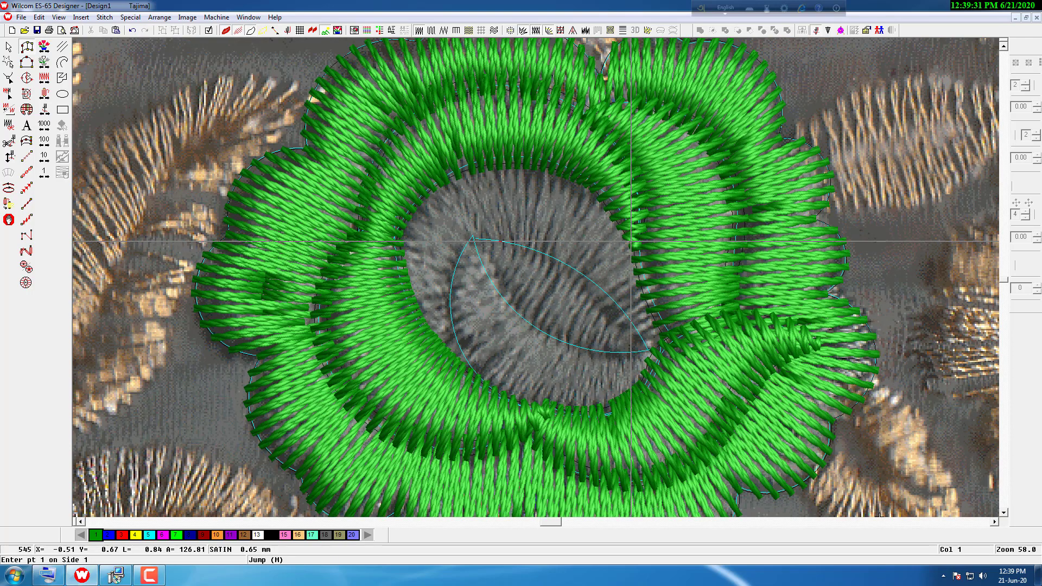
- Hide the stitches and start the next inner petal's satin column at its right tip, pairing outer and inner edge points up the right side
key("shift+z")
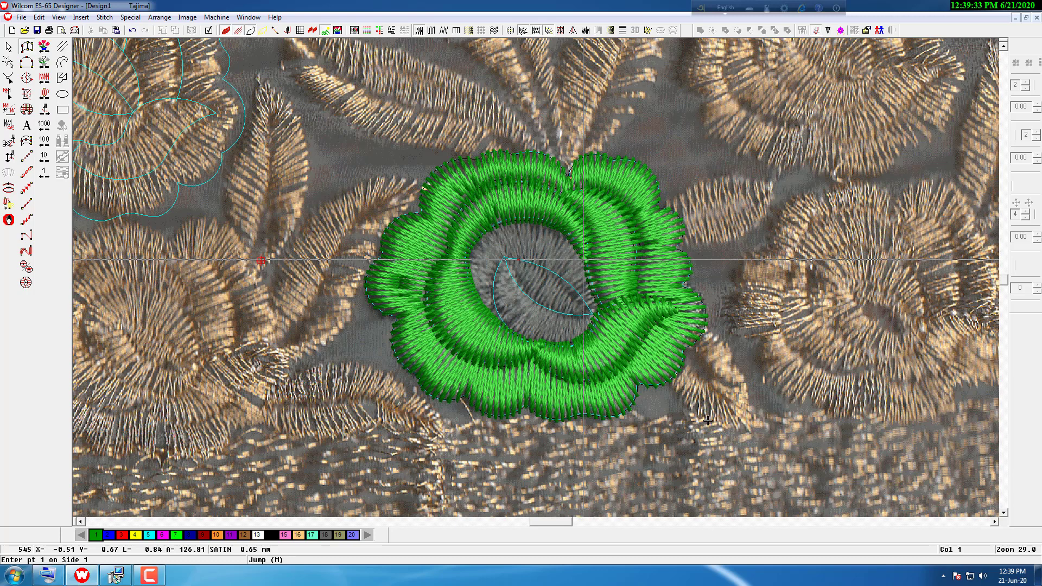
key("z")
key("s")
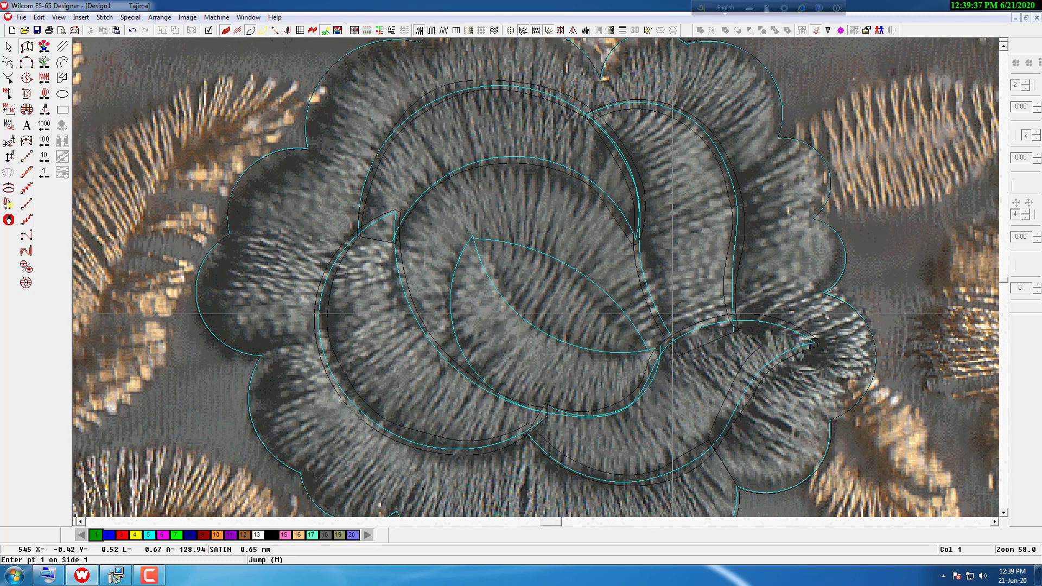
left_click(664, 353)
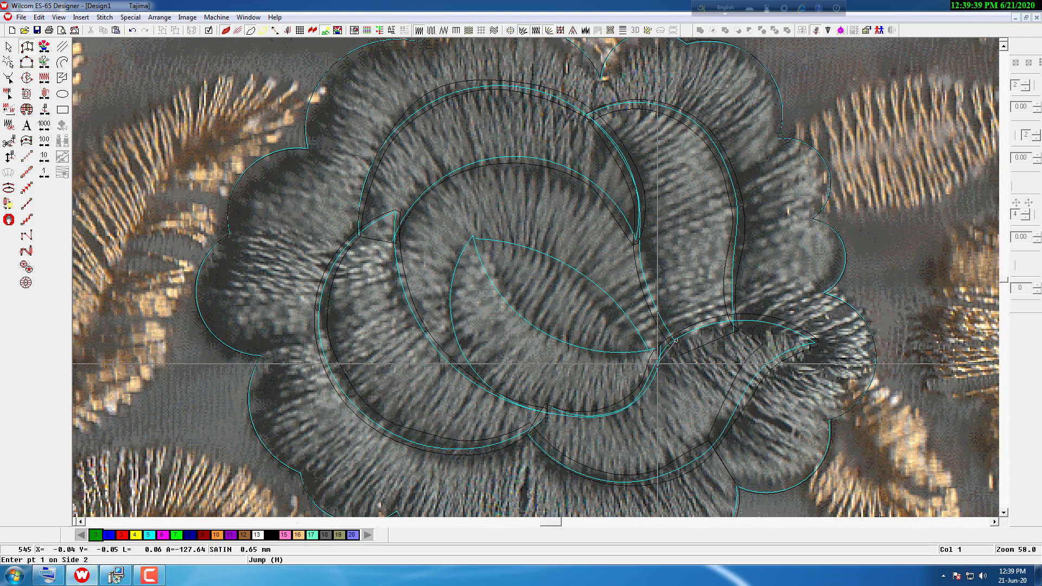
left_click(655, 363)
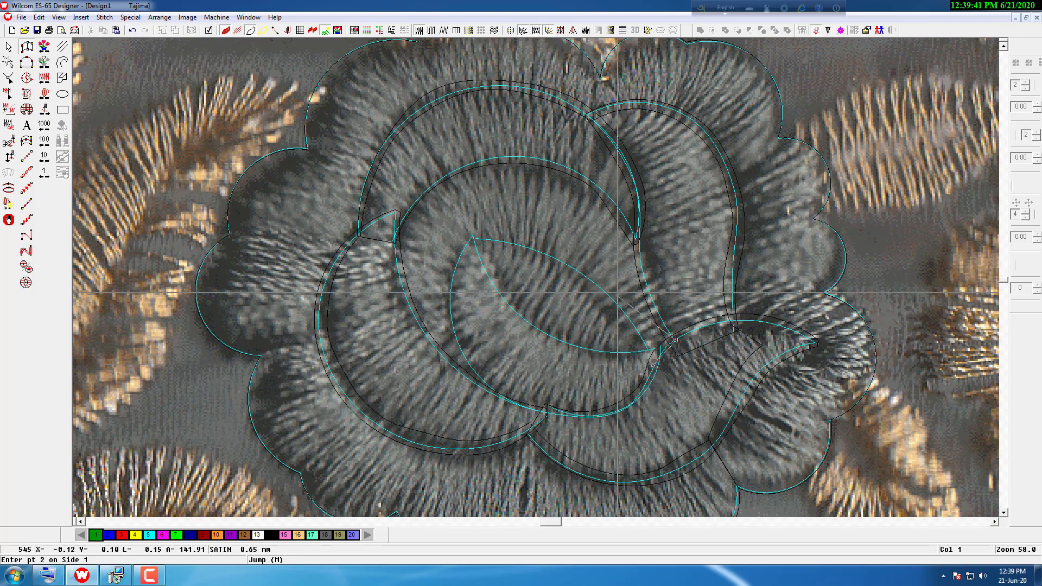
left_click(647, 282)
left_click(620, 312)
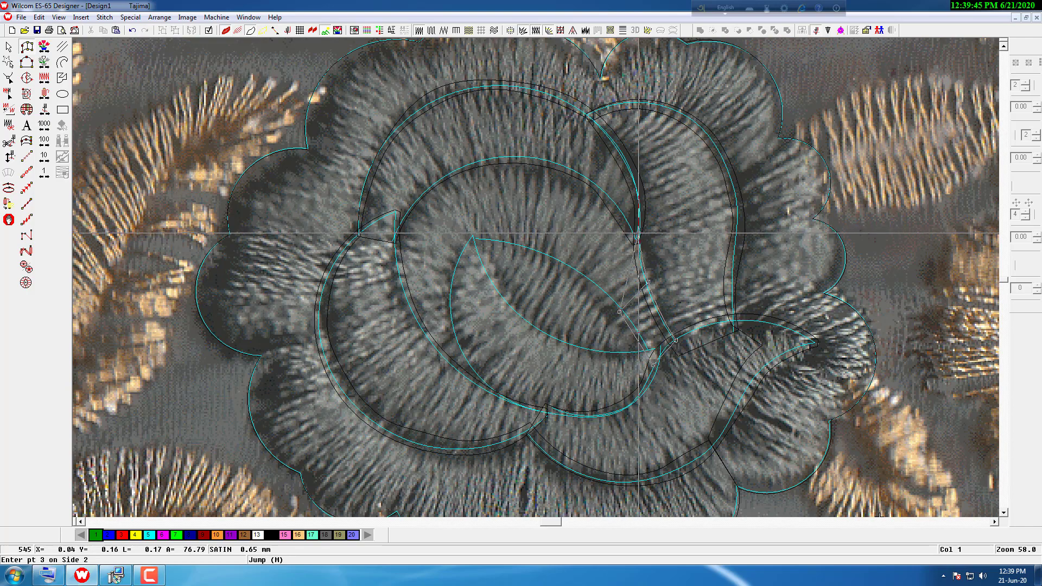
left_click(638, 235)
left_click(594, 285)
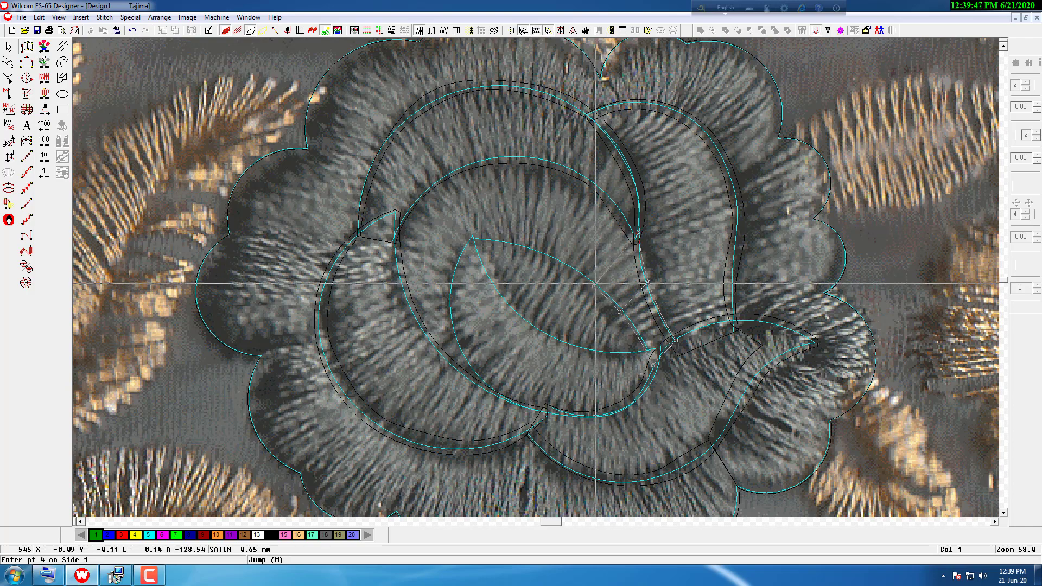
left_click(609, 193)
left_click(568, 270)
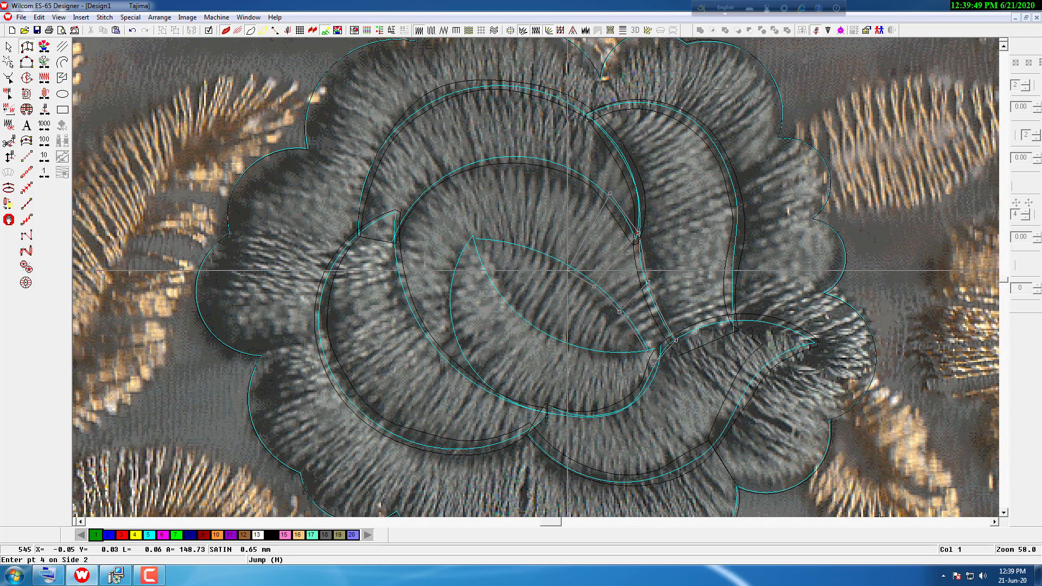
- Continue the inner petal's column over its top to the upper left, pairing the outer arc with the centre petal's upper edge
left_click(543, 157)
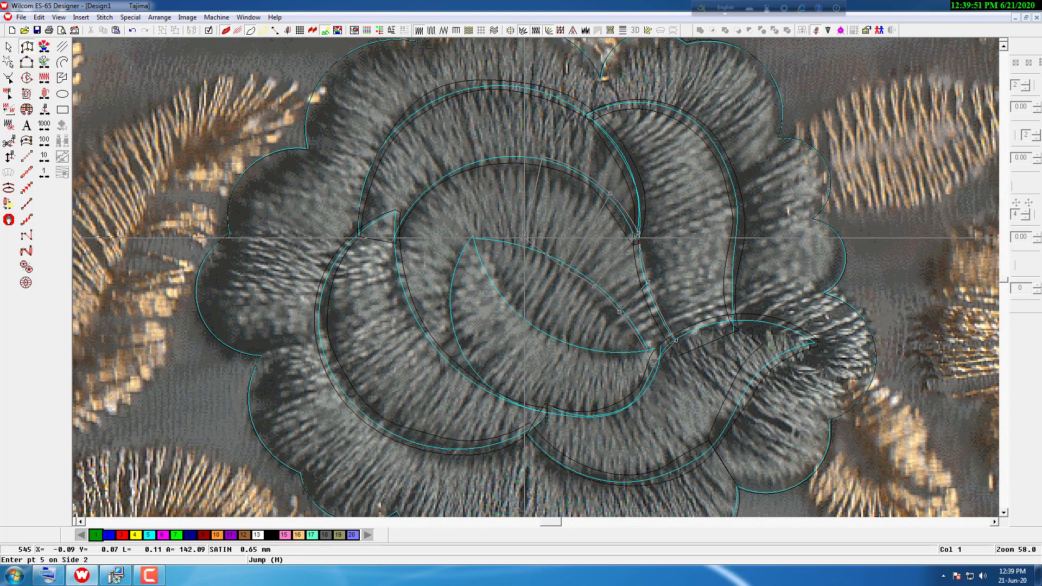
left_click(485, 156)
left_click(491, 246)
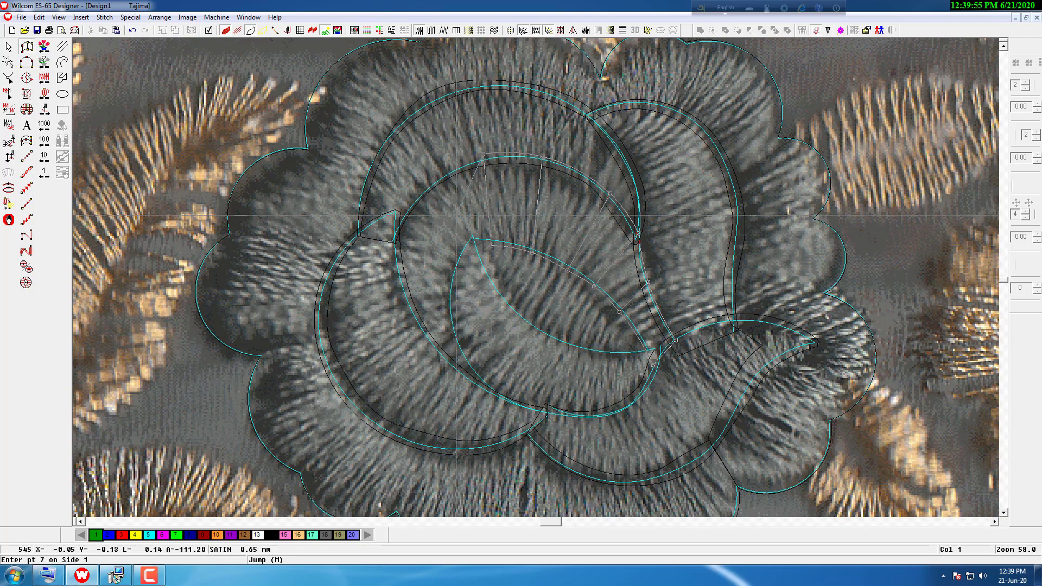
left_click(433, 177)
left_click(472, 240)
left_click(401, 210)
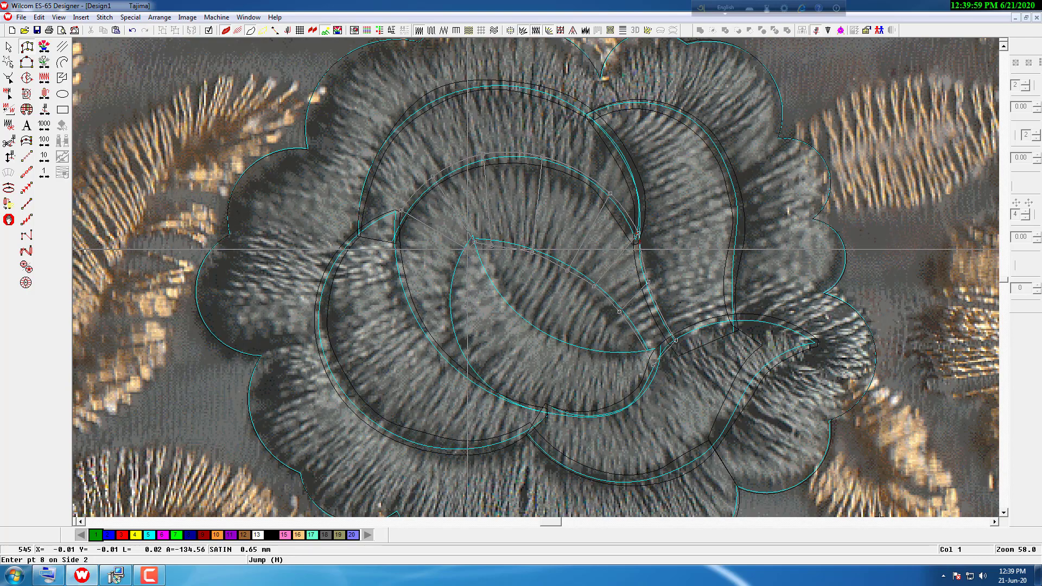
- Extend the inner petal's column down its left side to the lower junction and generate its stitches
left_click(389, 244)
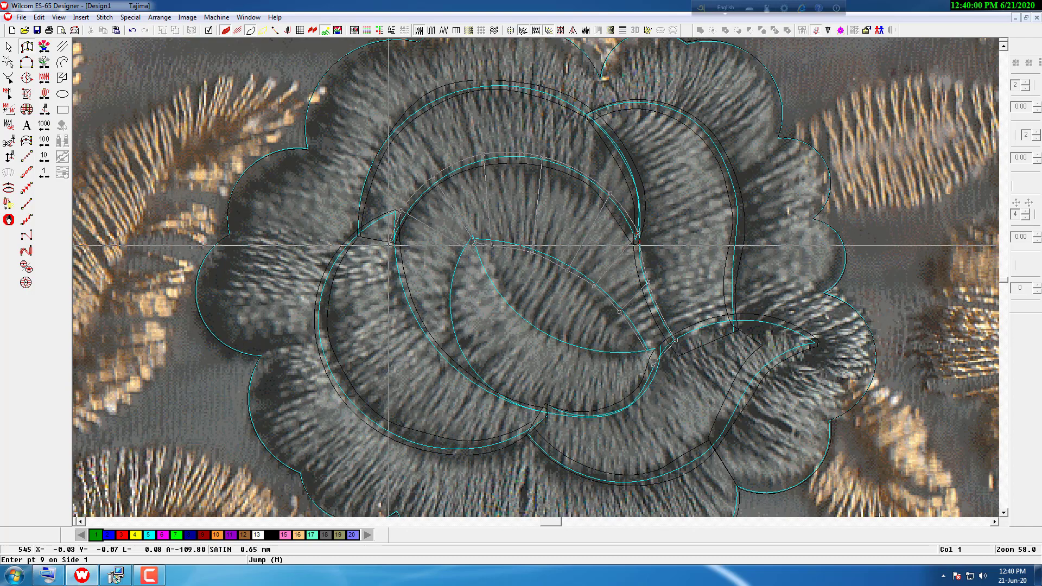
left_click(459, 276)
left_click(408, 321)
left_click(407, 320)
left_click(455, 309)
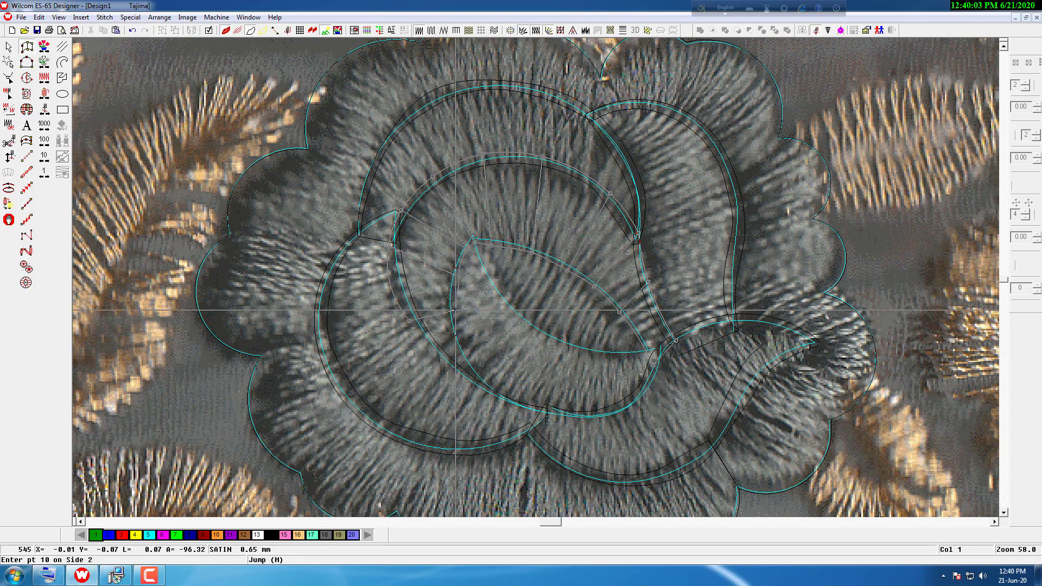
left_click(452, 372)
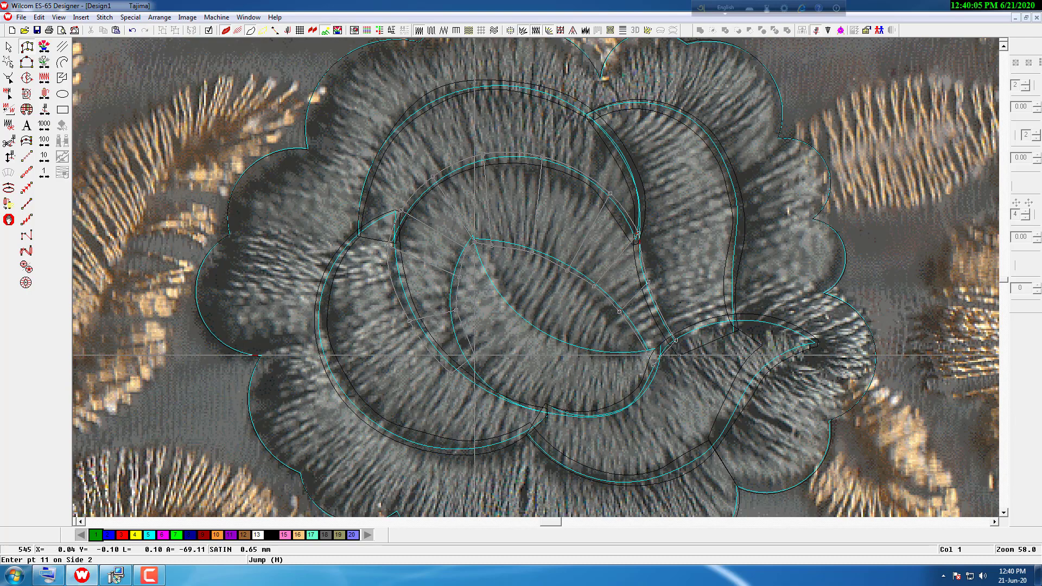
key("Return")
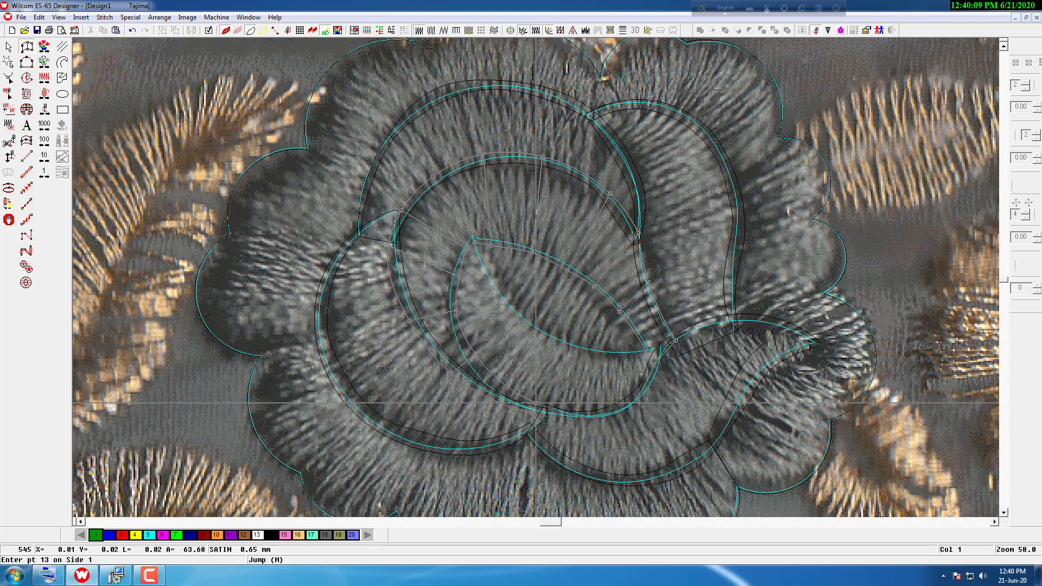
key("Return")
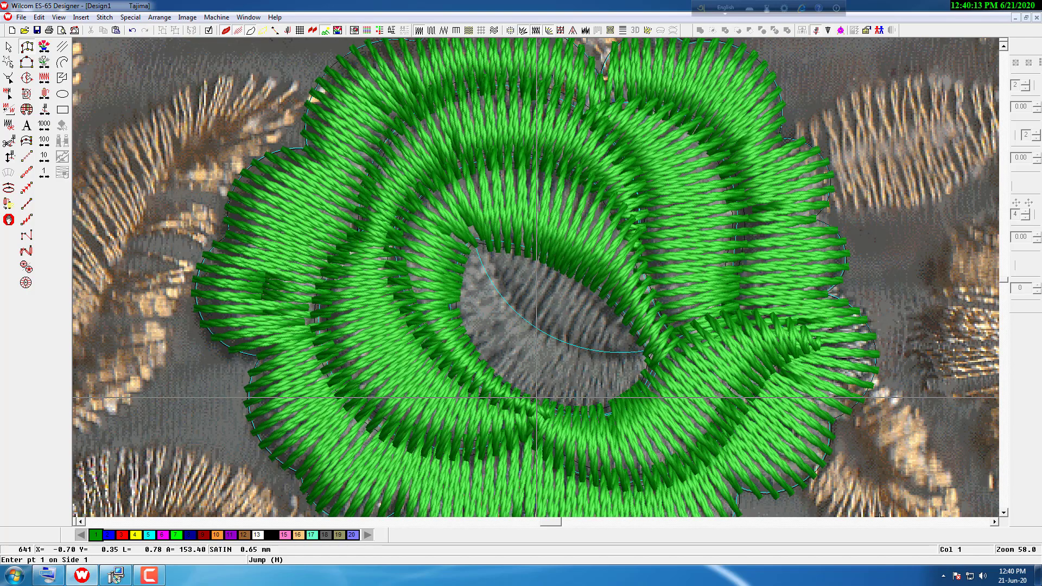
- Hide the stitches and start the lower bowl-shaped petal's satin column at its upper-left tip, pairing edge points down to its lowest part
key("s")
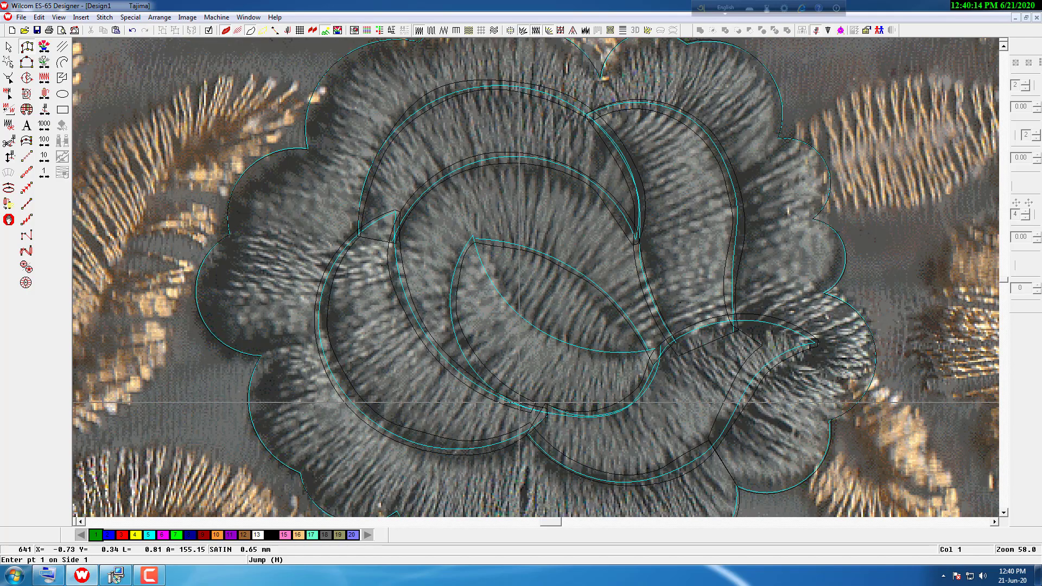
left_click(470, 236)
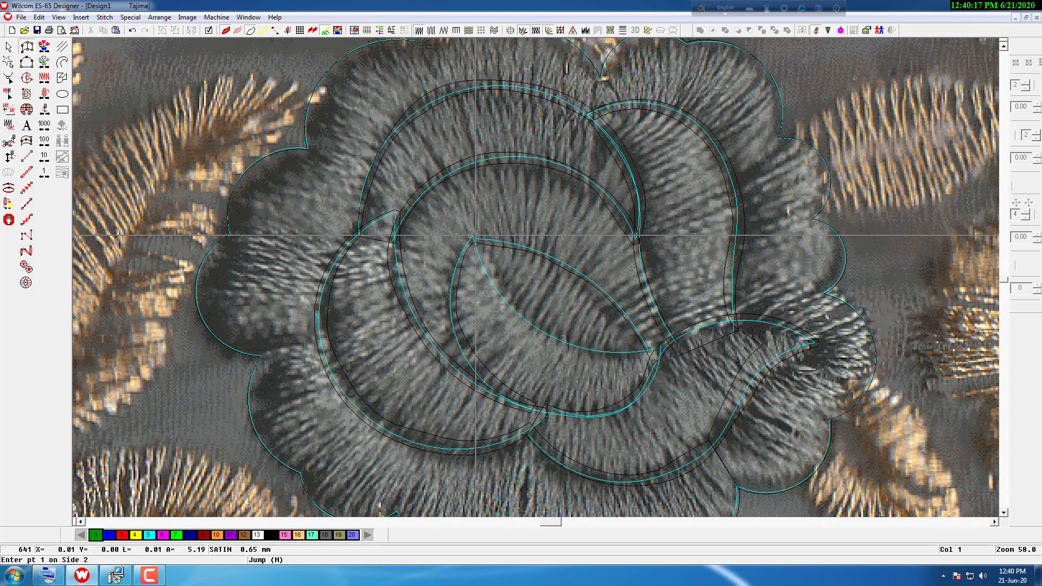
left_click(448, 280)
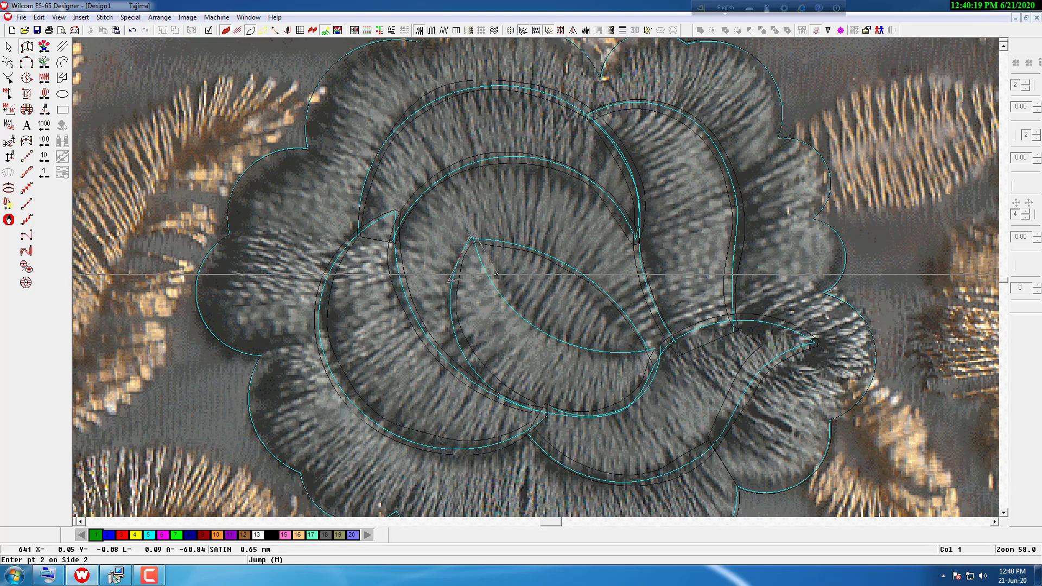
left_click(452, 338)
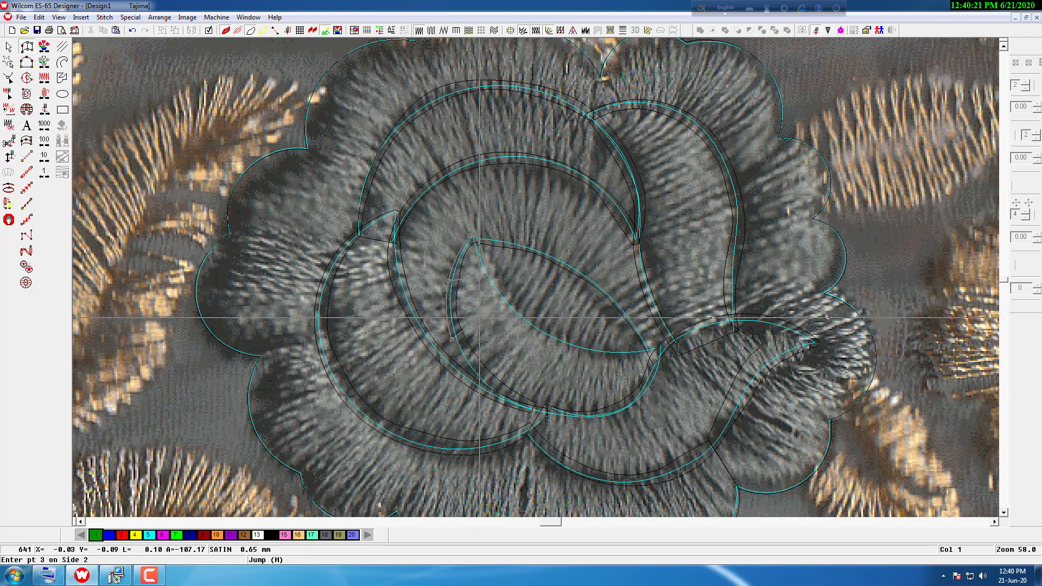
right_click(489, 390)
right_click(537, 325)
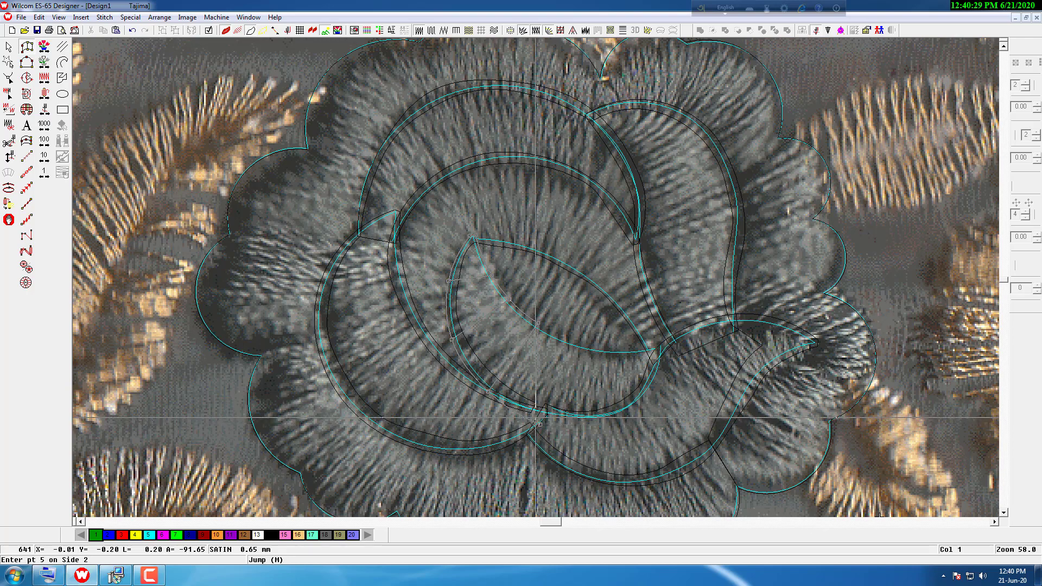
- Extend the bowl-shaped petal's column along its lower curve to the right tip and generate its stitches
right_click(570, 339)
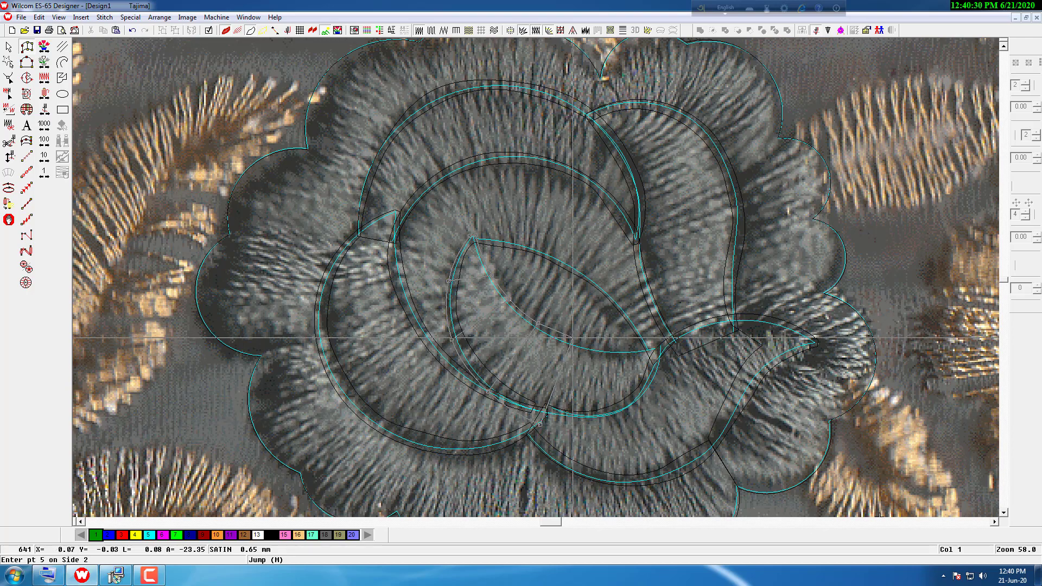
right_click(611, 416)
right_click(607, 347)
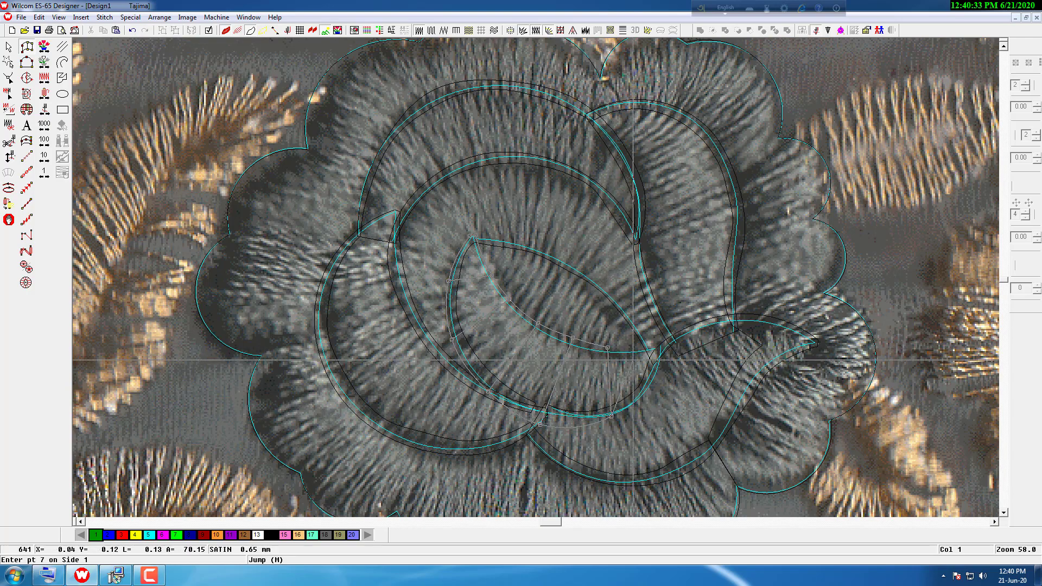
right_click(661, 353)
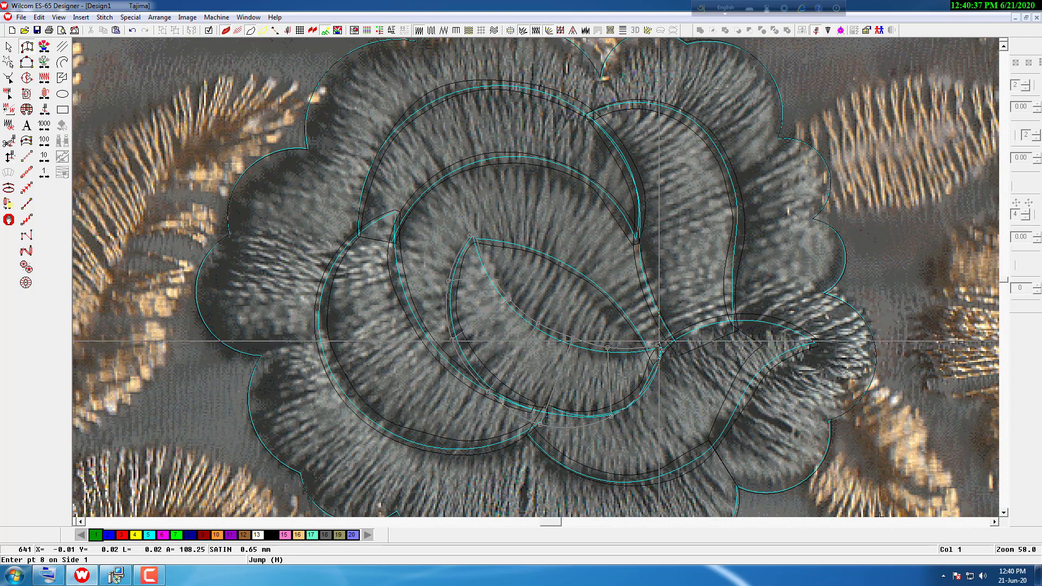
key("Return")
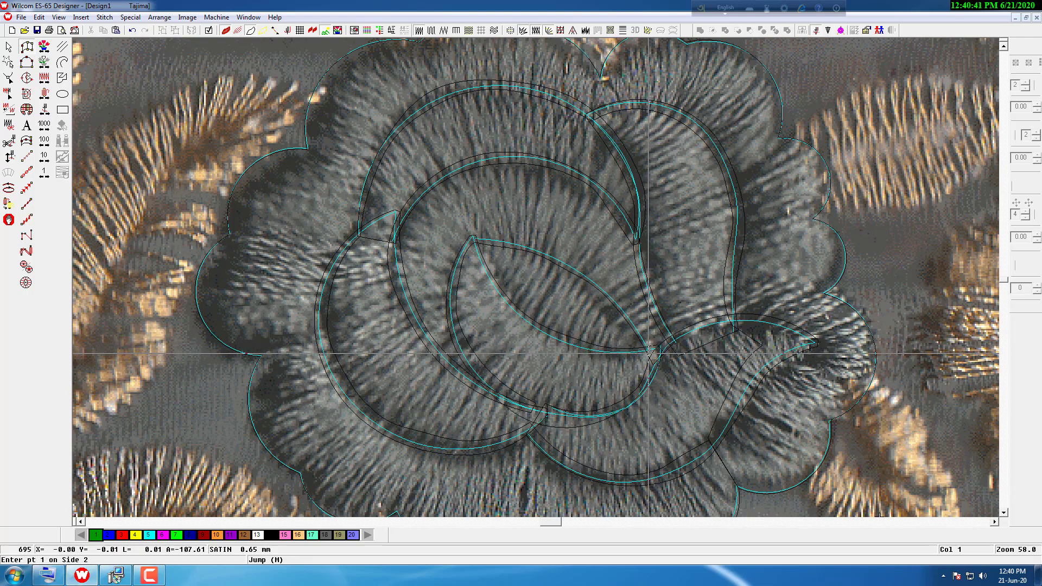
- Digitize the leaf-shaped centre petal's satin column by pairing edge points from its lower-right tip to its upper-left tip, and generate its stitches
left_click(588, 273)
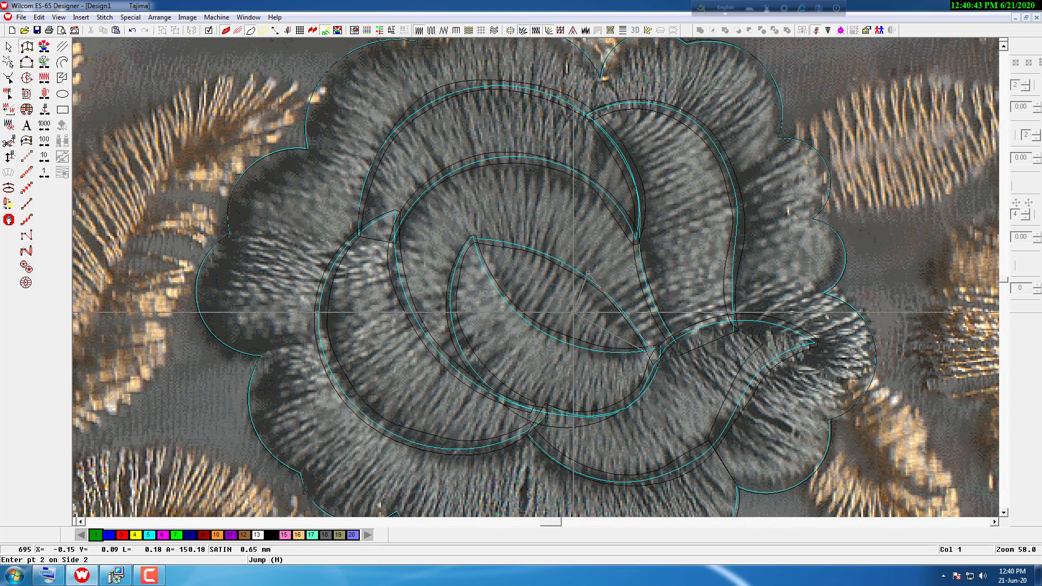
left_click(557, 341)
left_click(534, 244)
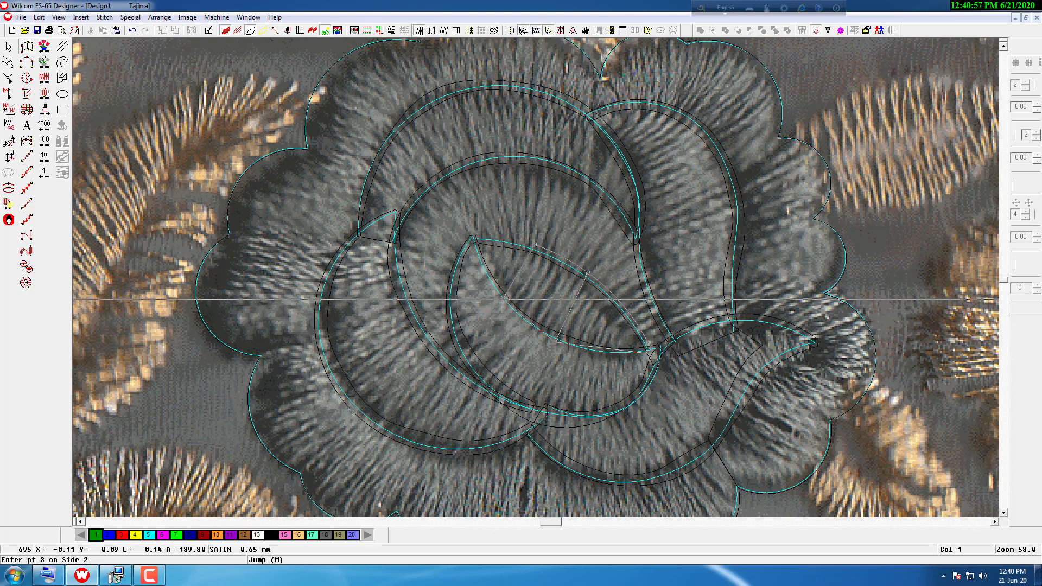
left_click(503, 297)
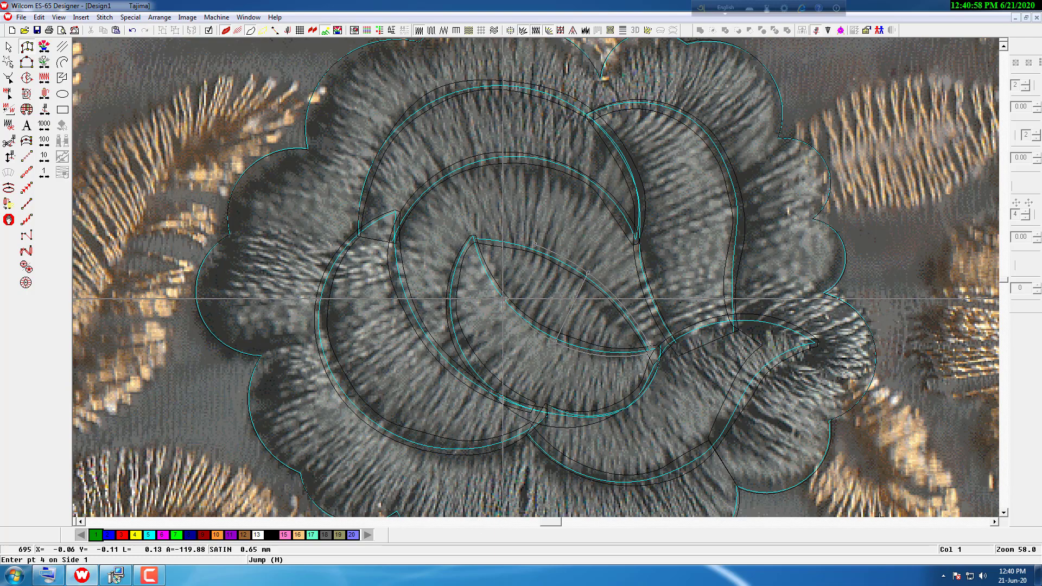
left_click(475, 236)
key("Return")
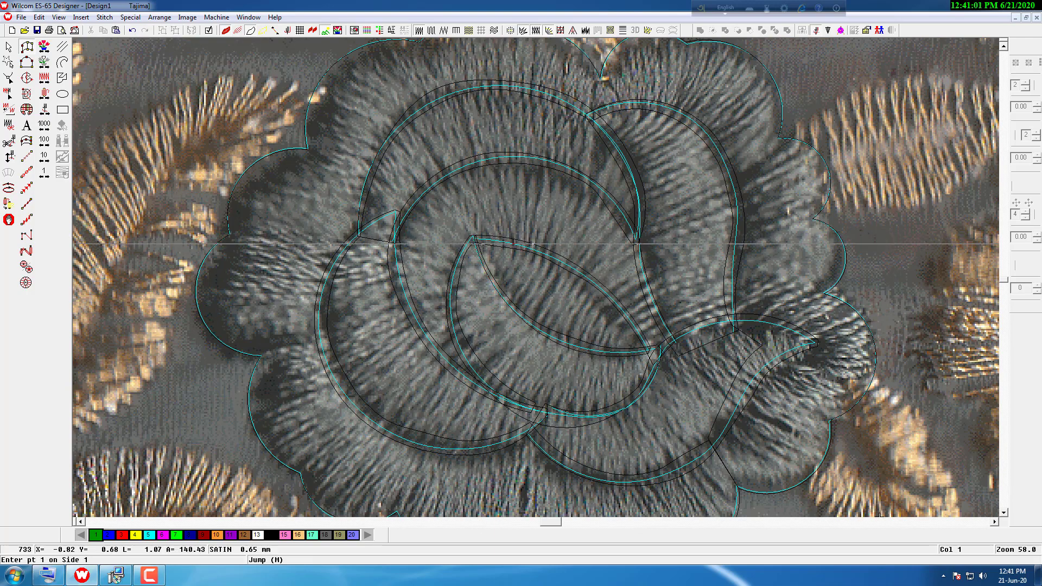
- Preview the whole rose as realistic stitching and hide the background fabric photo
left_click(238, 30)
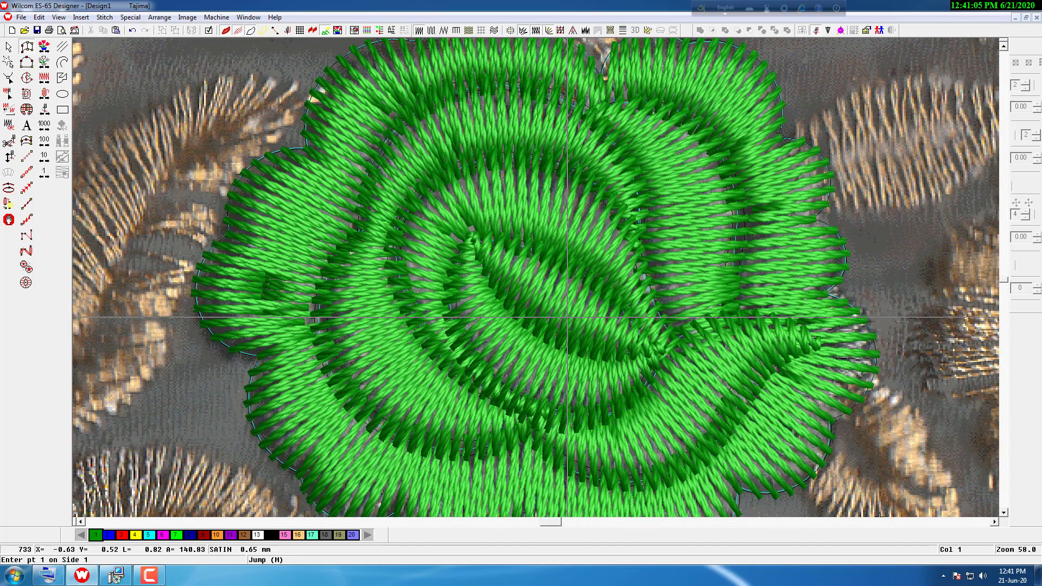
key("shift+z")
key("shift+z")
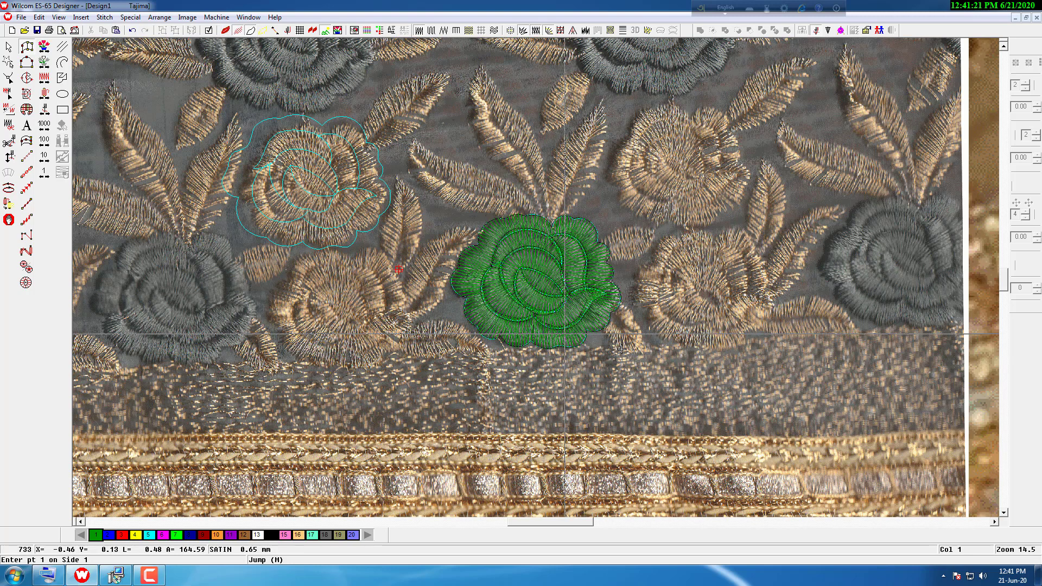
key("t")
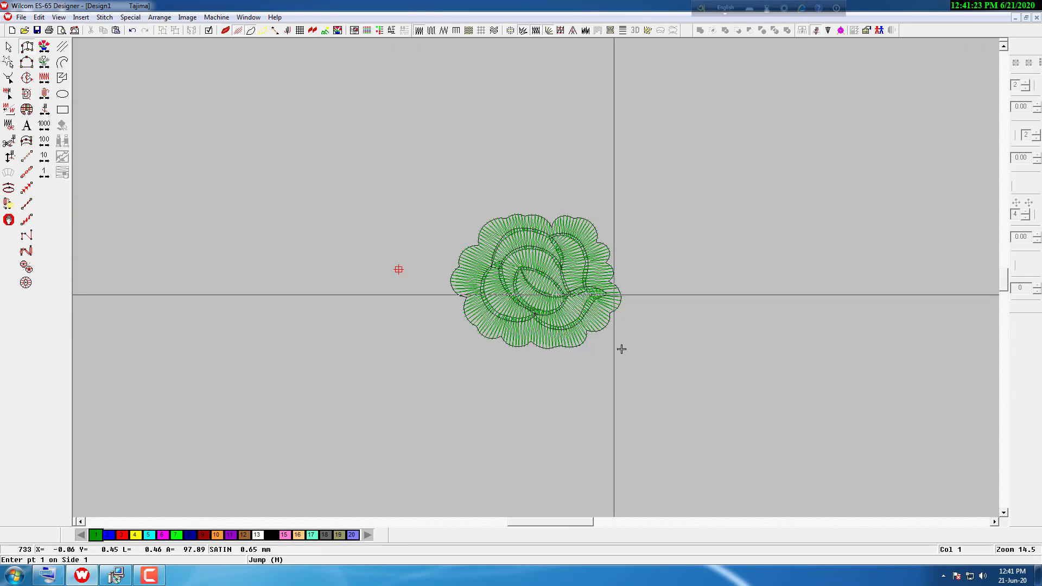
- Move the scalloped outer petal ring to the start of the sewing order by cutting it and pasting it at the start of the design
key("Escape")
left_click_drag(664, 169, 408, 414)
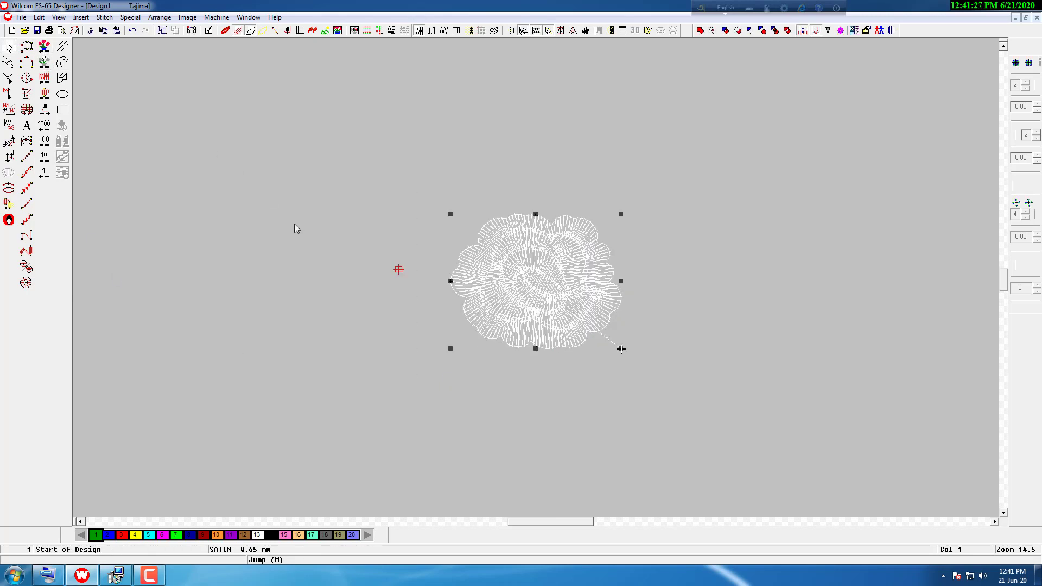
left_click(414, 300)
key("z")
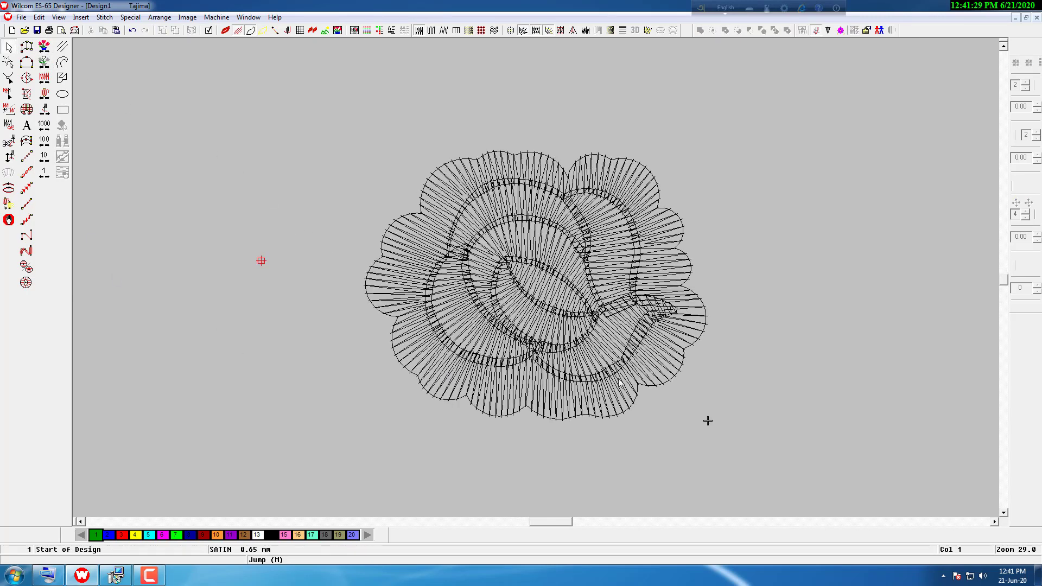
left_click(671, 383)
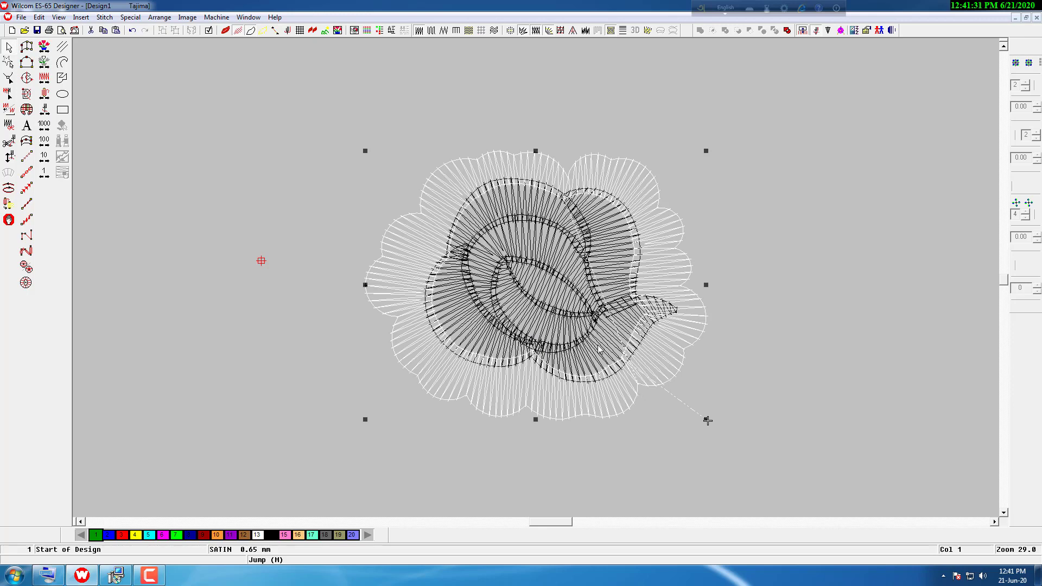
left_click(91, 30)
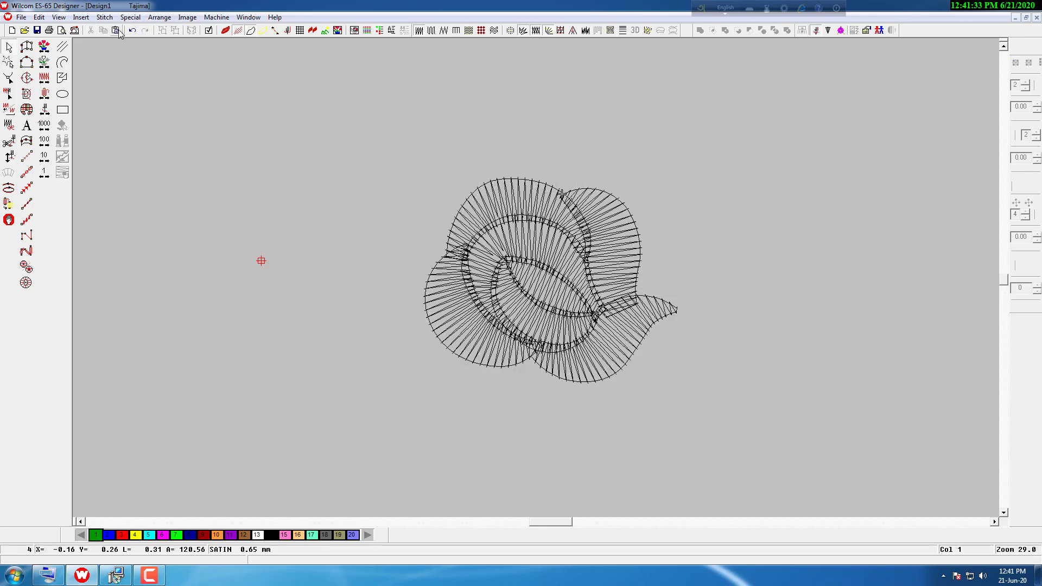
left_click(116, 31)
key("Escape")
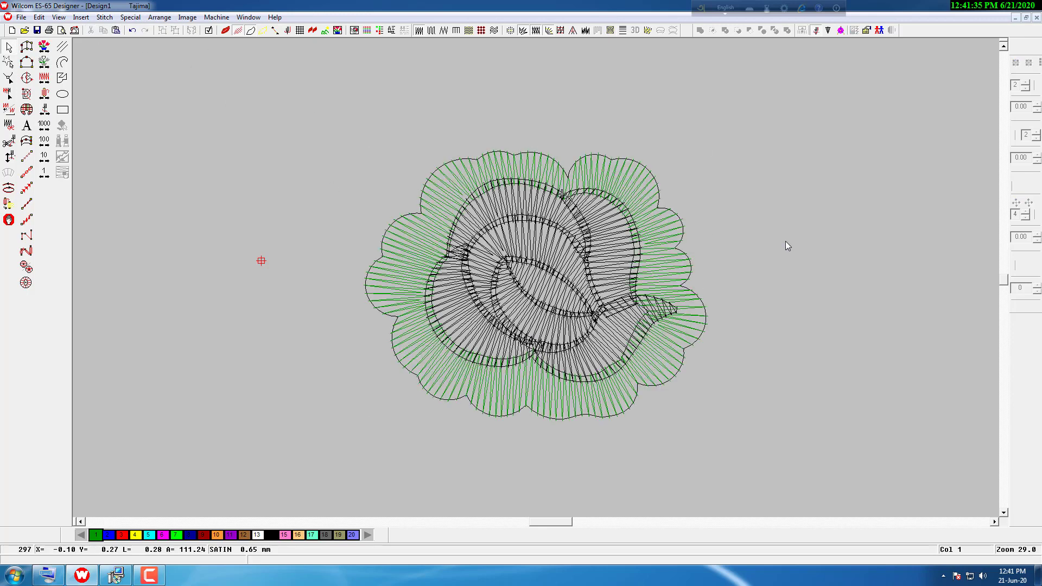
- Travel back to the last stitches of the outer ring and insert a short run stitch up through the bowl-shaped petal to the right petal's base
key("Left")
key("Left")
key("Left")
key("Left")
key("Left")
key("Left")
key("Left")
key("Right")
key("Right")
key("Right")
key("Right")
left_click(27, 156)
left_click(621, 360)
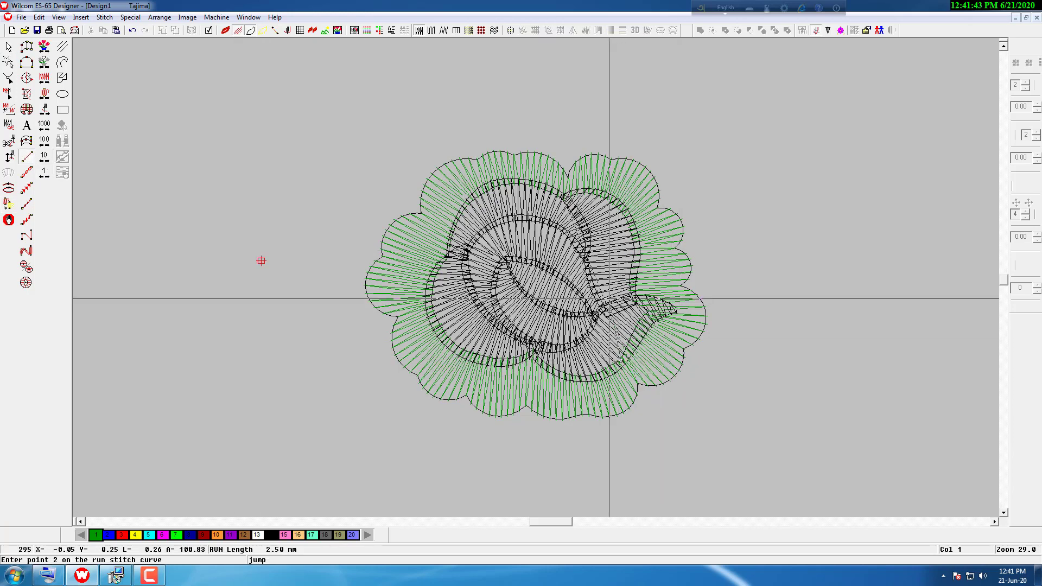
left_click(612, 312)
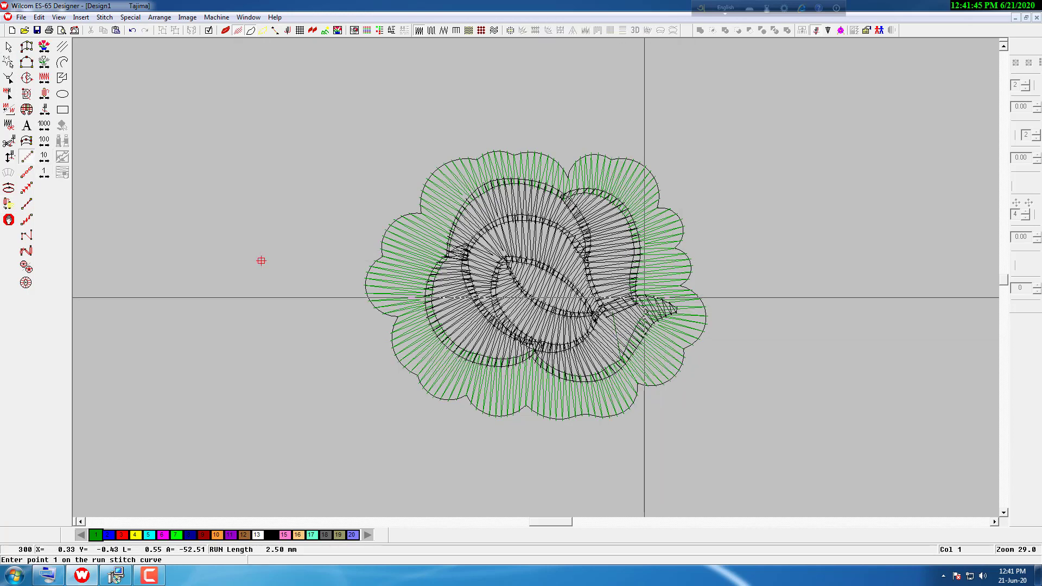
key("Escape")
- Cut the upper-right petal and paste it back after the connecting run, checking its control points
left_click(638, 275)
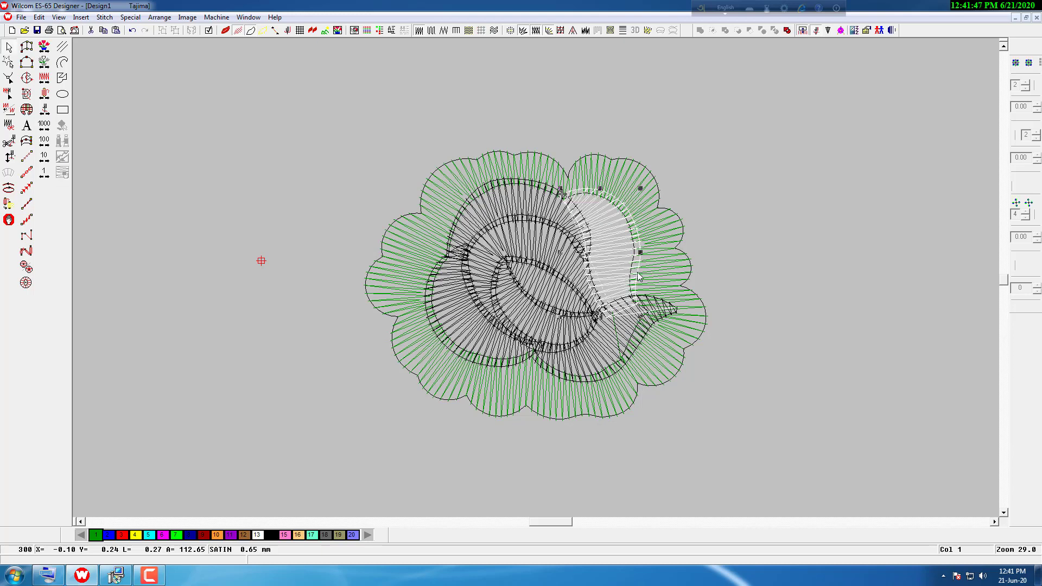
left_click(90, 30)
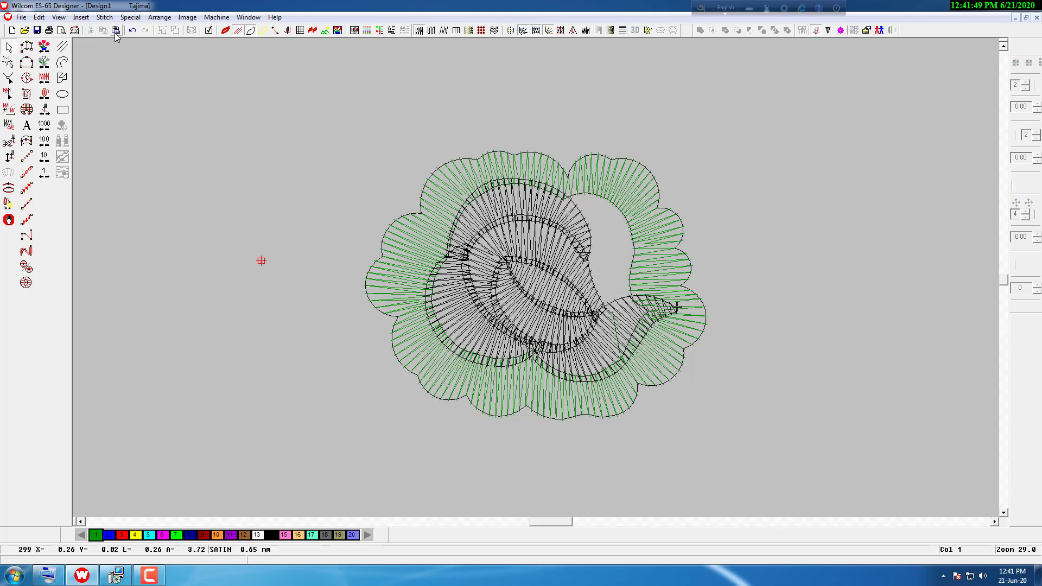
left_click(116, 30)
key("h")
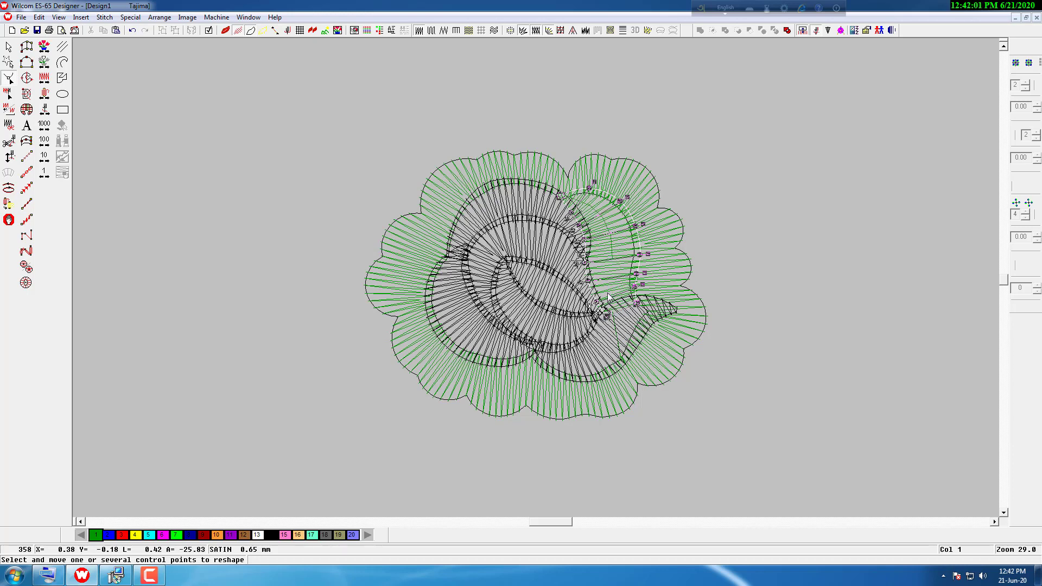
key("Escape")
- Check the control points of the arched upper petal, then cut and paste it to sew after the upper-right petal
left_click(552, 189)
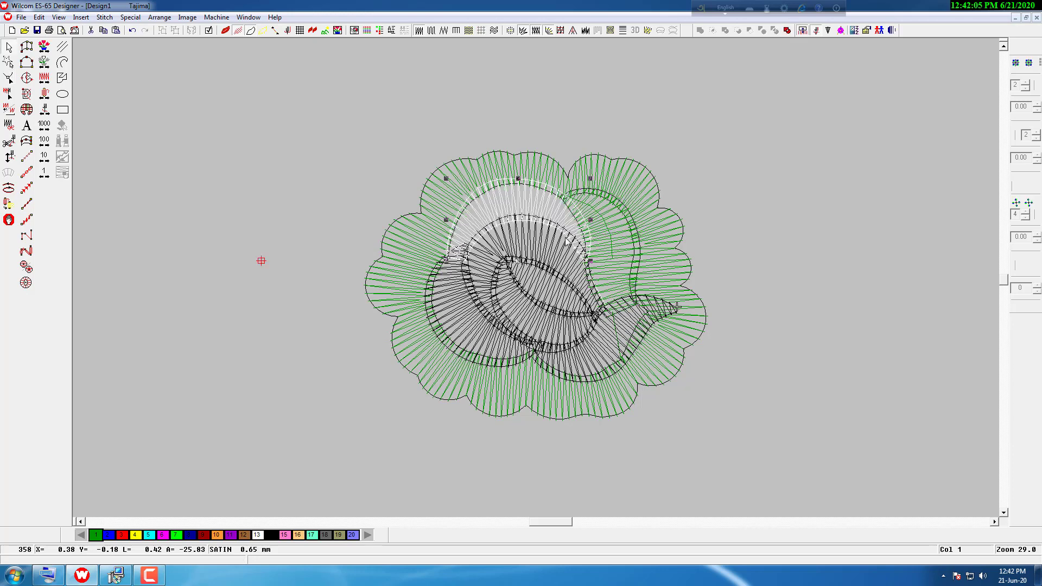
key("h")
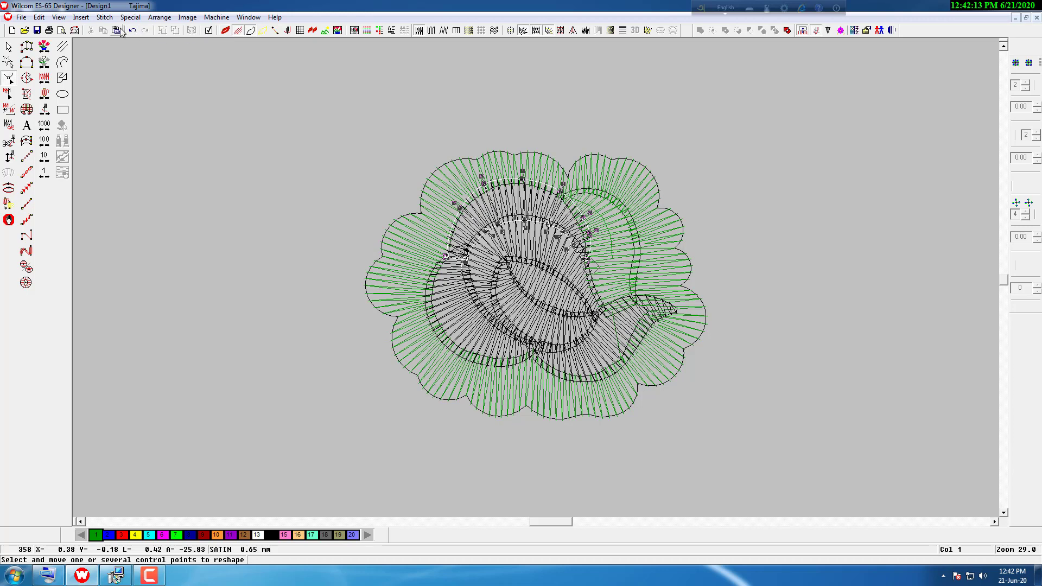
left_click(9, 48)
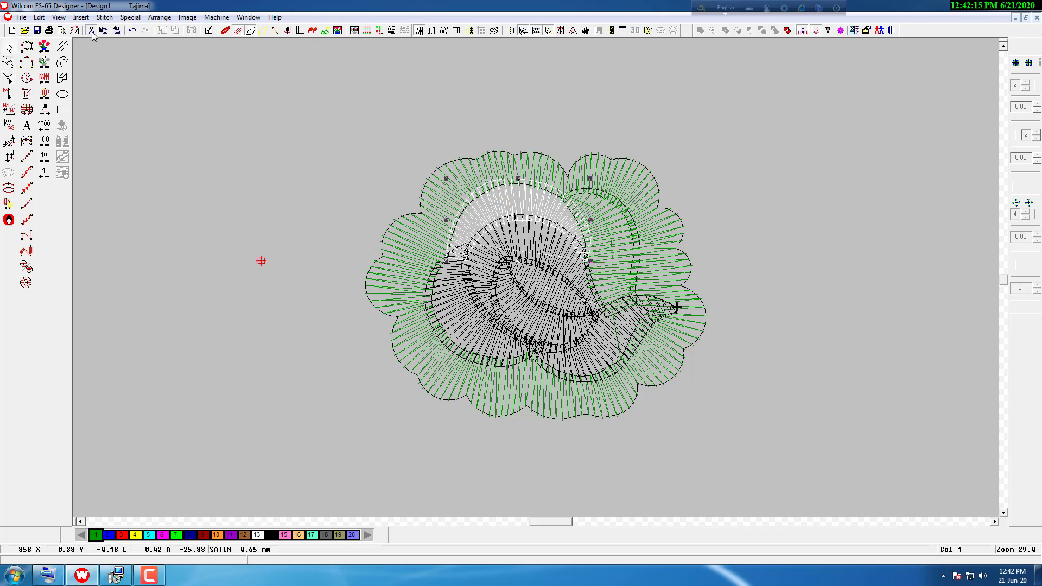
left_click(117, 31)
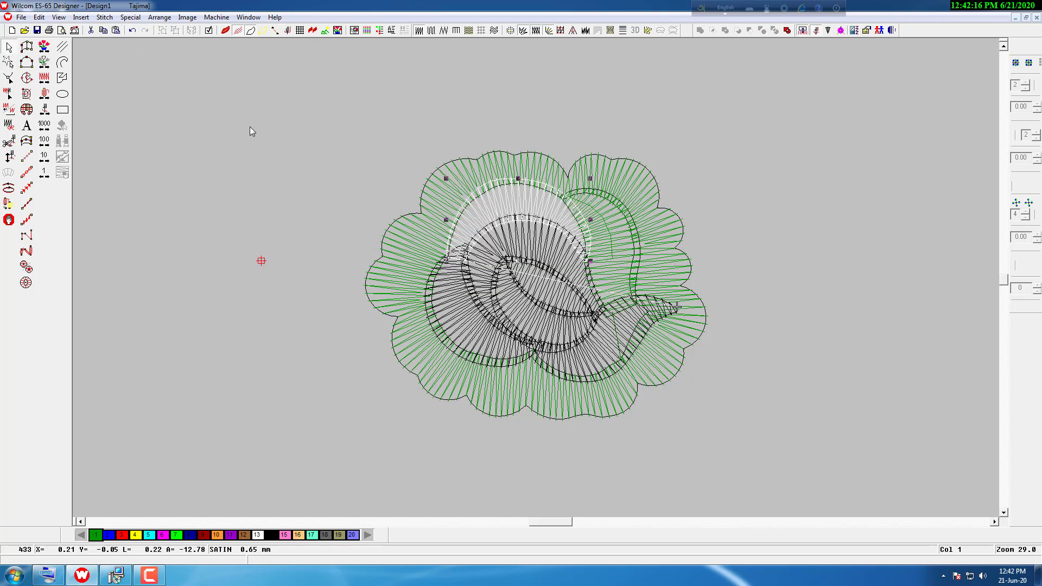
- Check the left crescent petal's control points, then cut and paste it to sew after the arched upper petal
left_click(432, 281)
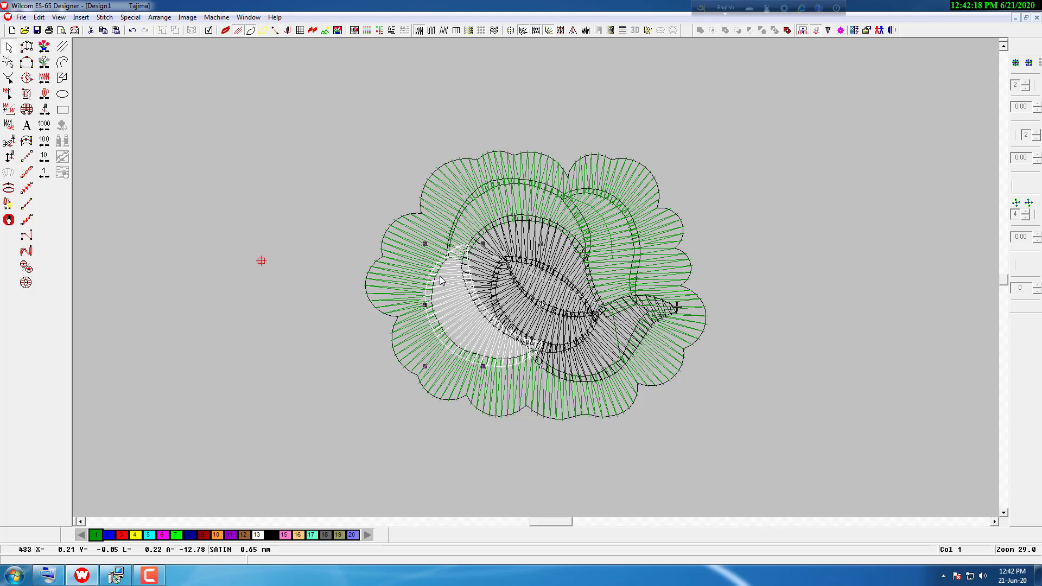
left_click(10, 77)
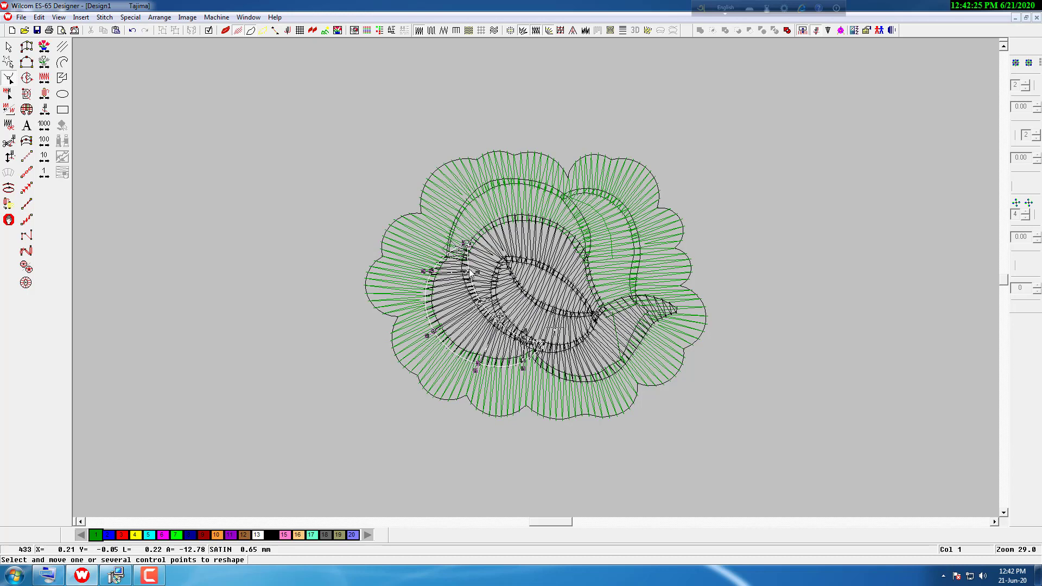
left_click(8, 48)
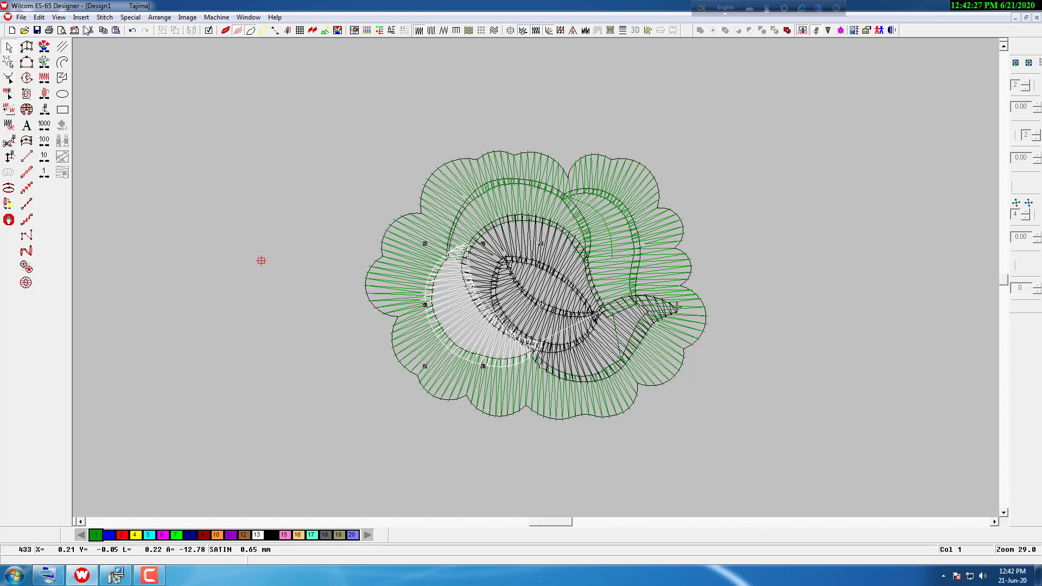
left_click(91, 31)
left_click(116, 31)
left_click(112, 269)
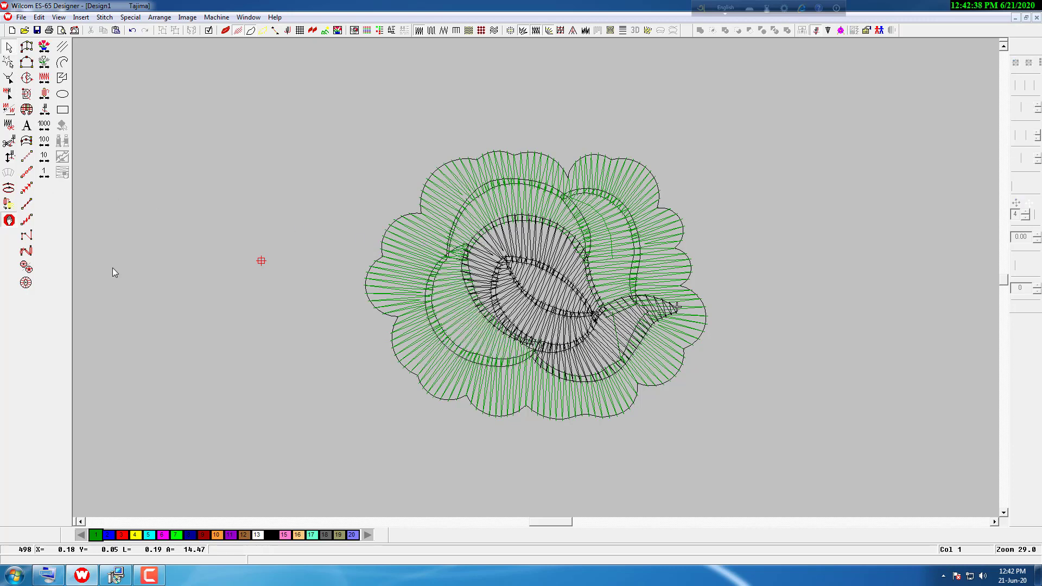
- Reshape the inner petal's column, extending its lower end toward the junction and adjusting the outer edge points at its upper left
left_click(522, 336)
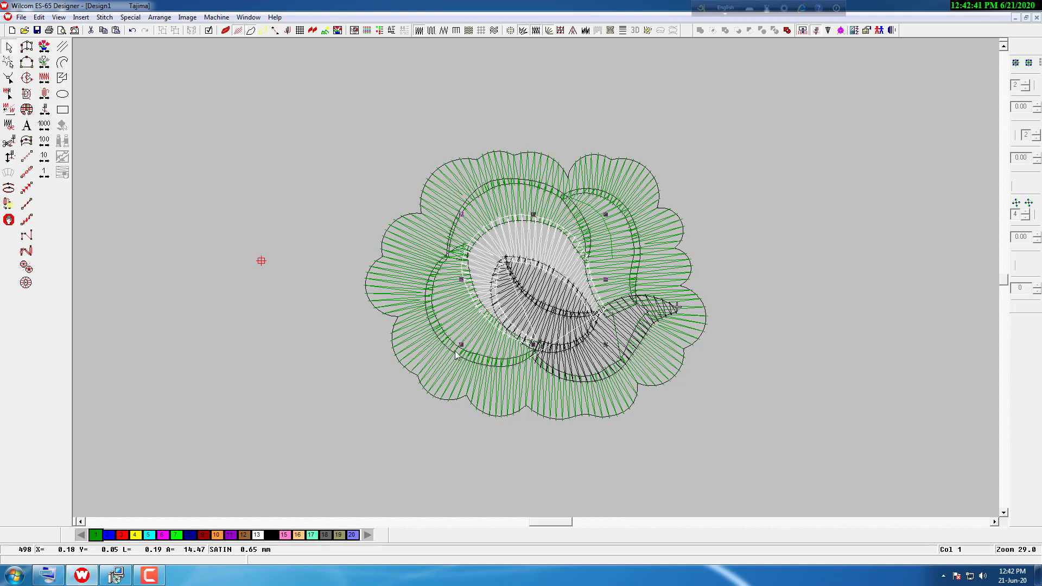
key("z")
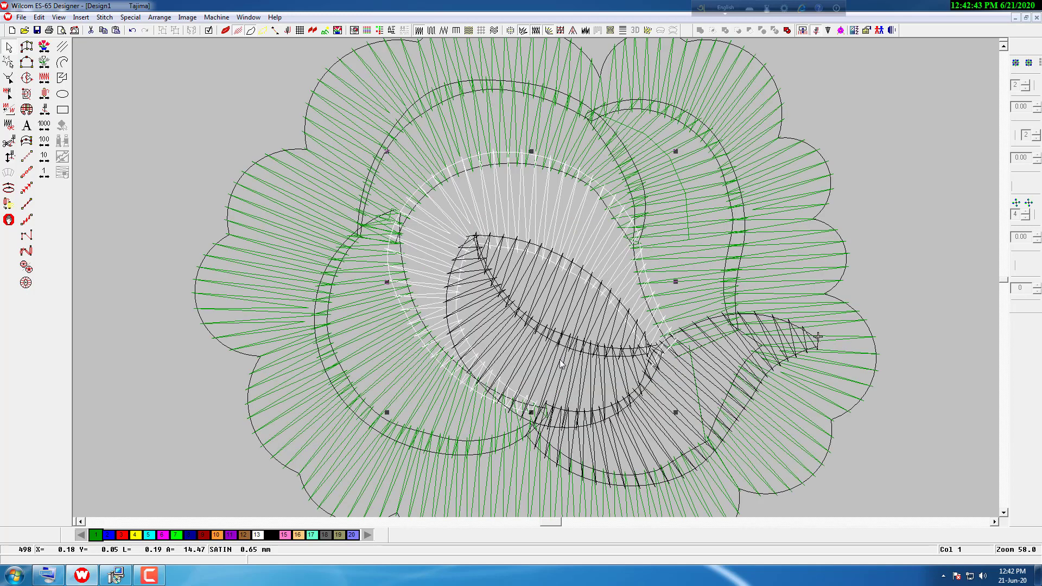
key("h")
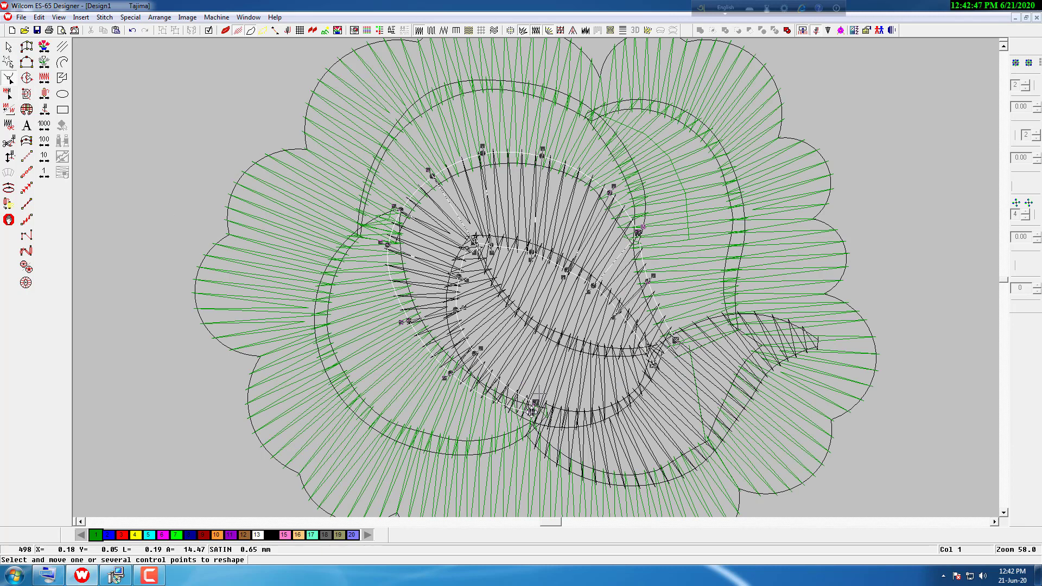
left_click_drag(532, 411, 545, 418)
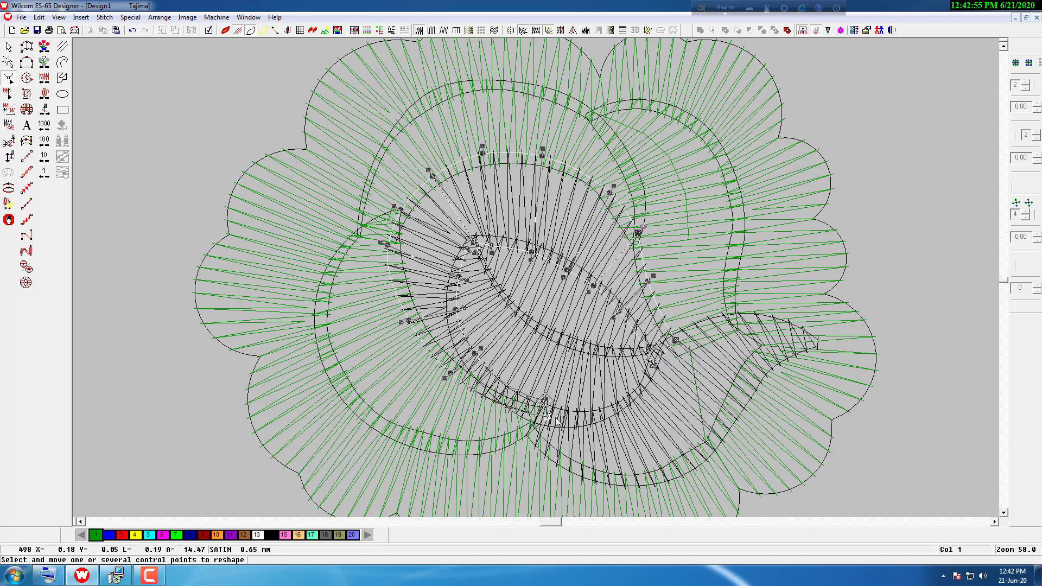
left_click_drag(546, 404, 554, 420)
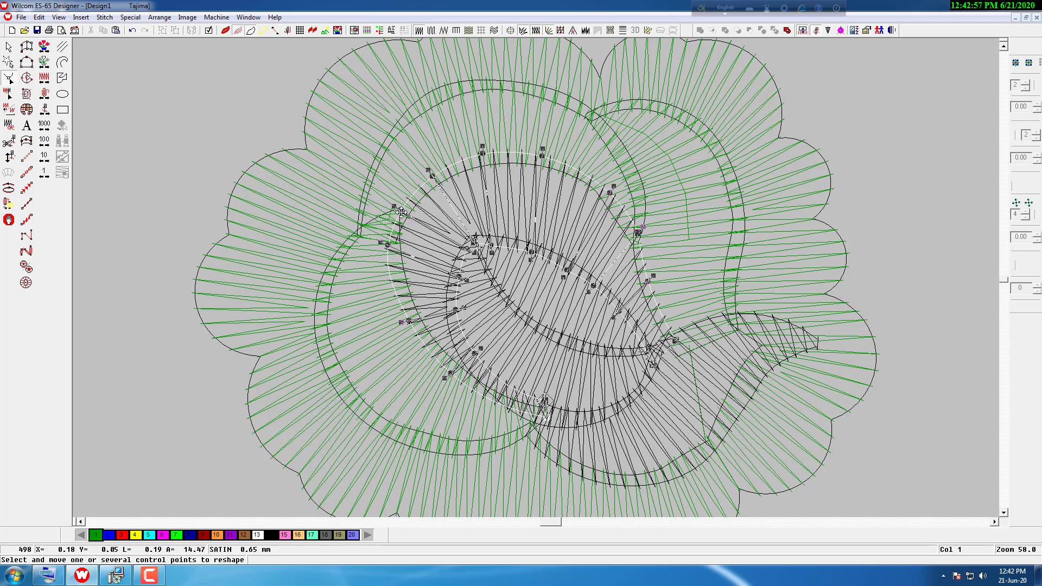
left_click_drag(401, 211, 399, 208)
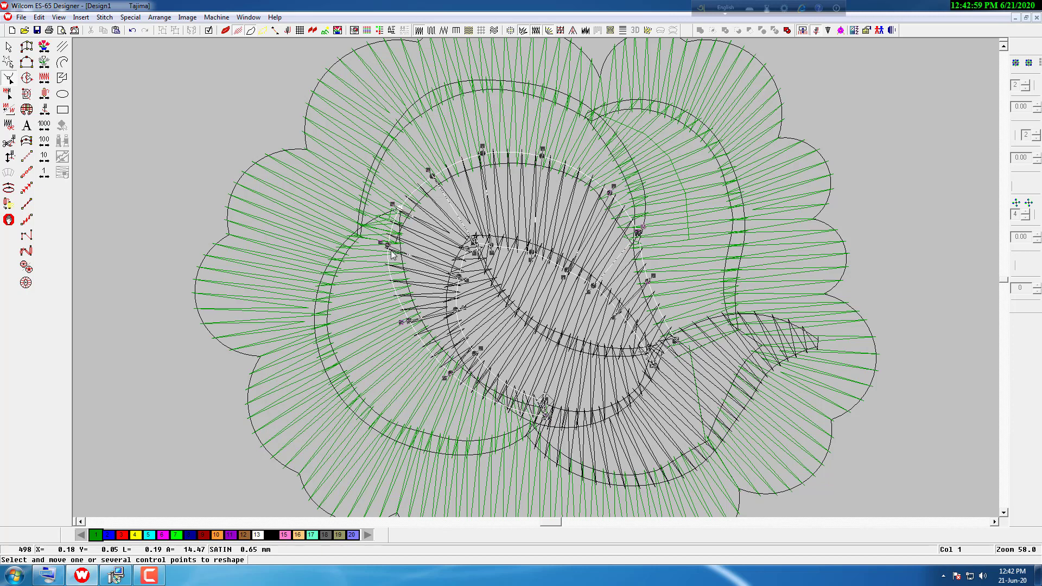
left_click_drag(388, 246, 390, 247)
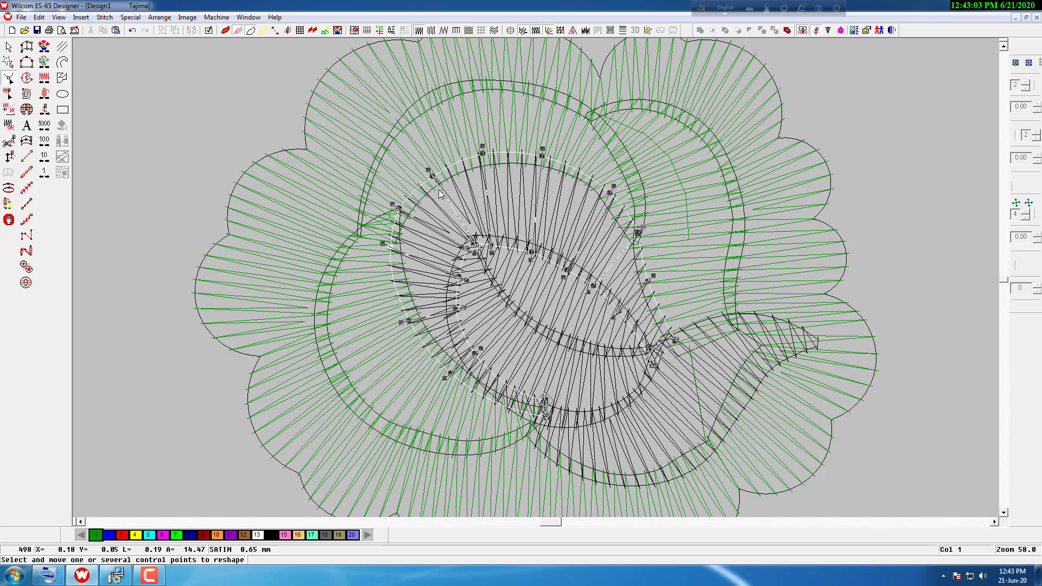
left_click_drag(432, 175, 428, 171)
- Cut the reshaped inner petal and paste it back to sew after the left crescent petal
left_click(8, 46)
left_click(90, 31)
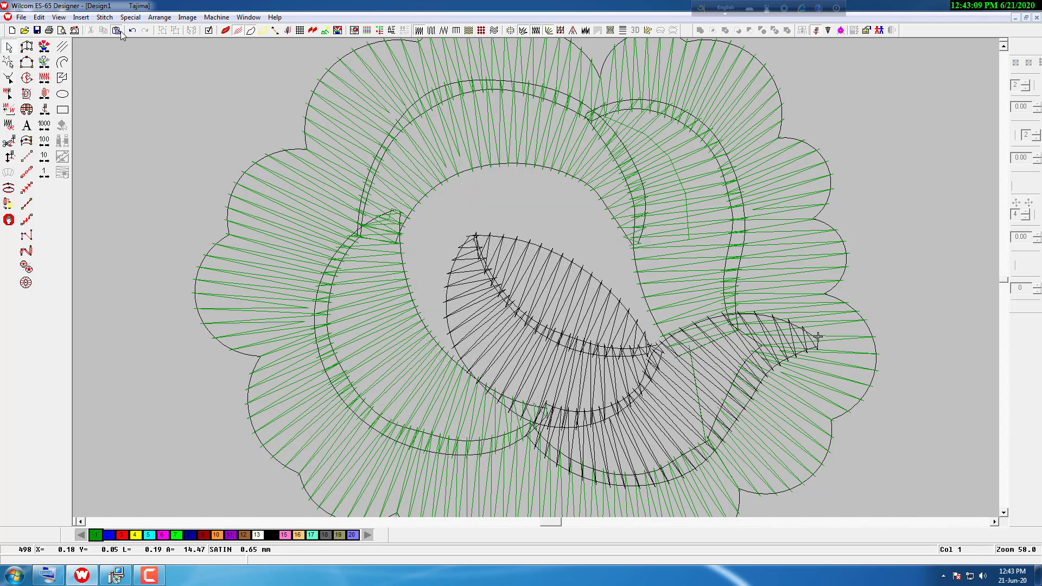
left_click(116, 30)
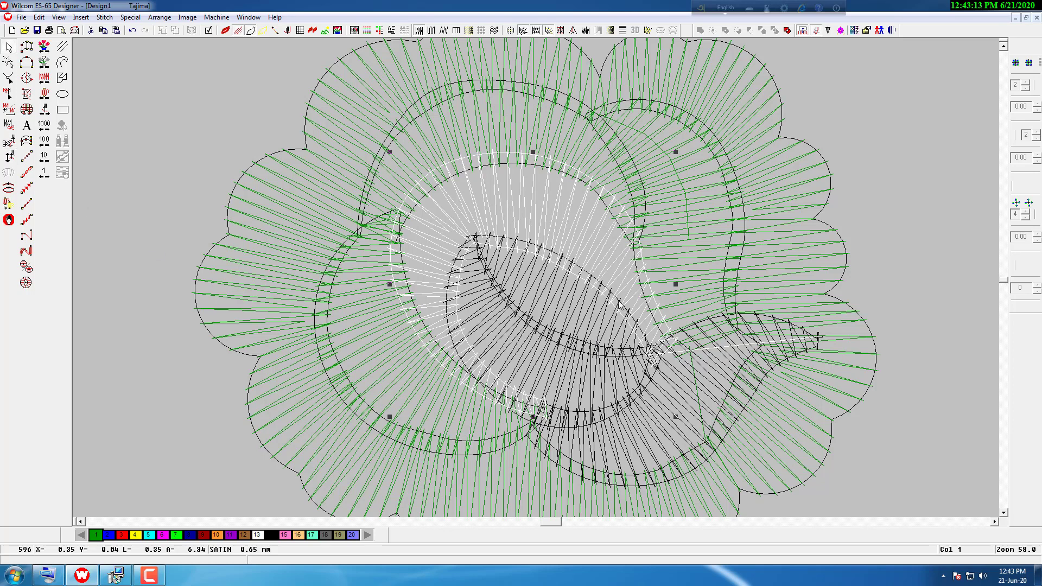
left_click(8, 219)
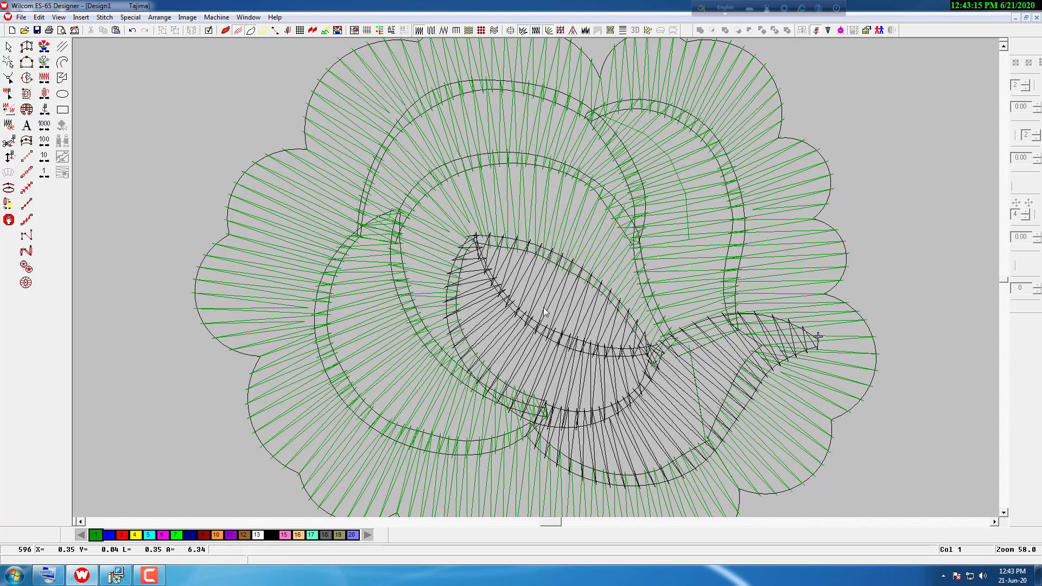
- Cut the leaf-shaped centre petal and paste it back to sew after the previously resequenced inner petal
left_click(636, 323)
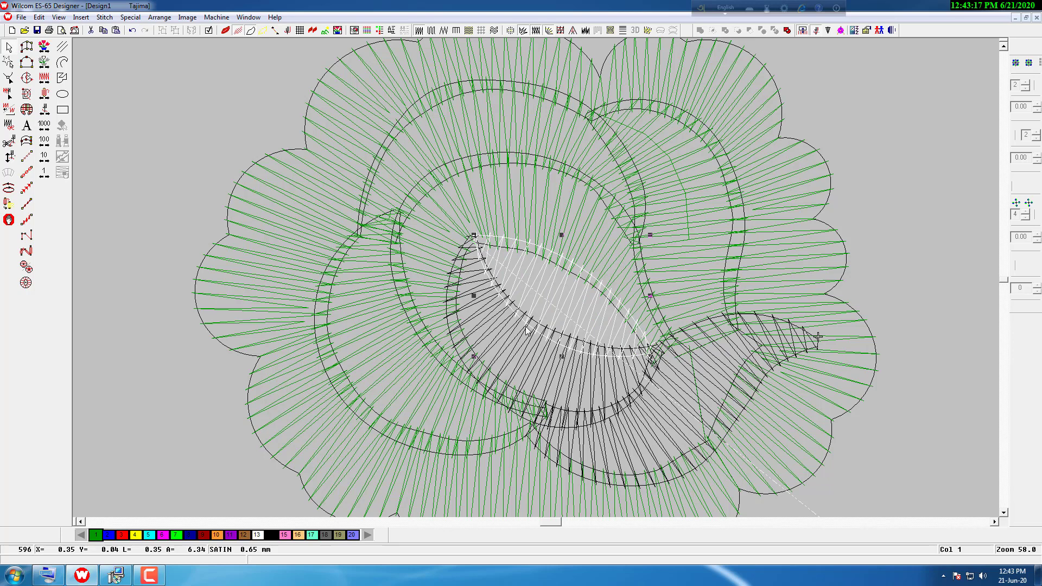
left_click(91, 30)
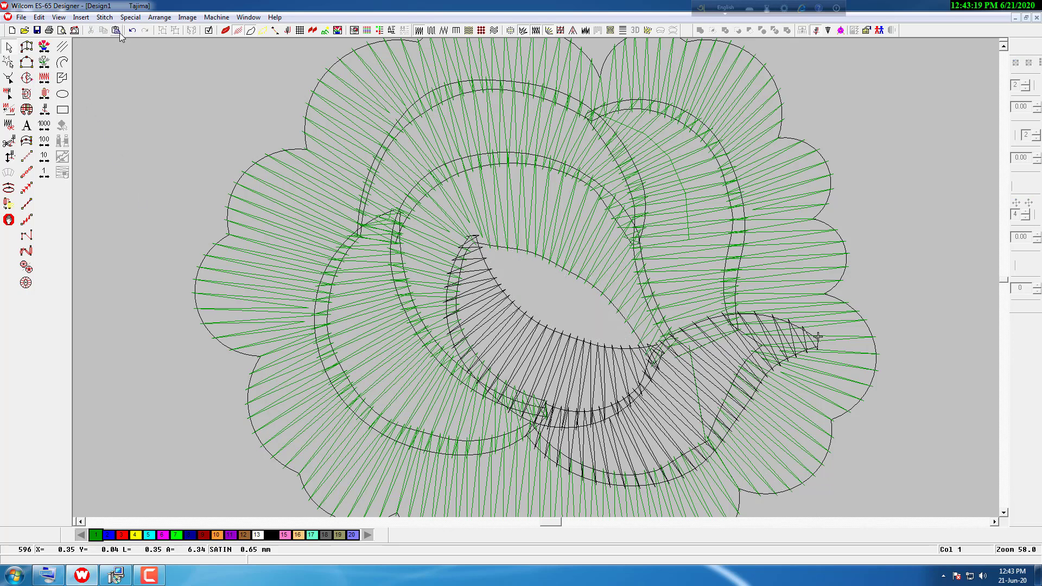
left_click(117, 31)
- Nudge an inner-edge control point of the crescent petal below the centre inward, then cut and paste the petal to sew after the centre petal
left_click(9, 78)
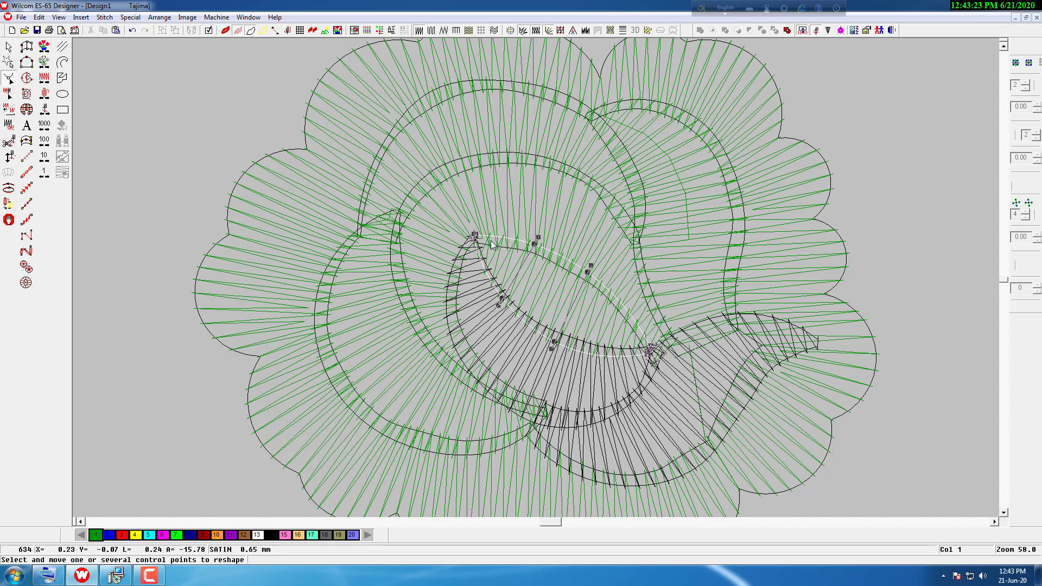
left_click(455, 270)
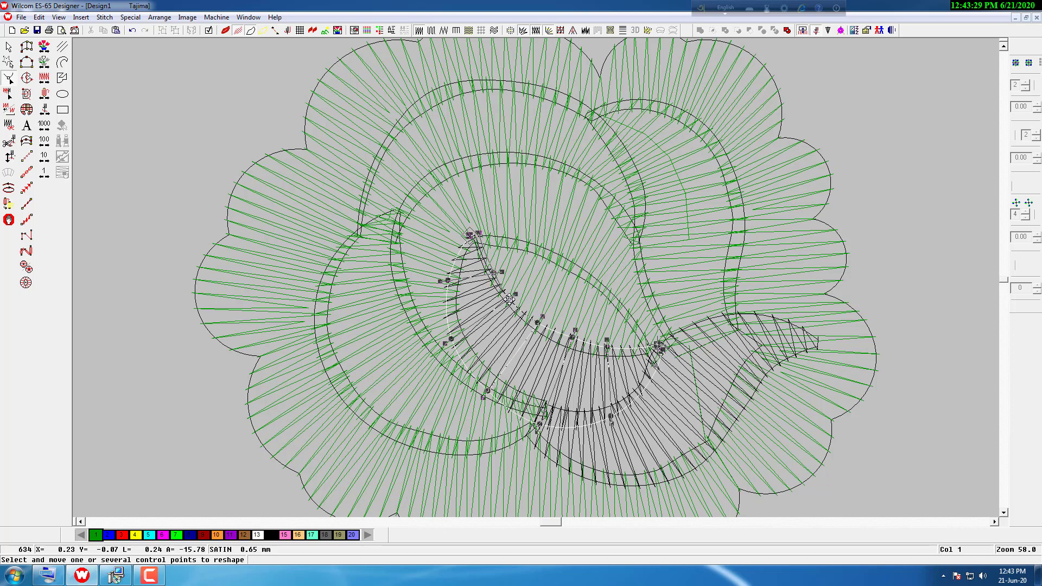
left_click_drag(508, 297, 512, 298)
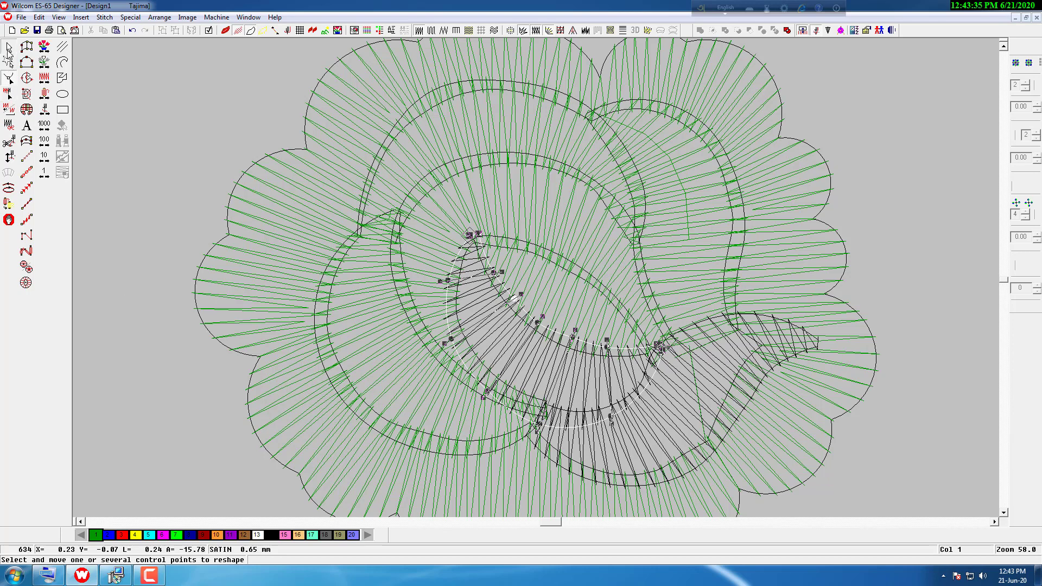
left_click(8, 47)
left_click(91, 30)
left_click(120, 31)
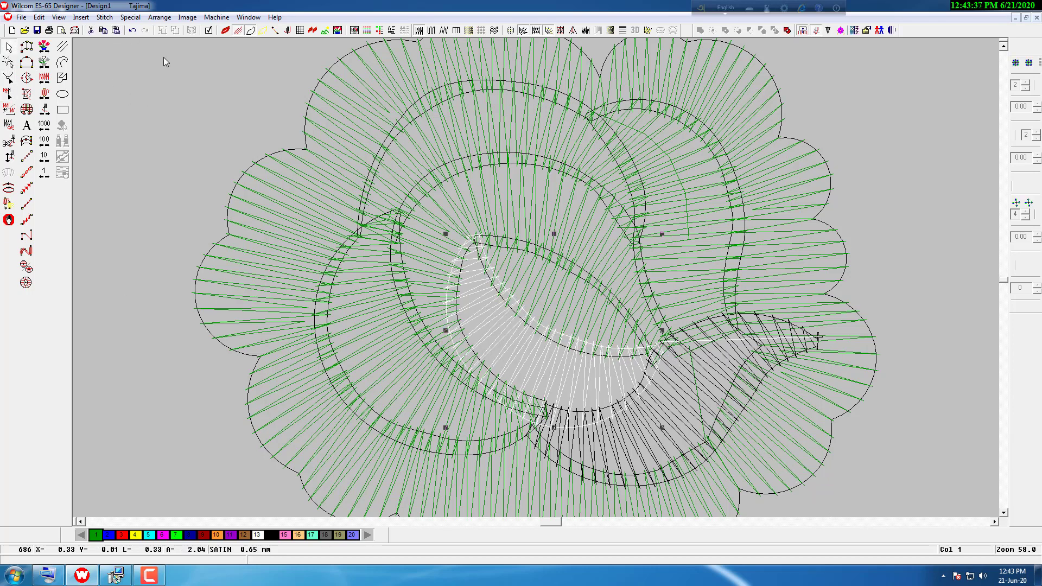
- Digitize a three-point run stitch from the petals' junction across the lower-right petal to its pointed right tip
key("Escape")
left_click(26, 157)
left_click(659, 350)
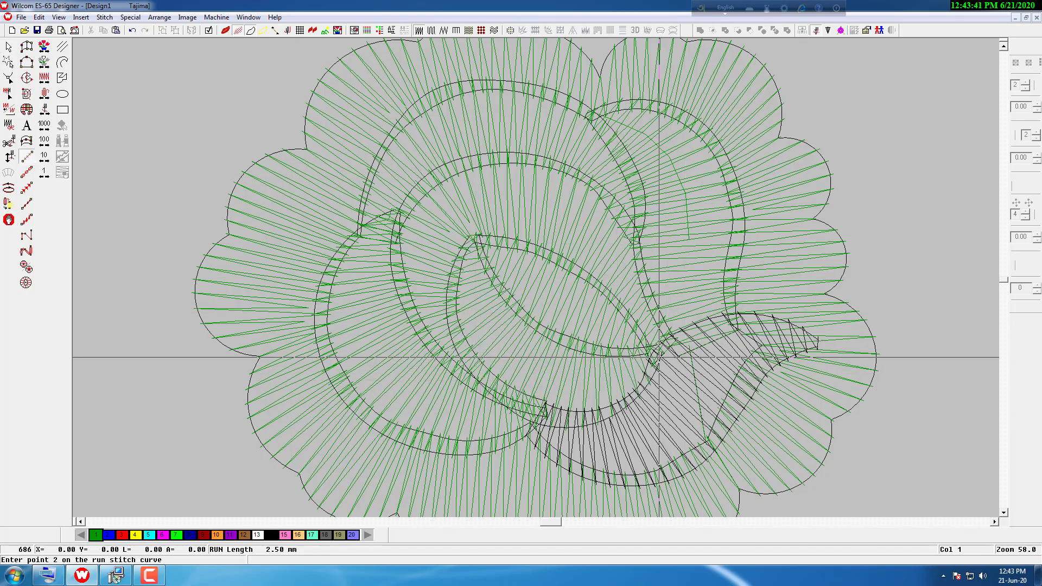
left_click(692, 332)
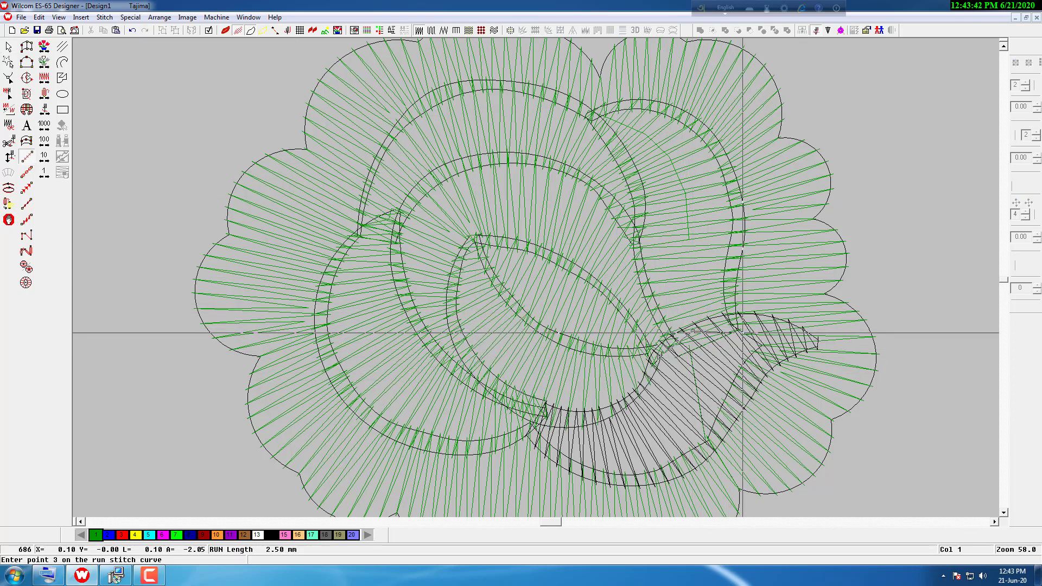
left_click(816, 341)
key("Return")
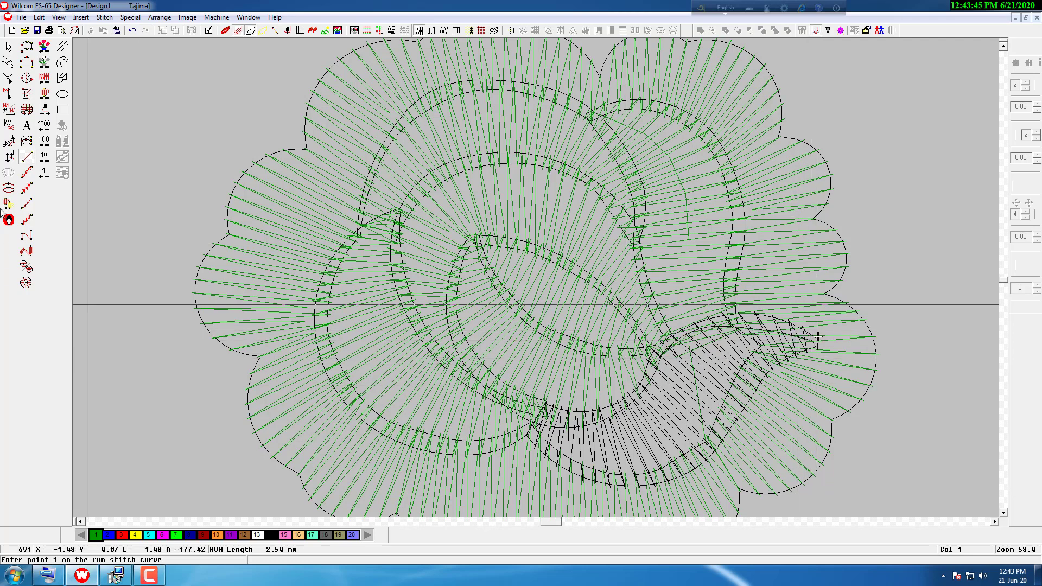
key("Escape")
- Cut the lower-right petal and paste it back to sew after the connecting run stitch
left_click(740, 416)
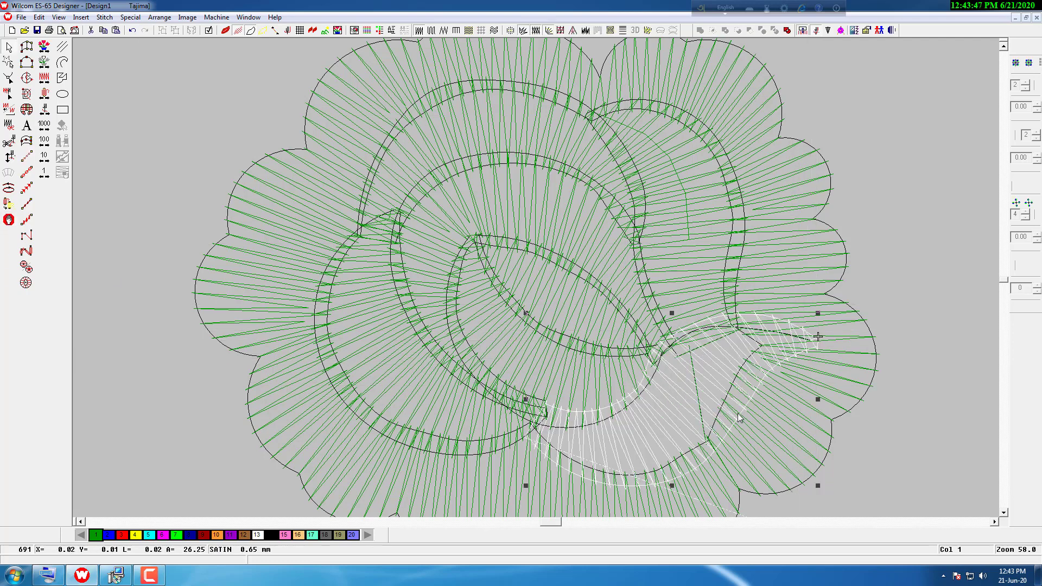
left_click(91, 32)
left_click(116, 29)
- Reshape the lower-right petal's column by adjusting control points on its outer right edge, near the junction and along its inner edge
left_click(9, 77)
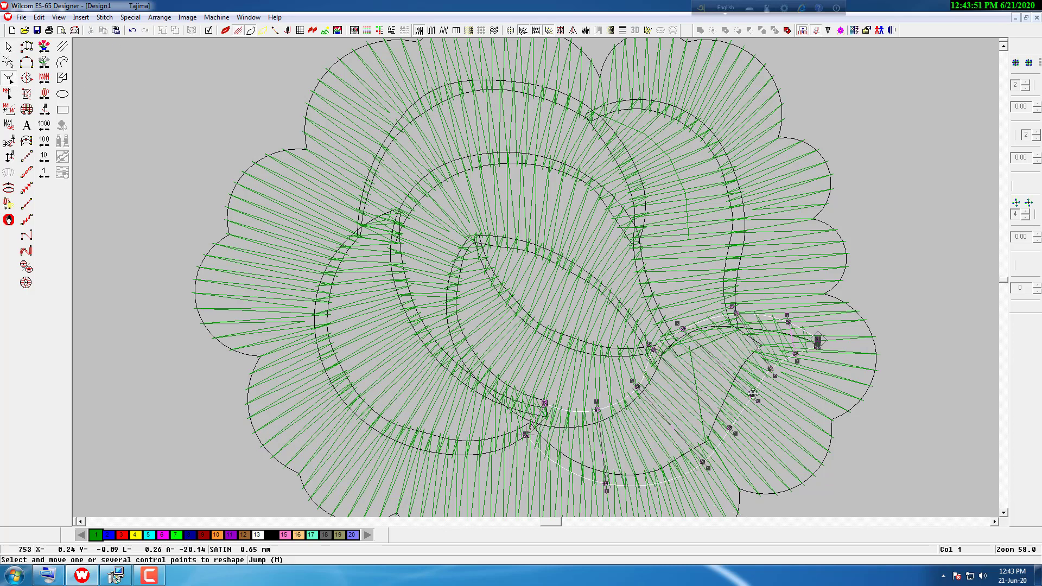
left_click_drag(753, 395, 749, 391)
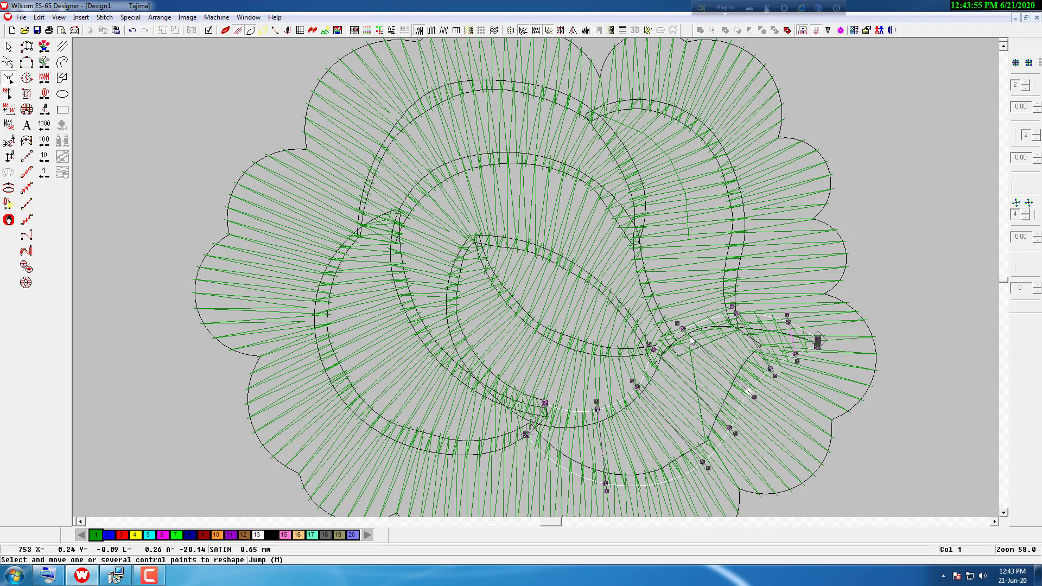
left_click_drag(682, 328, 689, 315)
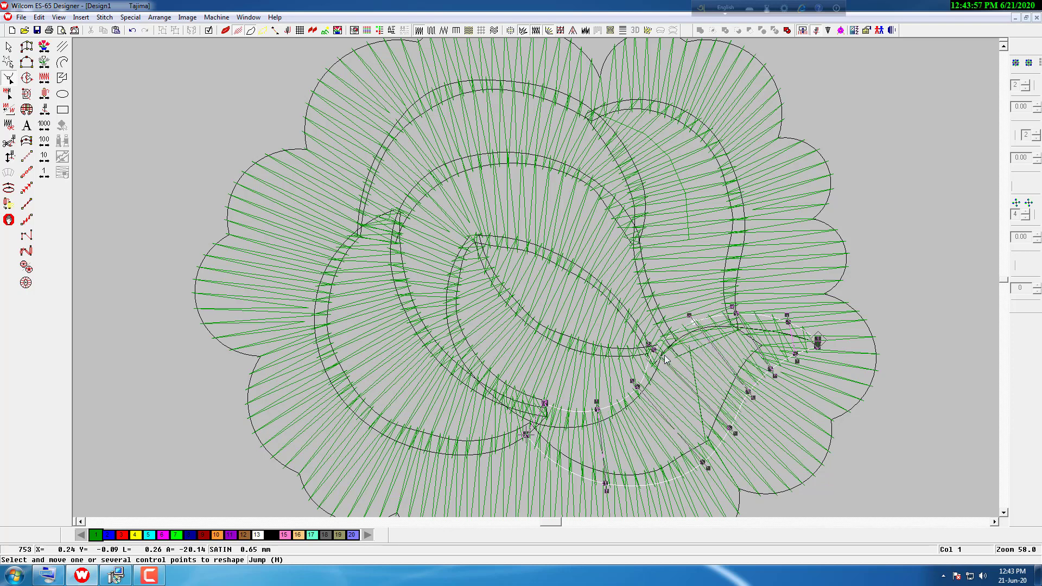
left_click_drag(655, 351, 662, 345)
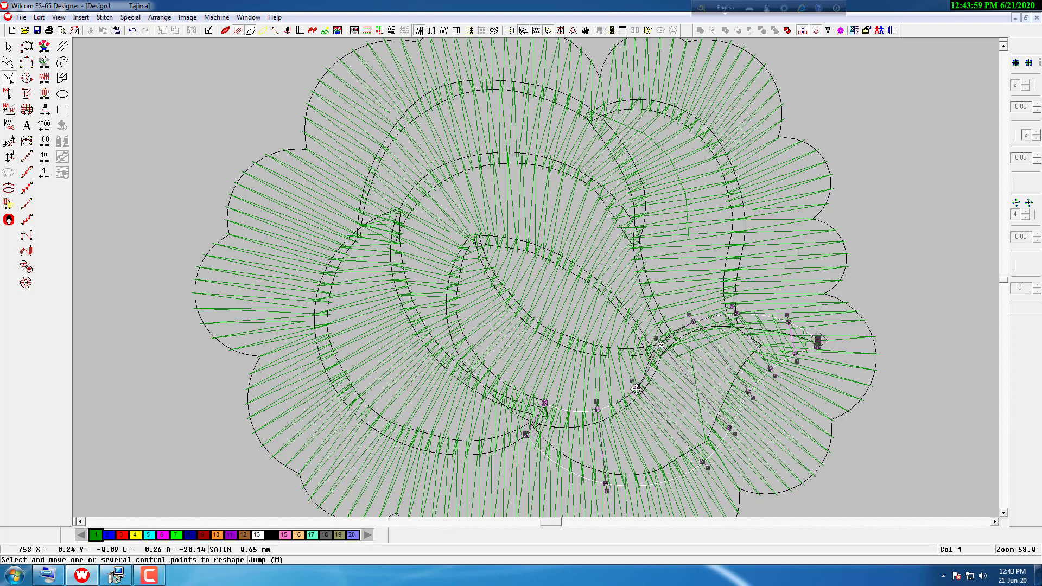
left_click_drag(637, 386, 593, 411)
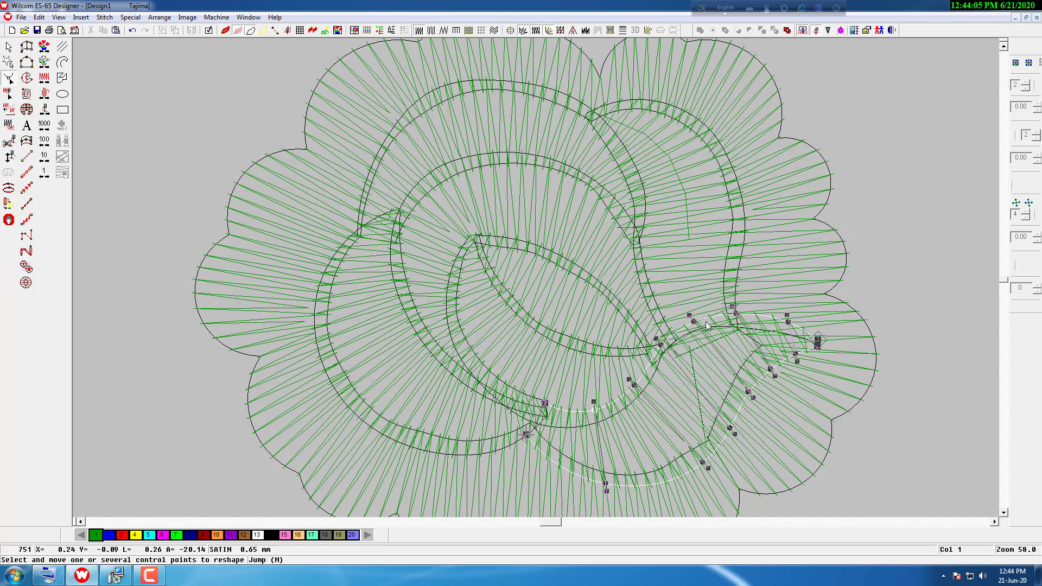
- Show the rose in realistic stitch view at half the zoom, deselected, to check the finished design
left_click(226, 31)
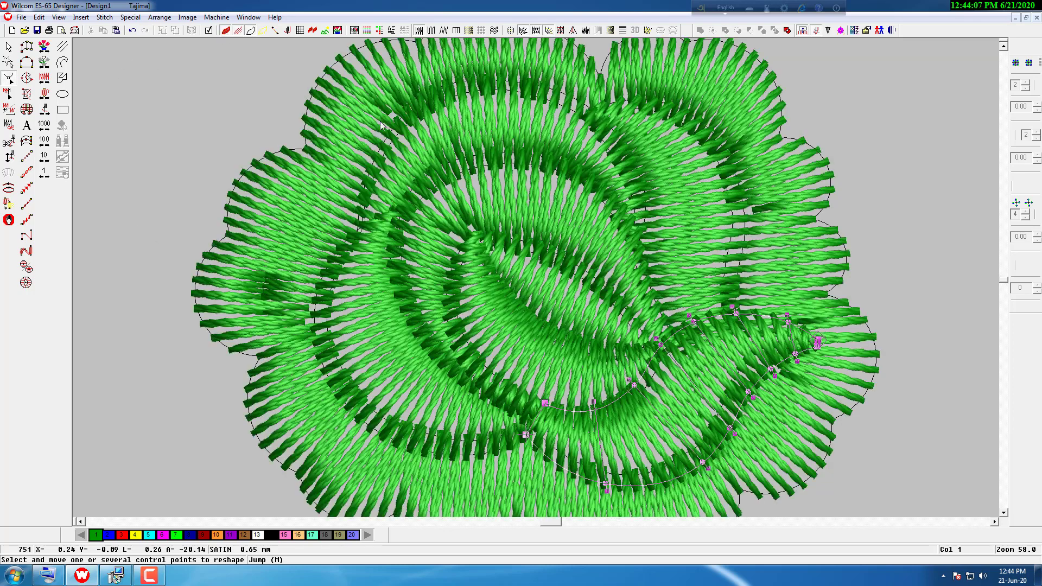
key("shift+z")
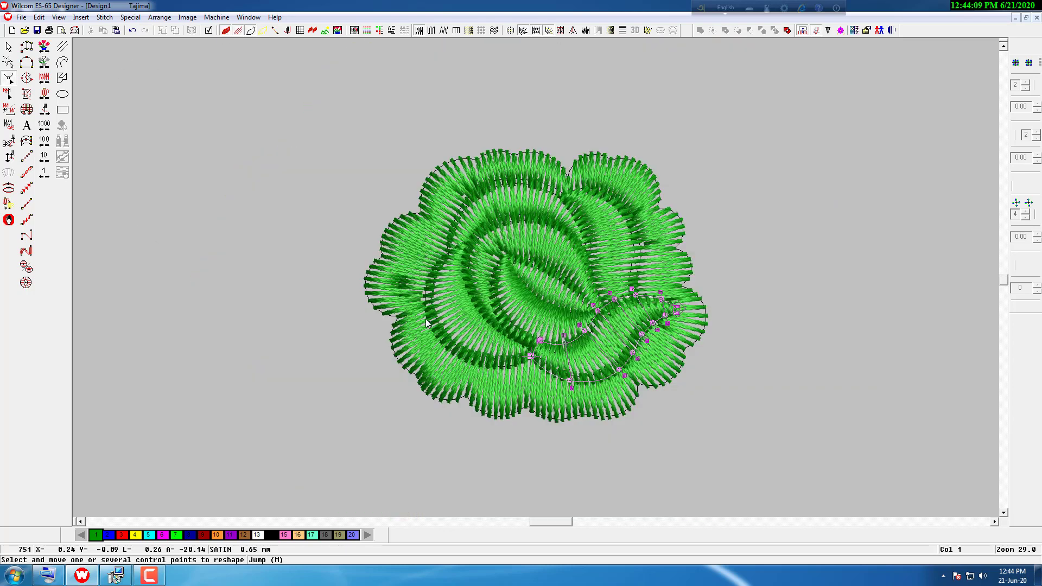
key("Escape")
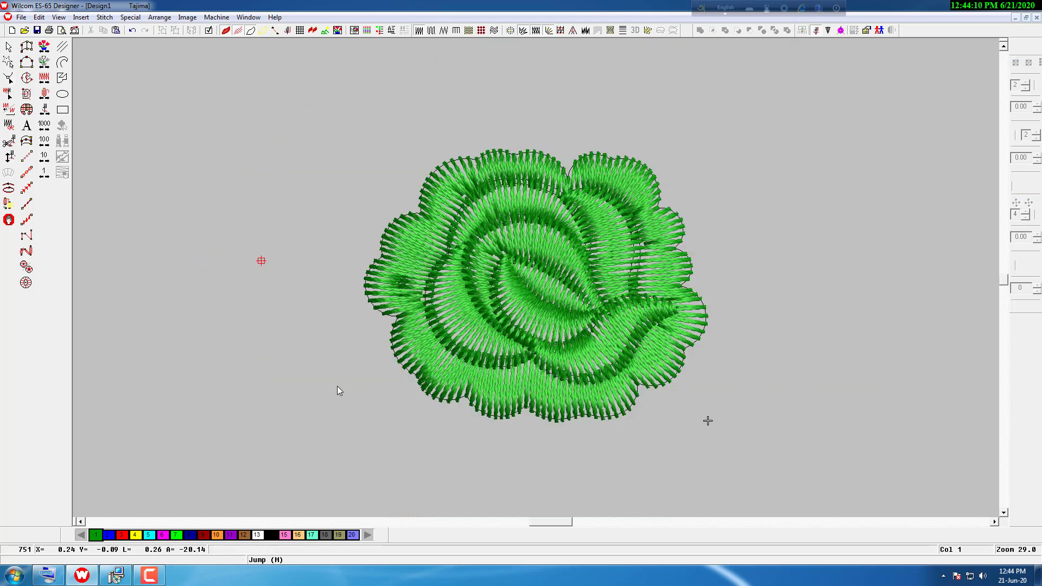
- Add the lettering "ok" beside the rose's upper left and generate its satin stitches
left_click(26, 125)
left_click(256, 242)
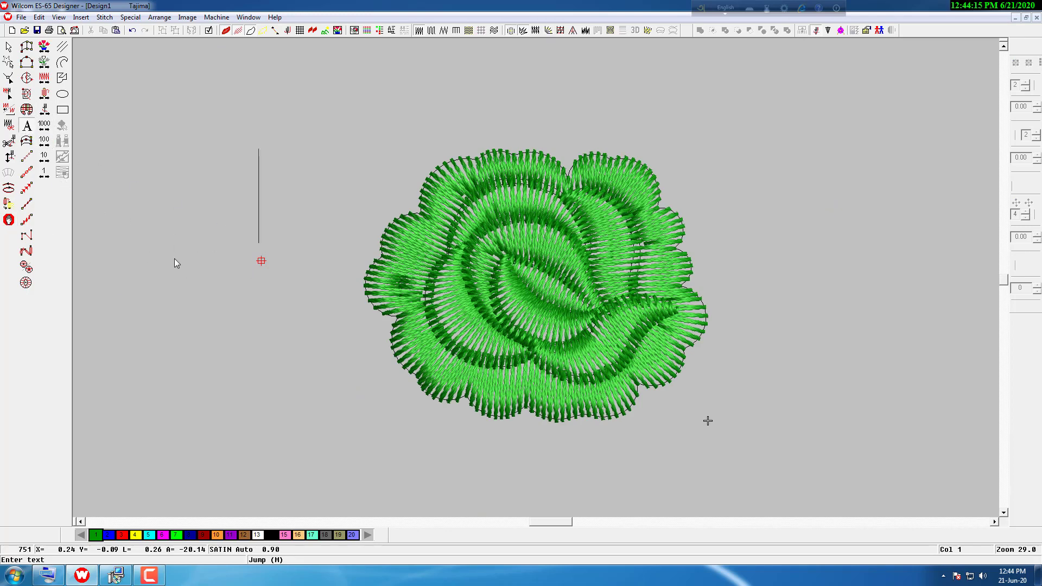
type("a")
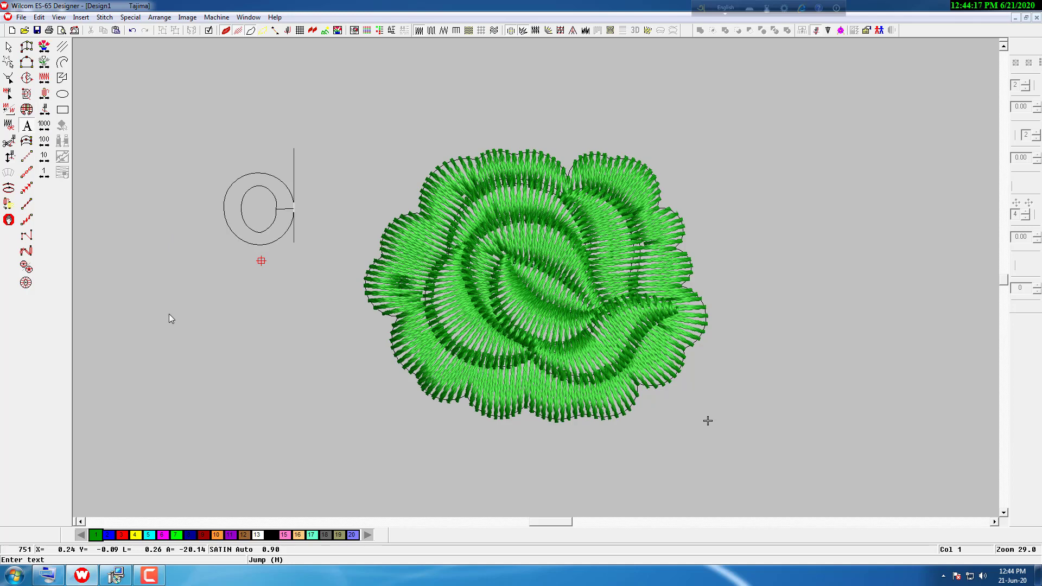
type("k")
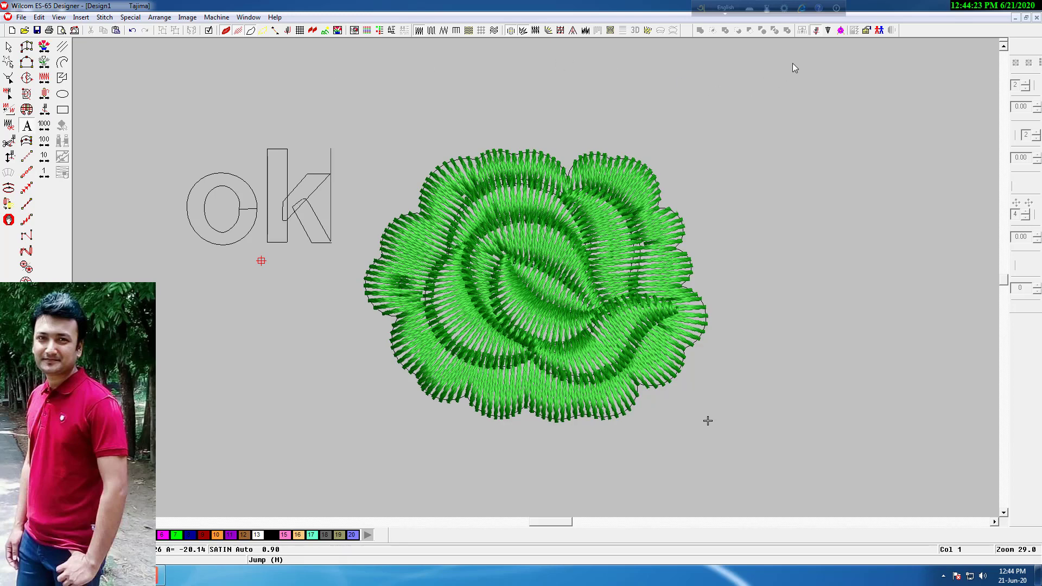
left_click(9, 47)
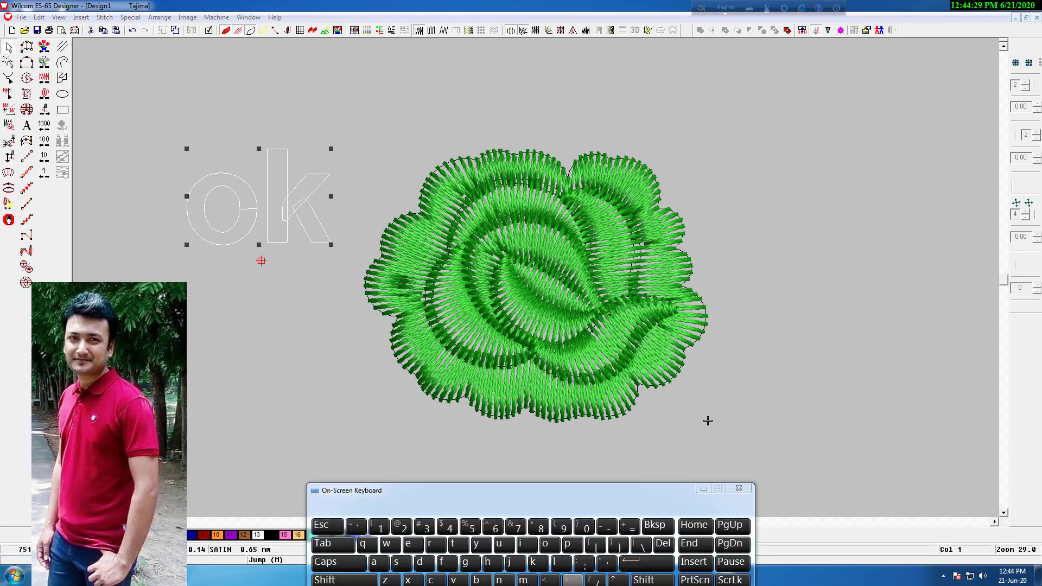
left_click(467, 564)
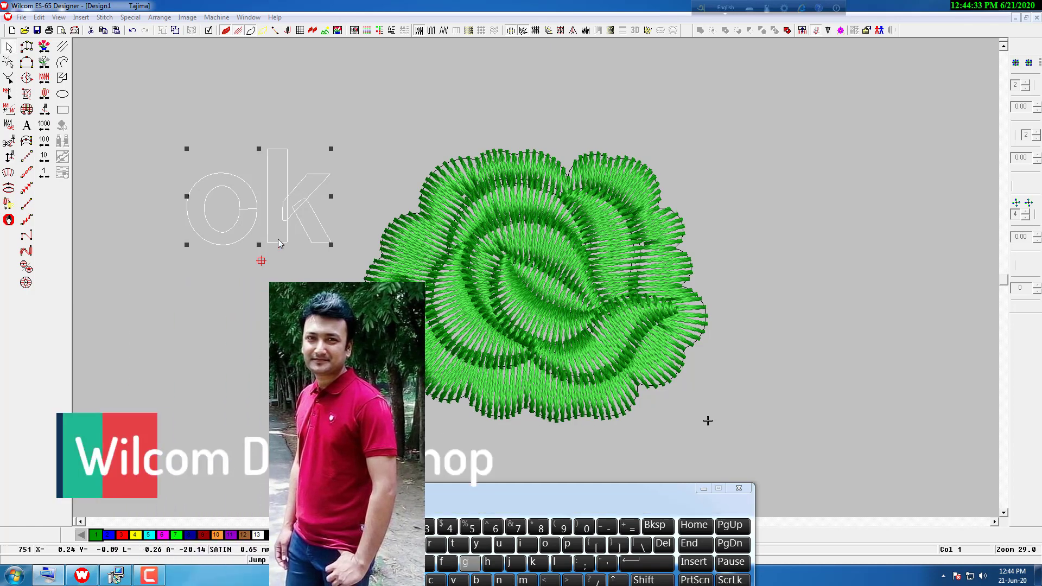
left_click(470, 566)
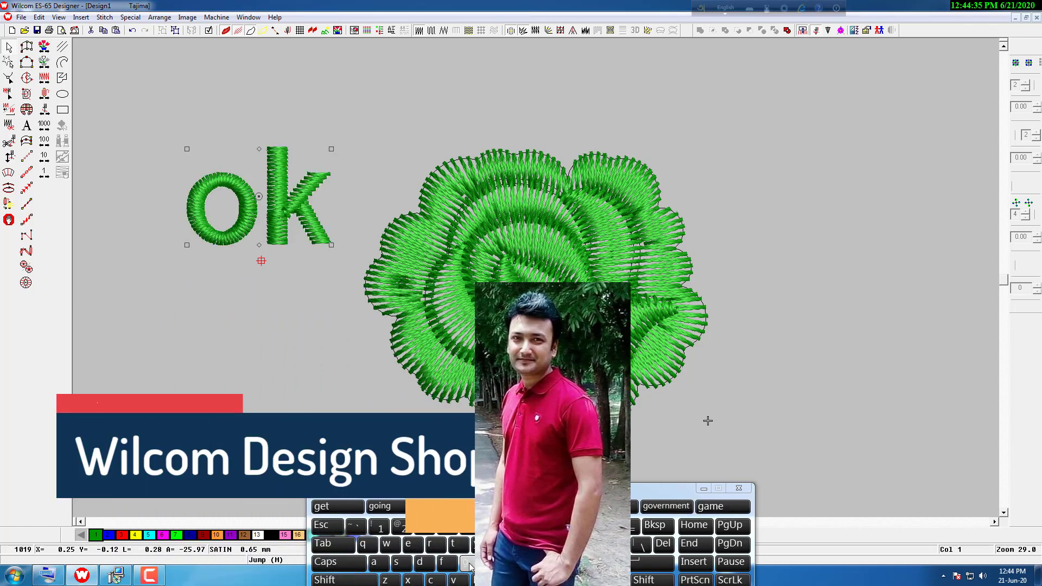